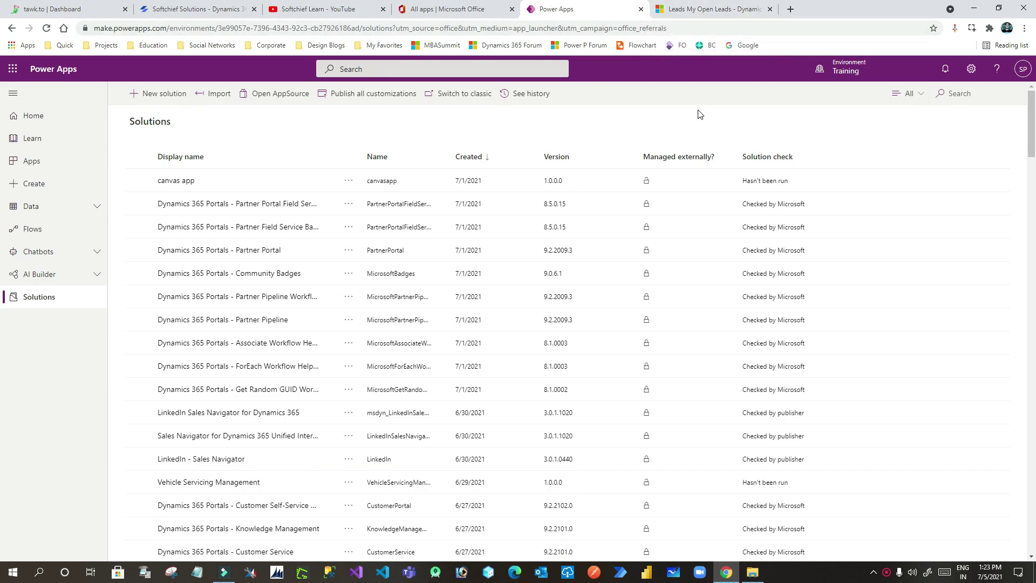
Step: Go to the browser tab with the Dynamics 365 'Leads My Open Leads' list
scroll(700, 114, "down", 4)
left_click(707, 9)
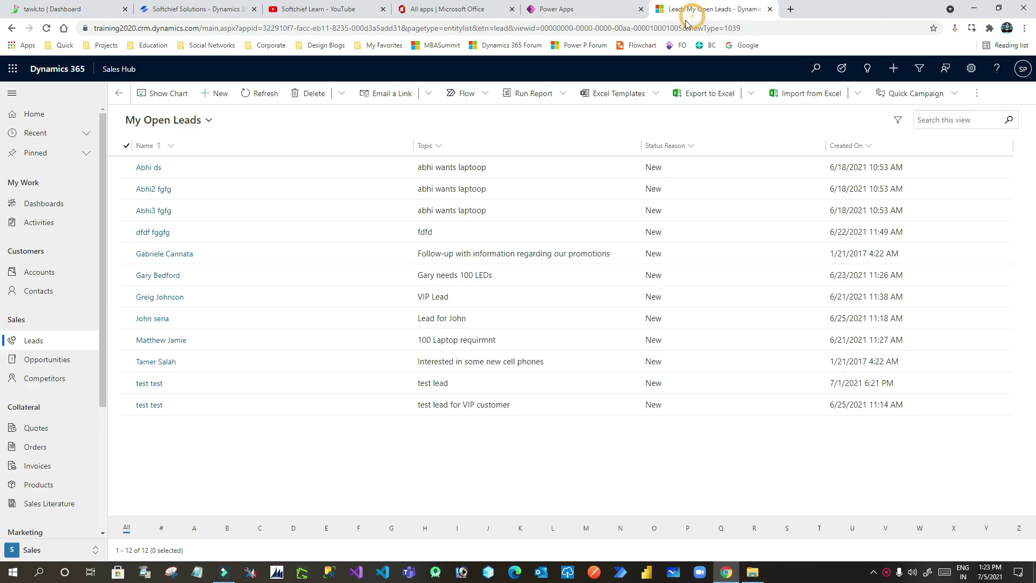
Step: Open the first open lead, inspect its Qualify stage fields, then return to Power Apps Solutions
left_click(157, 170)
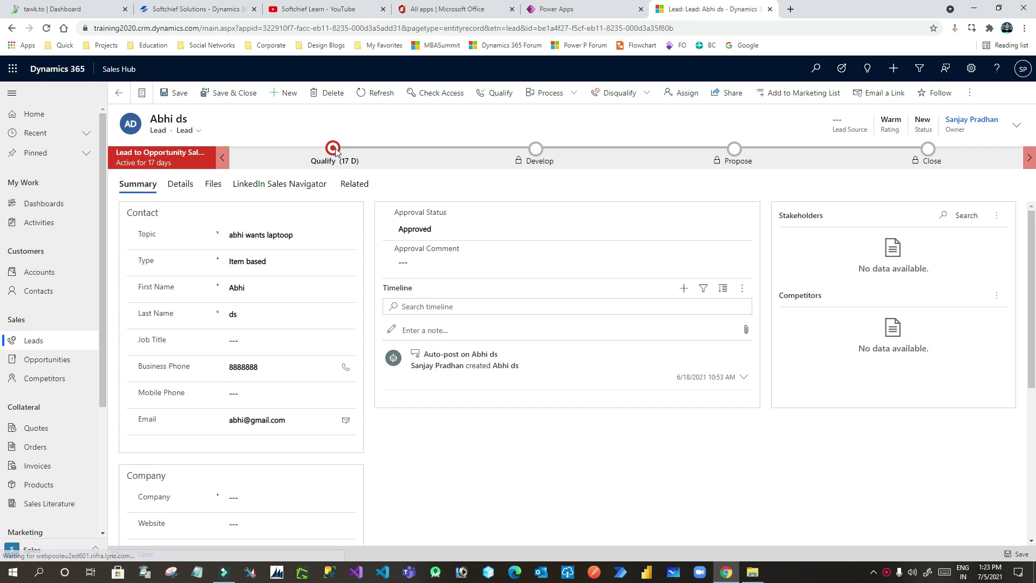
left_click(333, 148)
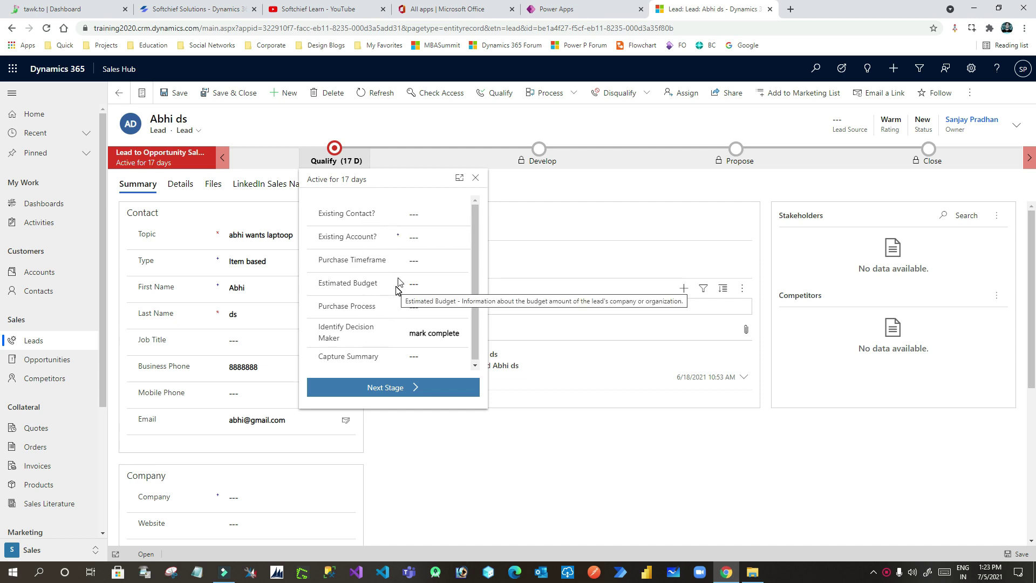
left_click(416, 126)
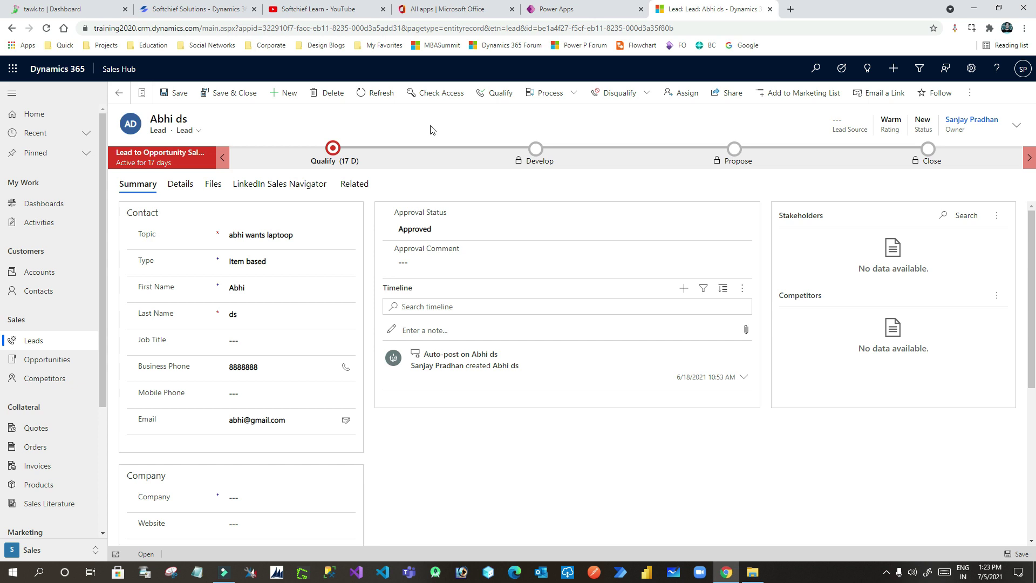
left_click(331, 150)
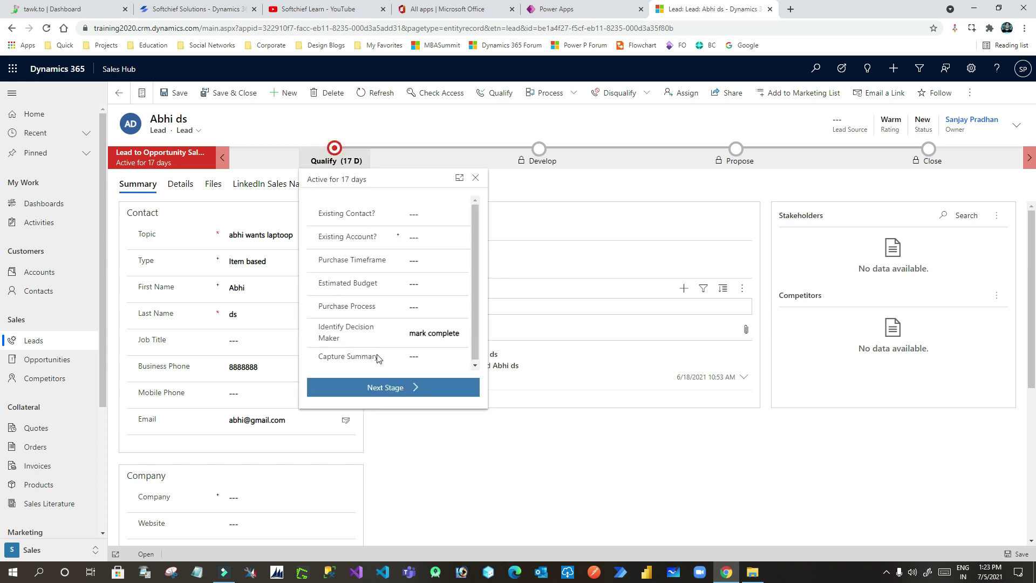
left_click(423, 129)
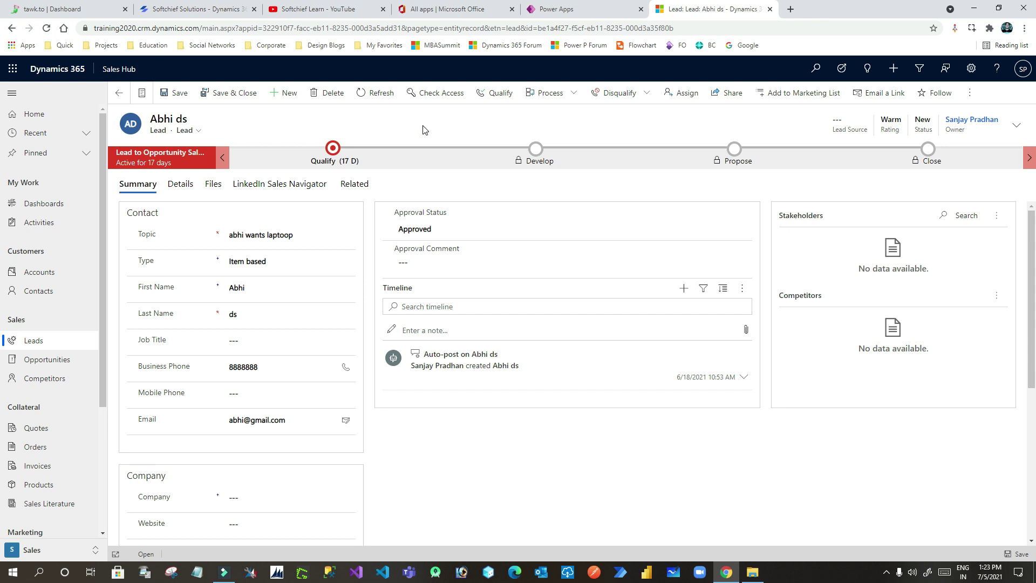
left_click(332, 150)
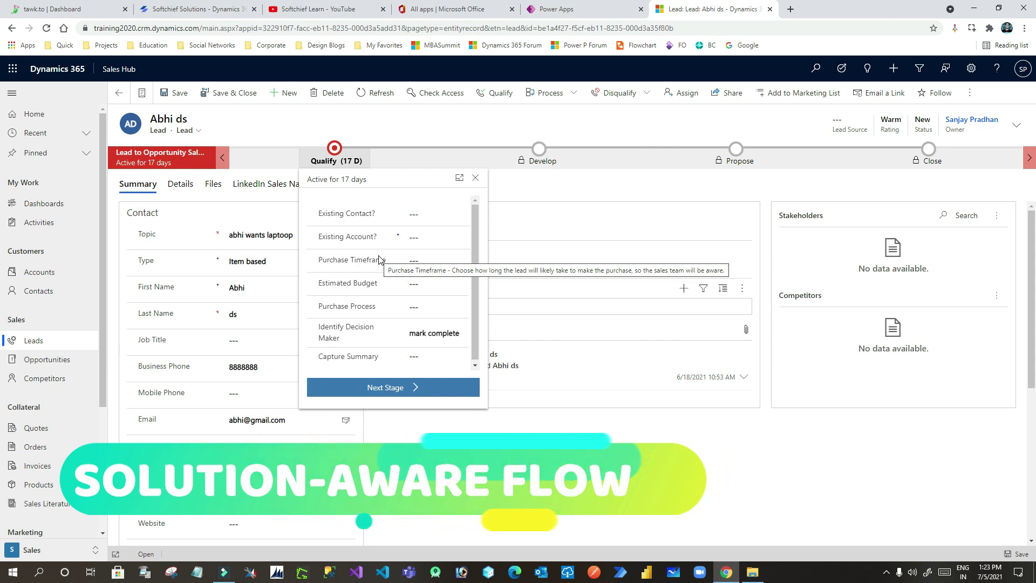
left_click(413, 134)
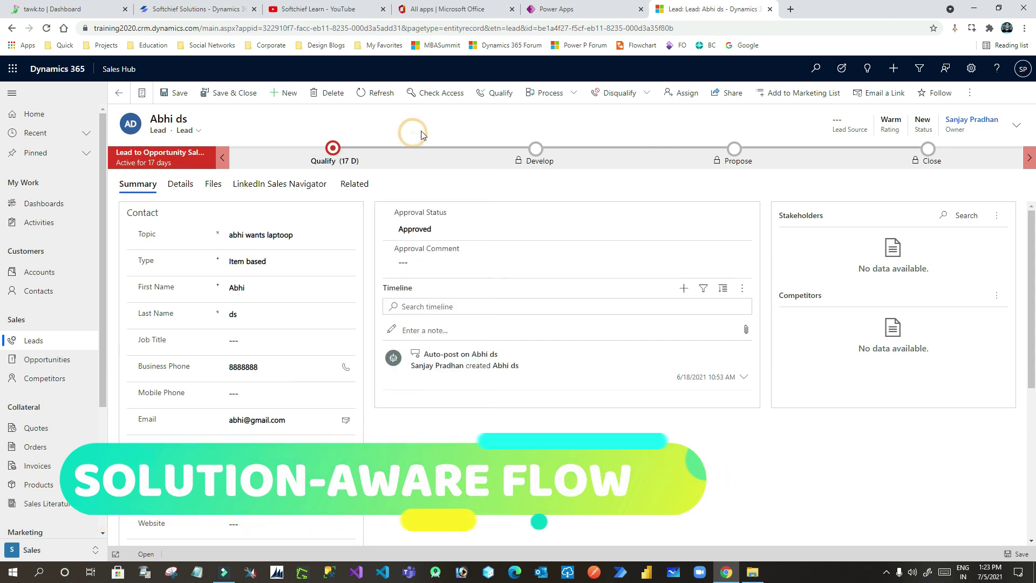
left_click(593, 9)
scroll(248, 269, "up", 2)
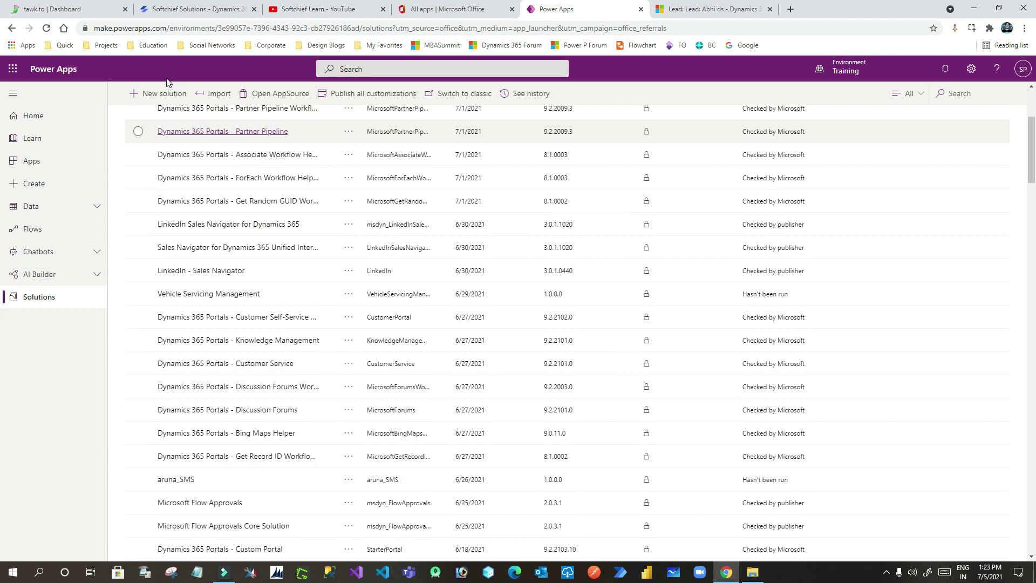
Step: Create the solution 'Call Flow from BPF' with Softchief Publisher as its publisher
left_click(167, 95)
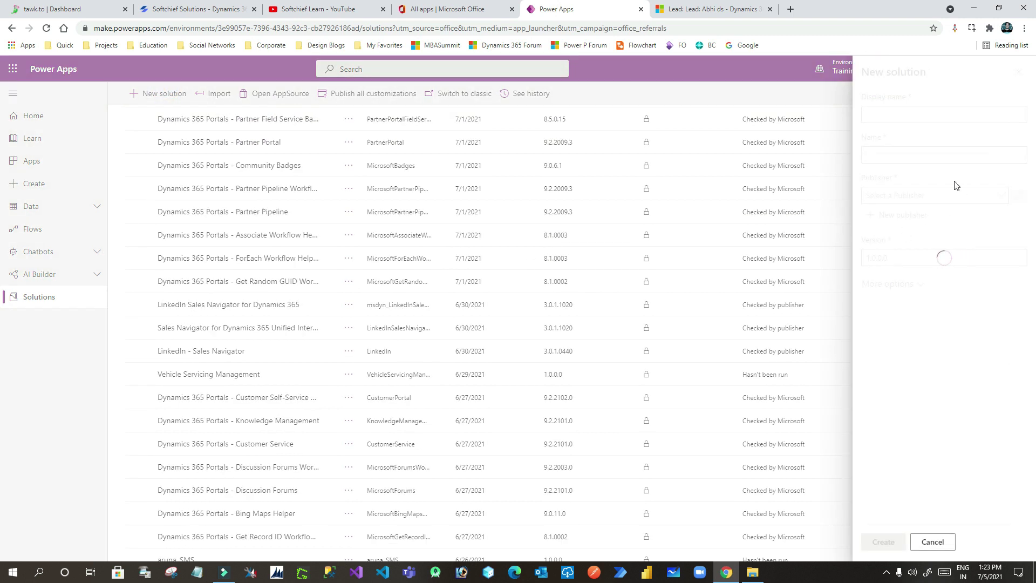
left_click(900, 114)
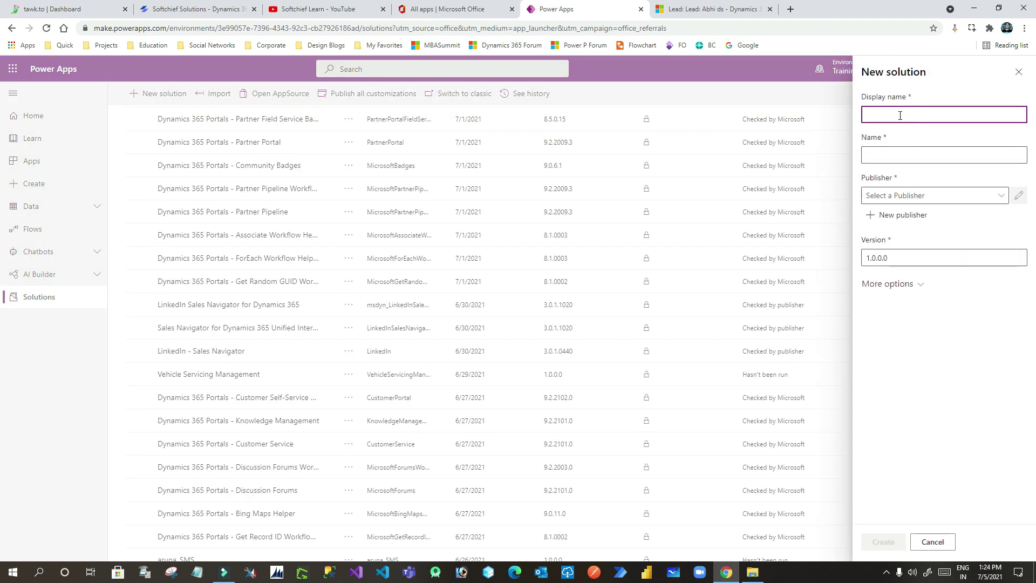
type("Call Flow from BPF")
triple_click(945, 115)
left_click(935, 115)
triple_click(935, 115)
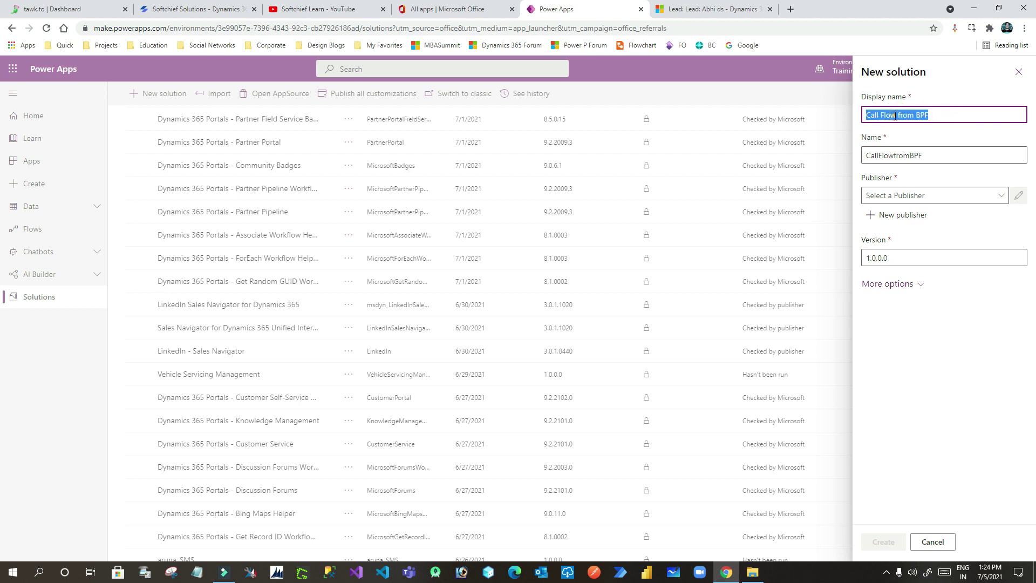
left_click(935, 196)
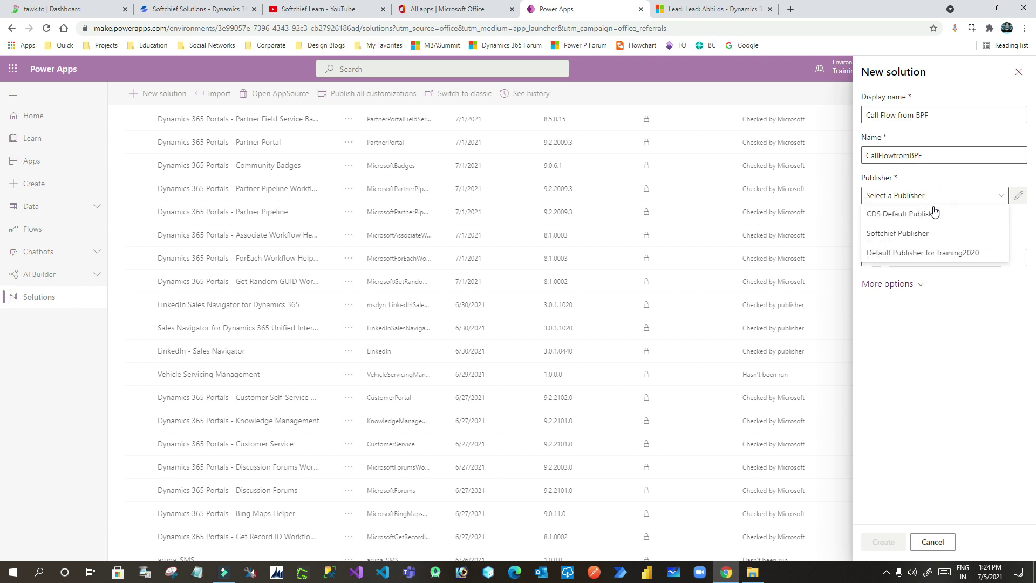
left_click(902, 233)
left_click(883, 541)
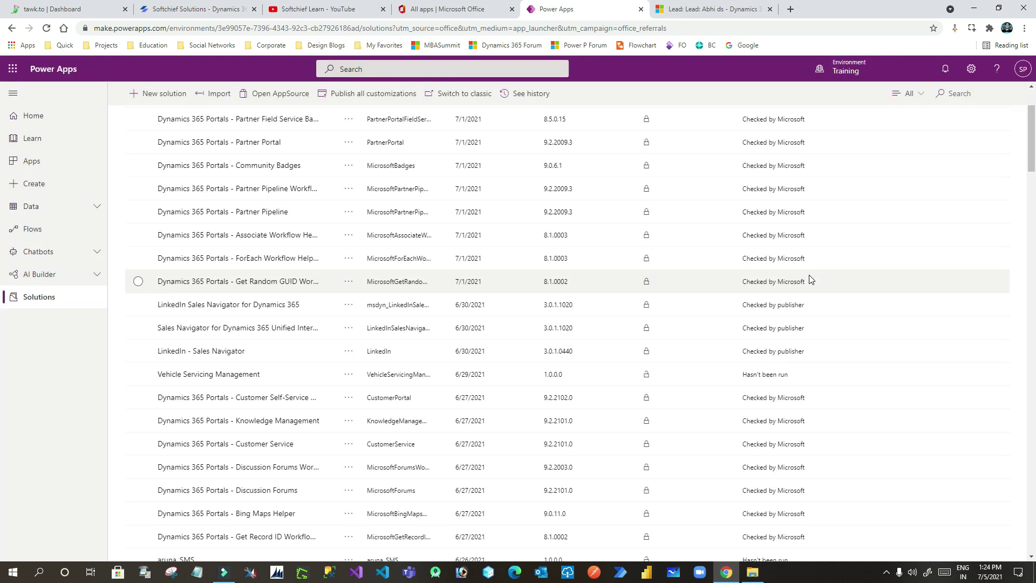
left_click(685, 9)
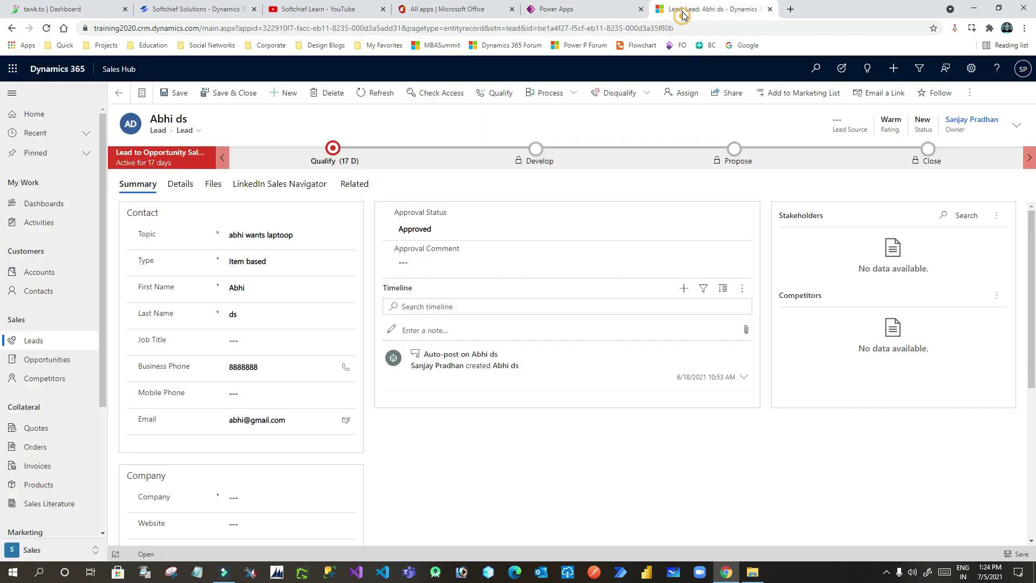
left_click(333, 152)
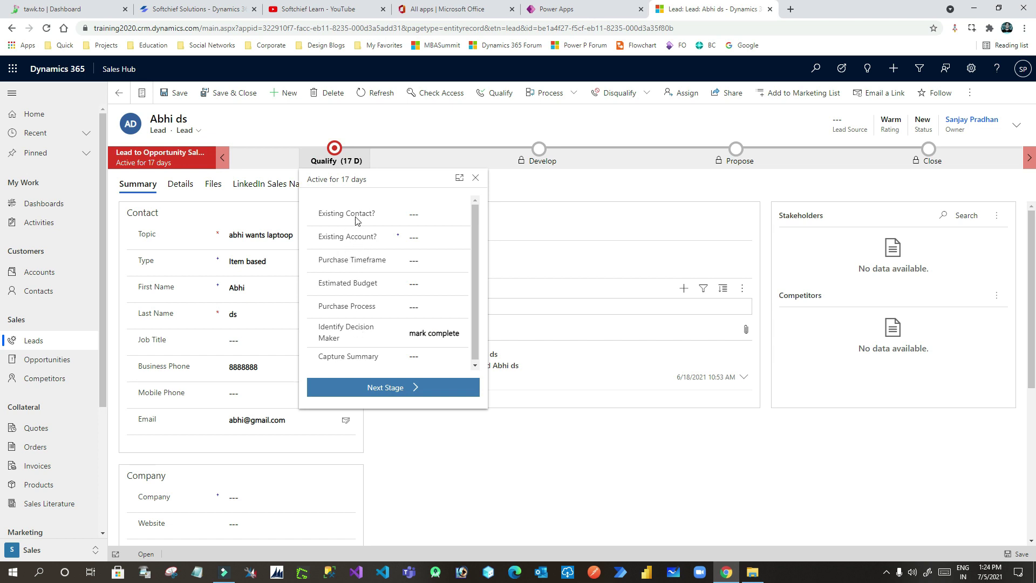
left_click(362, 251)
left_click(400, 126)
left_click(548, 13)
scroll(346, 245, "up", 3)
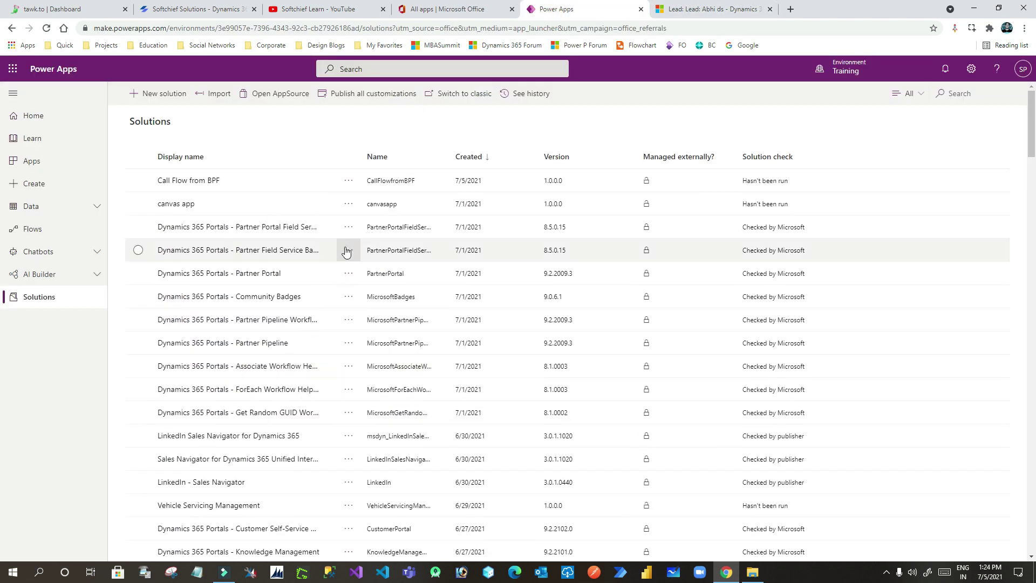
Step: Add a new cloud flow to the Call Flow from BPF solution and go to its Power Automate tab
left_click(189, 181)
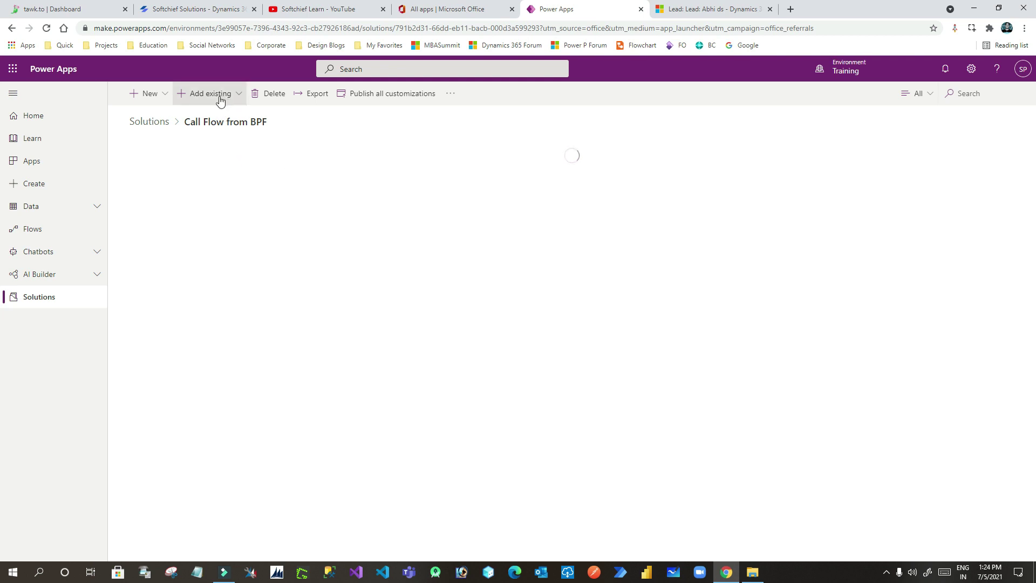
left_click(154, 95)
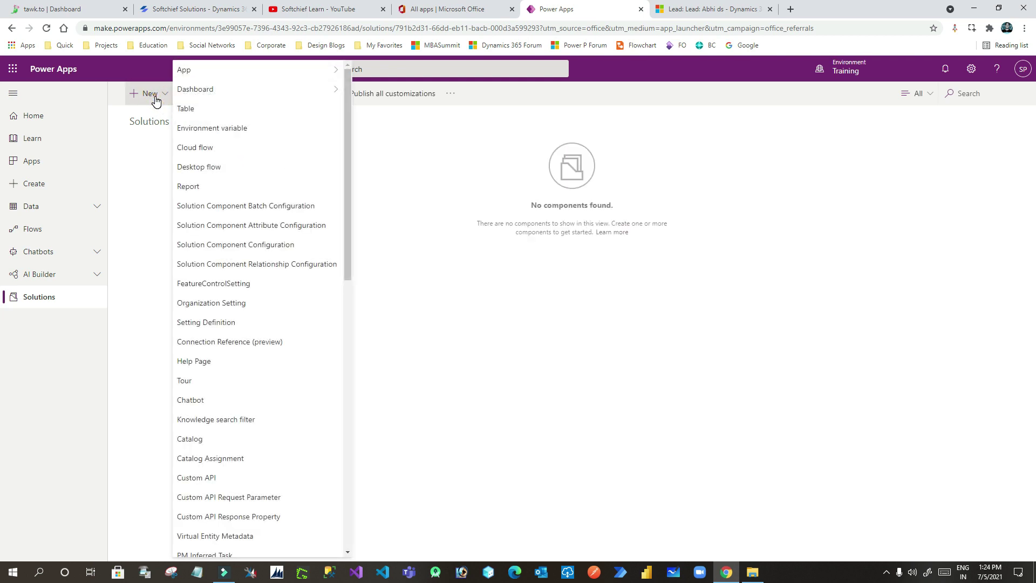
left_click(228, 152)
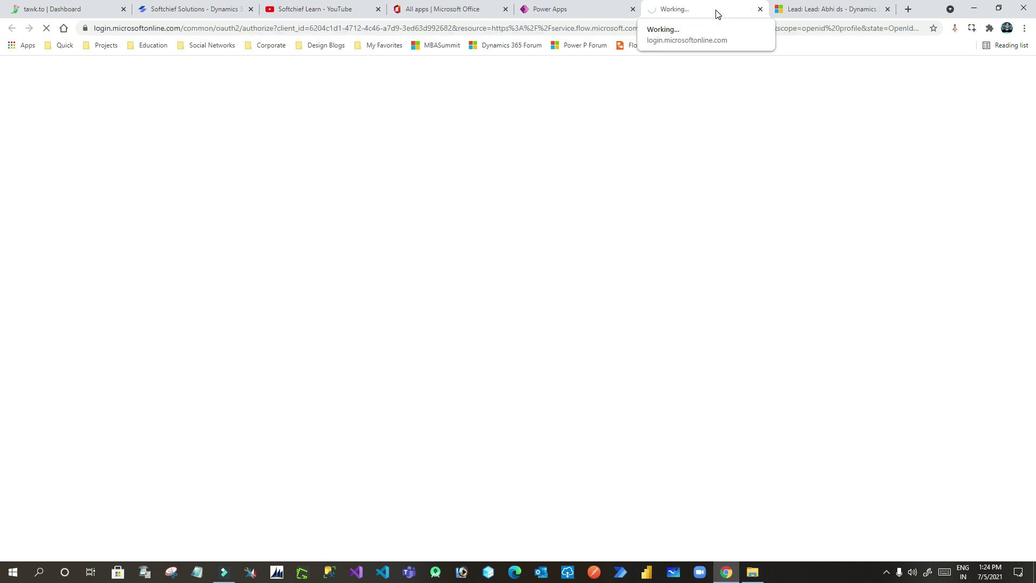
left_click(618, 11)
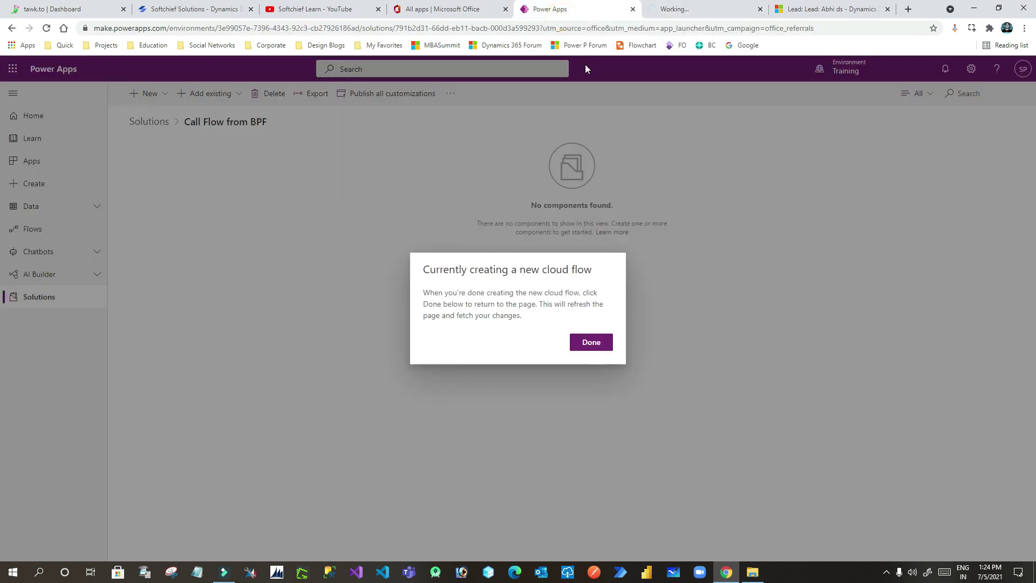
left_click(674, 9)
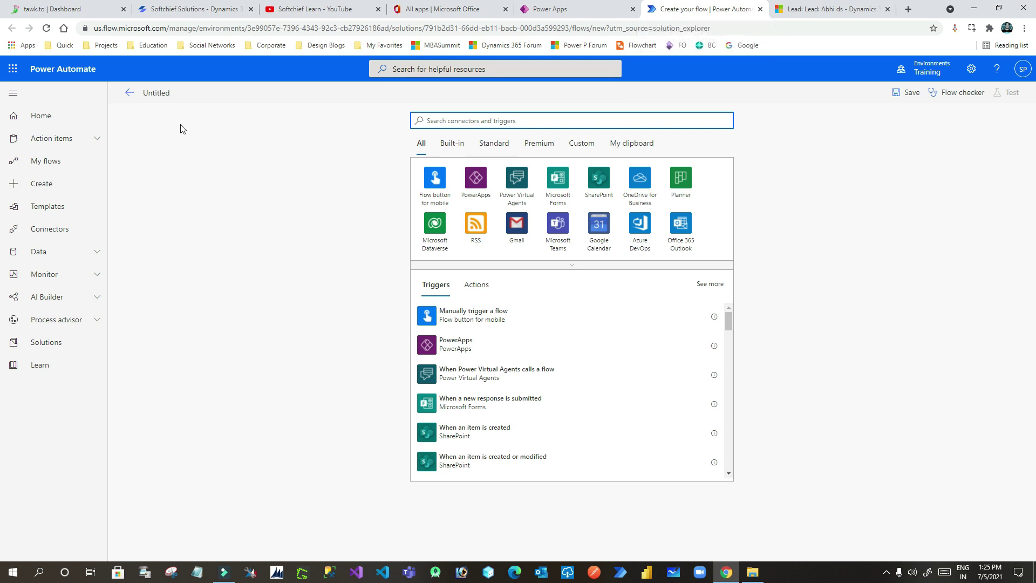
Step: Name the flow 'Send Email to Lead' and give it the Dataverse business process flow step trigger
left_click(153, 93)
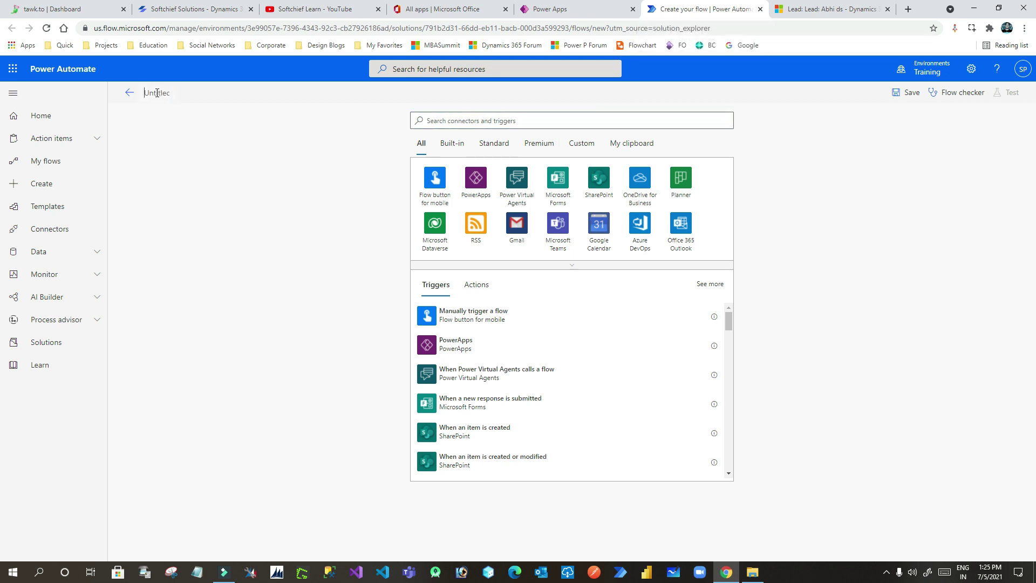
type("Send")
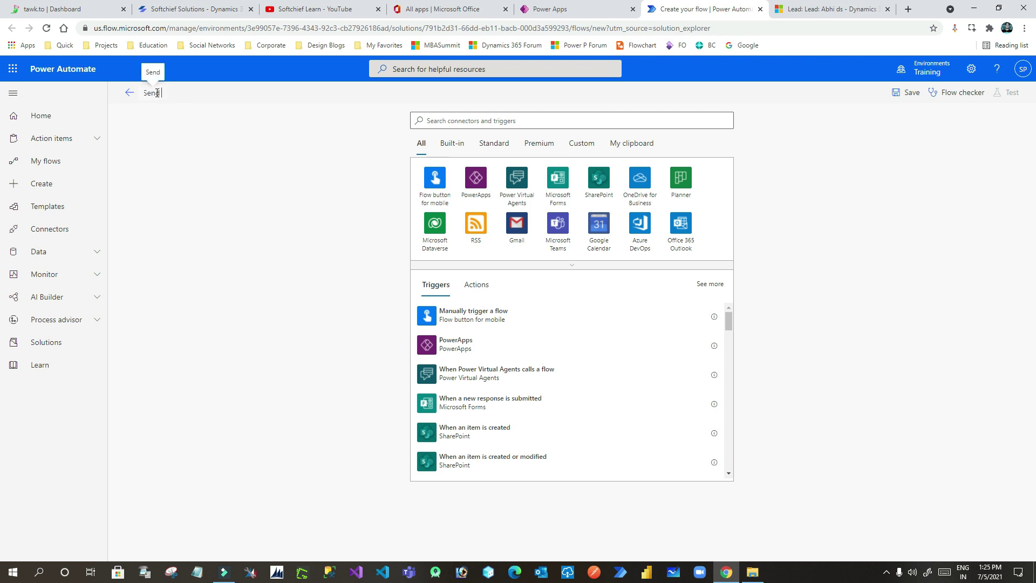
type(" Email")
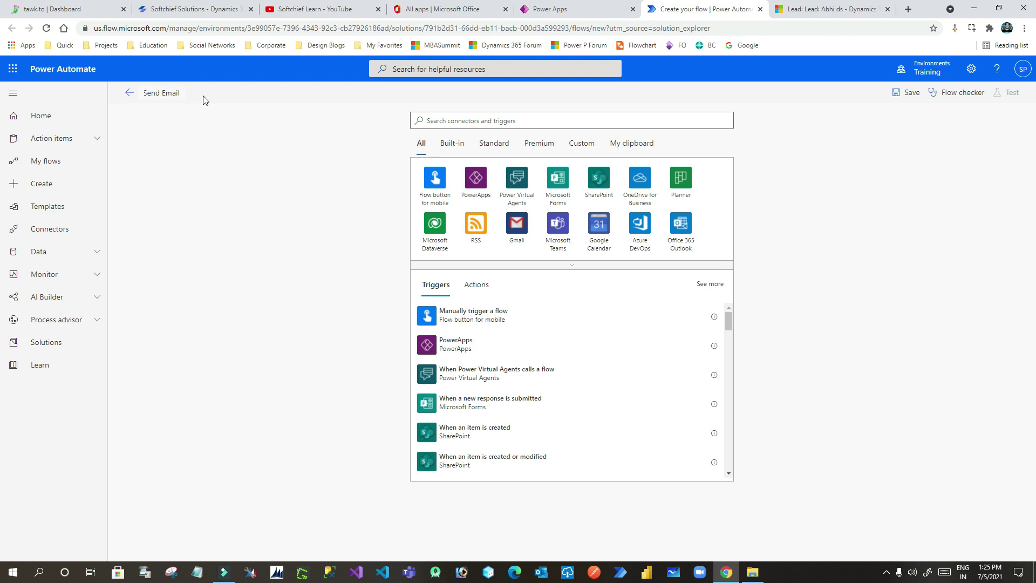
type(" to Lead")
left_click(436, 227)
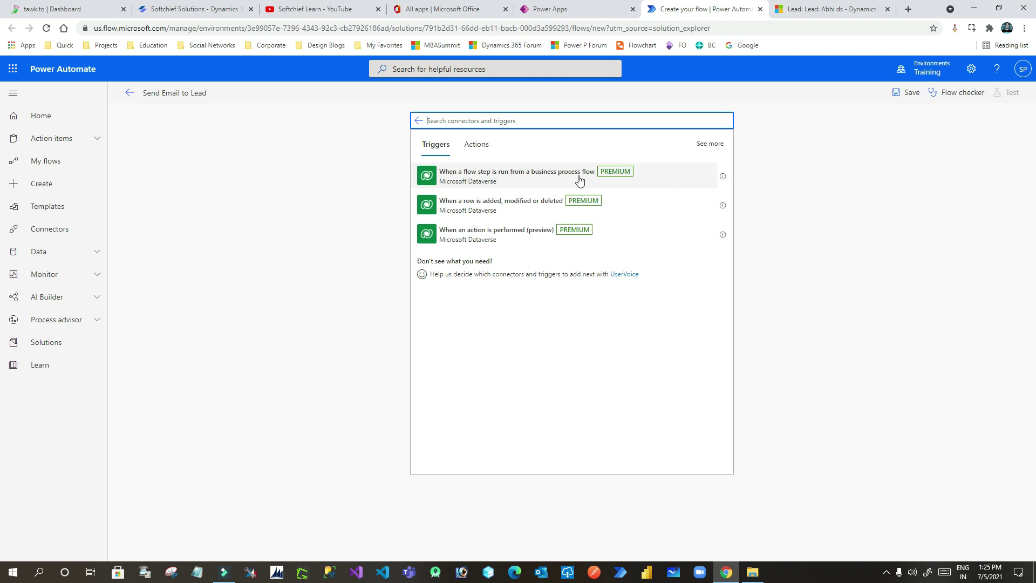
left_click(514, 182)
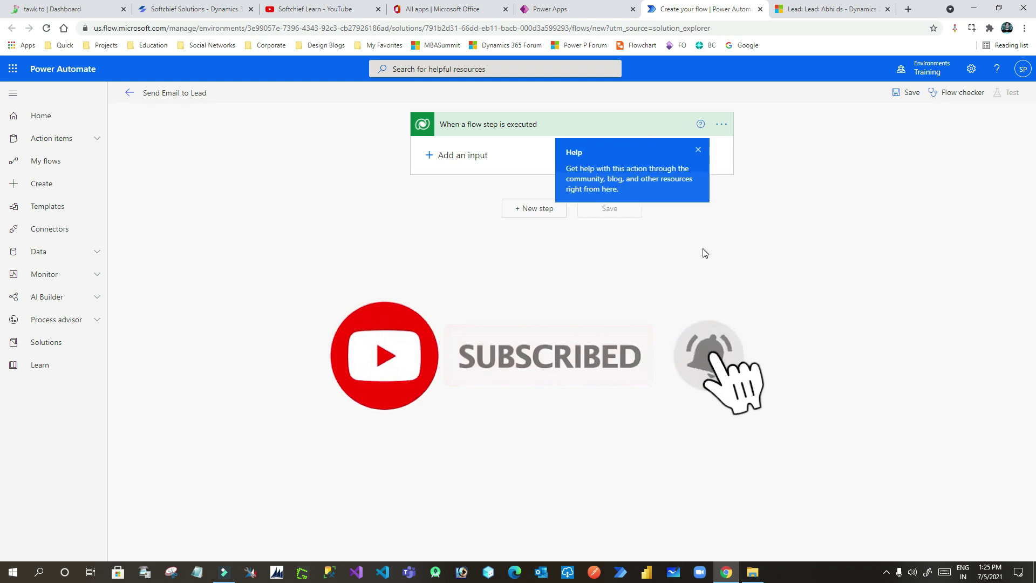
left_click(698, 151)
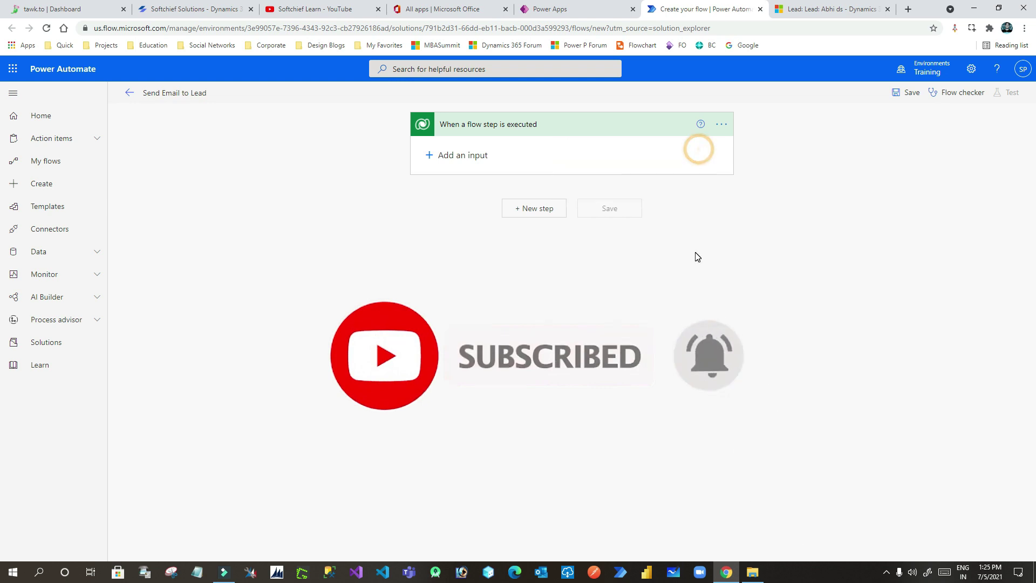
left_click(571, 120)
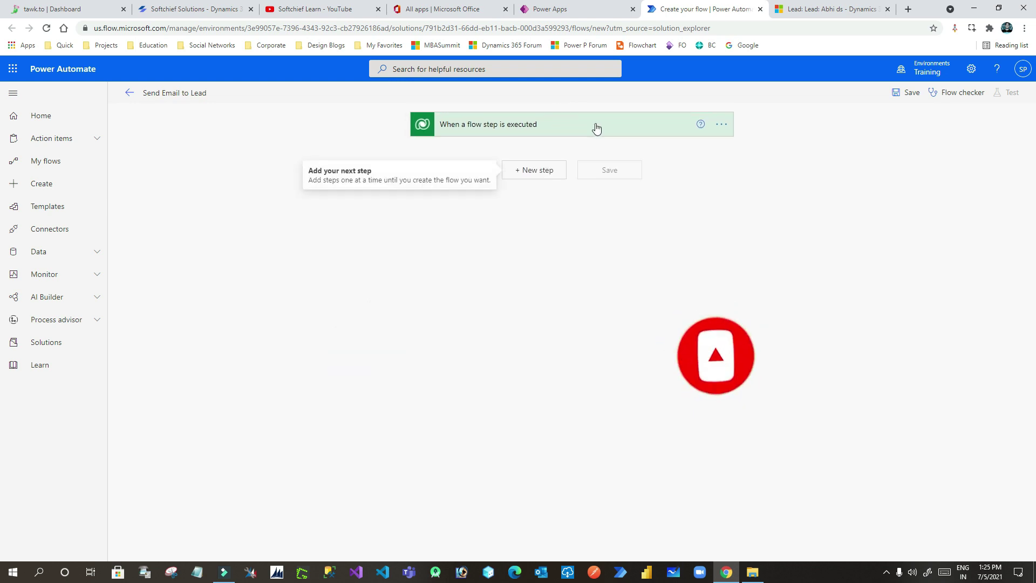
left_click(545, 171)
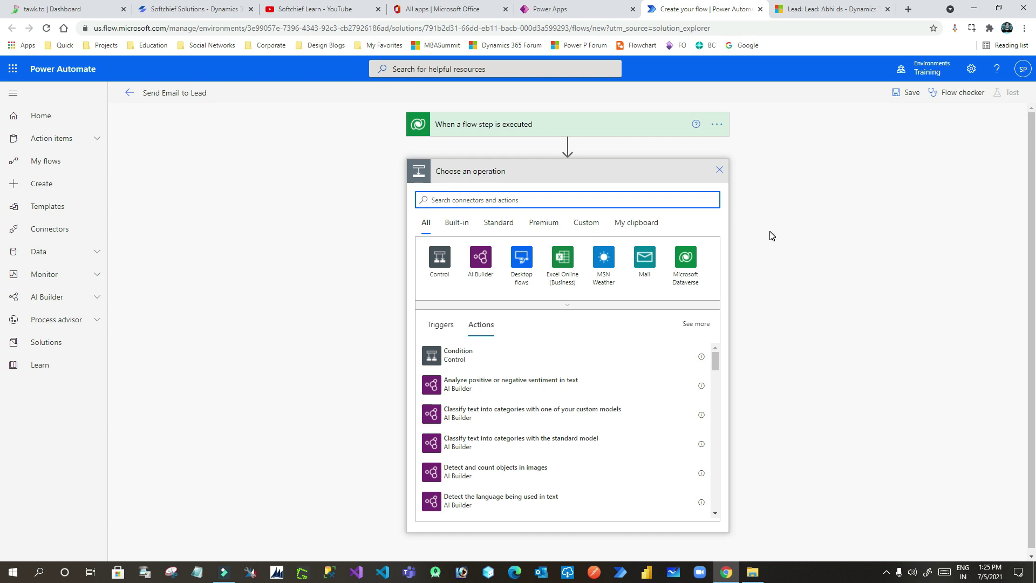
left_click(826, 8)
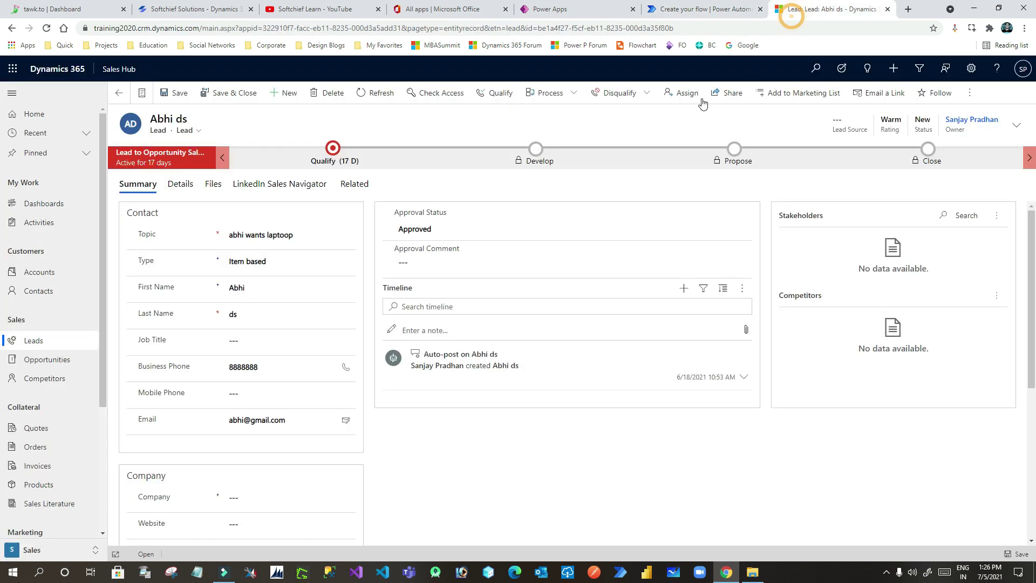
left_click(334, 150)
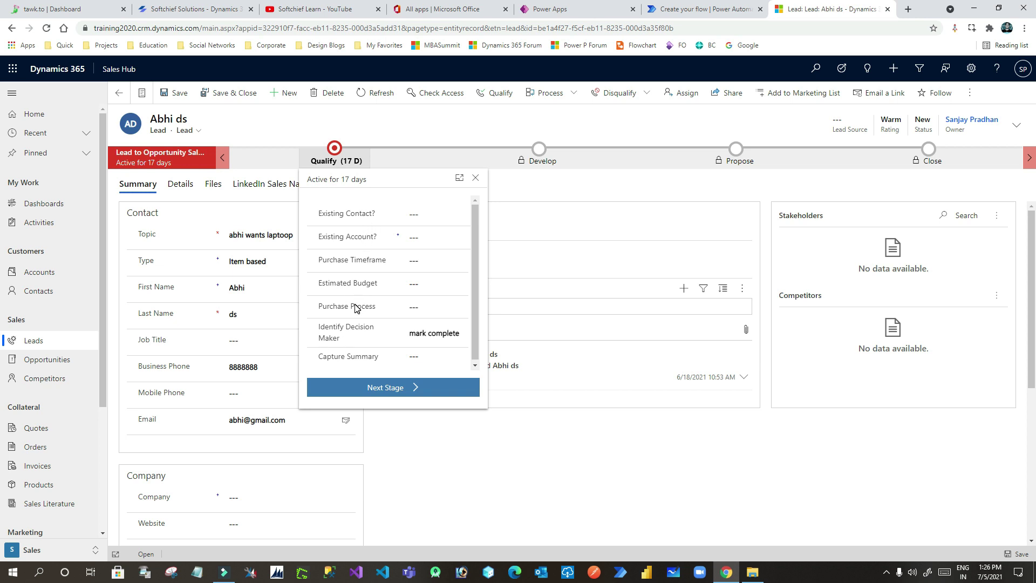
left_click(699, 12)
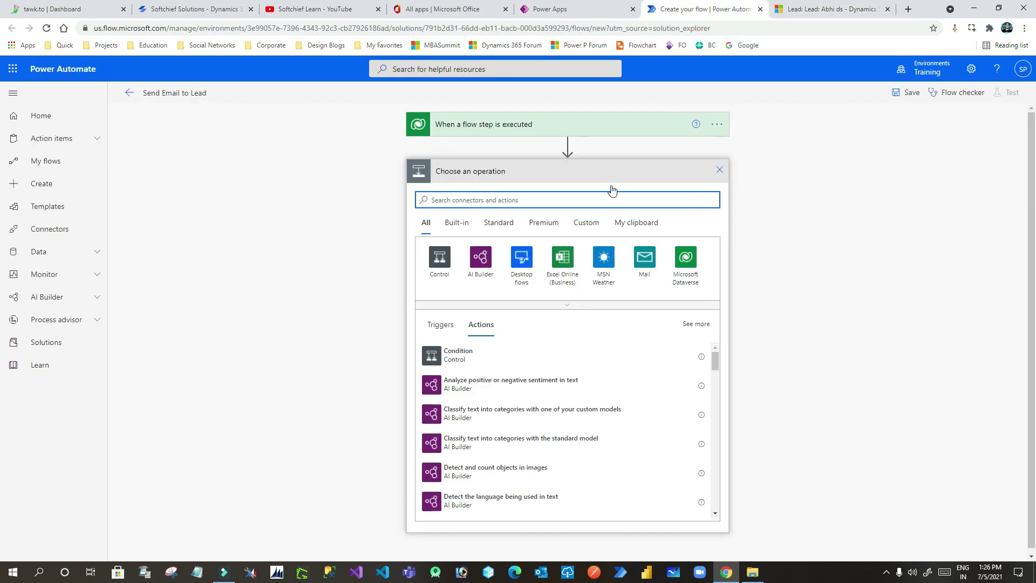
Step: Add the Gmail 'Send email (V2)' action after the trigger, then view the lead record
left_click(463, 202)
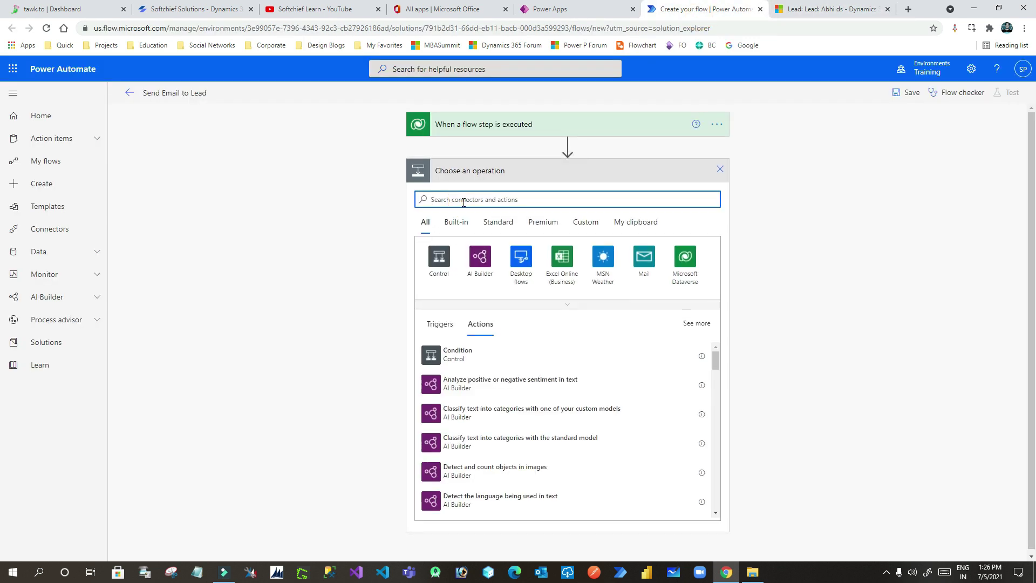
type("gmail")
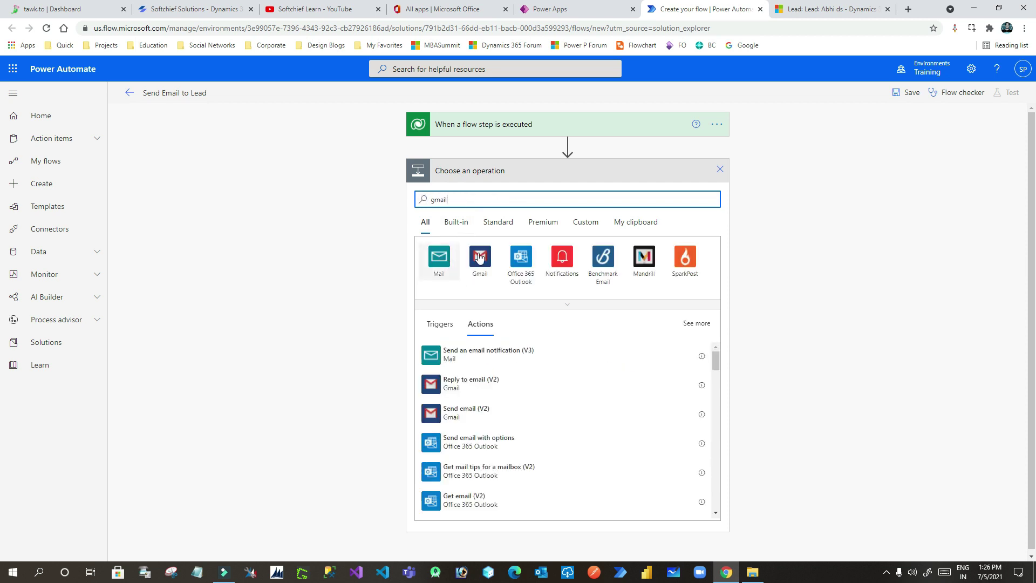
left_click(481, 262)
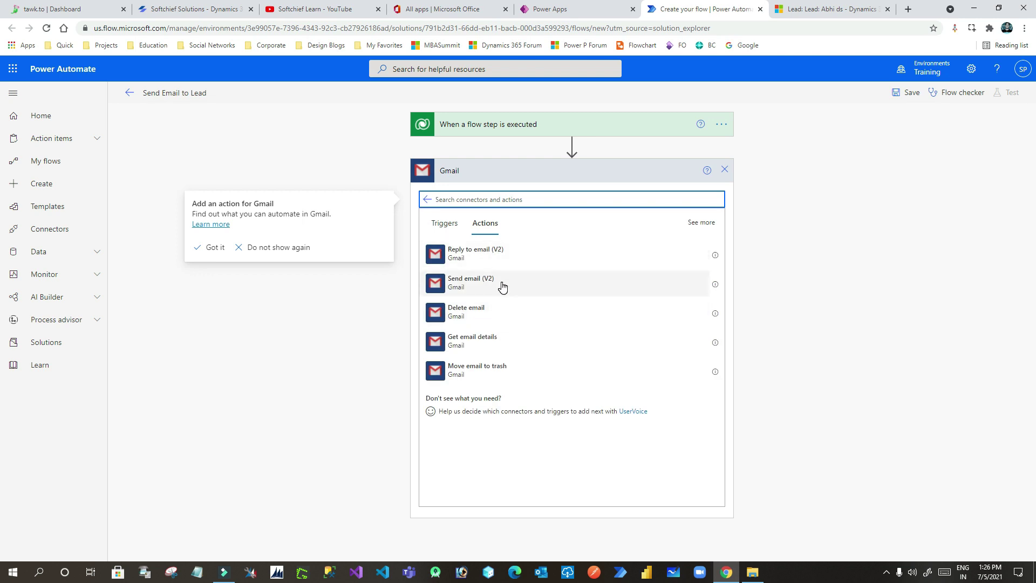
left_click(502, 286)
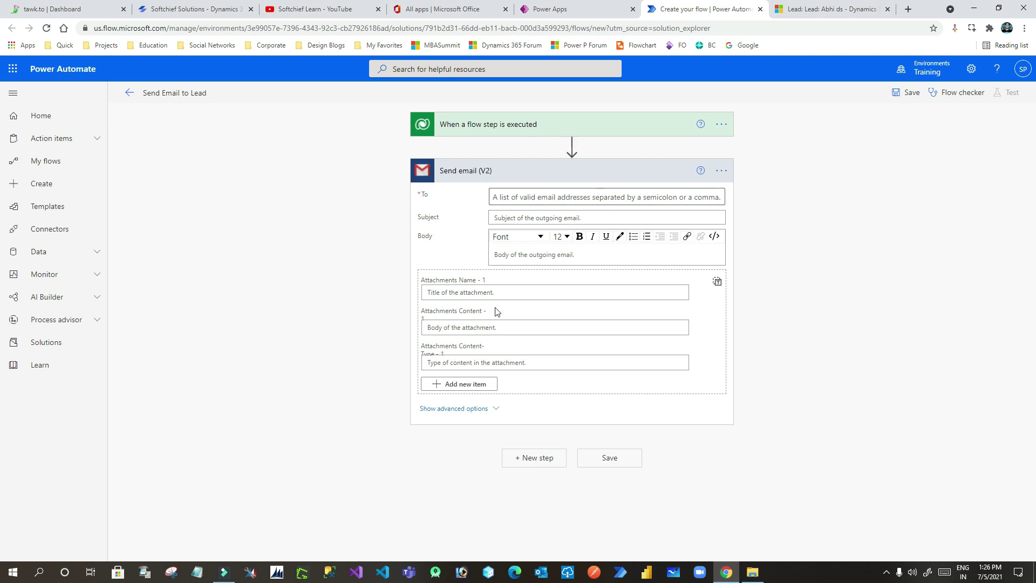
left_click(550, 171)
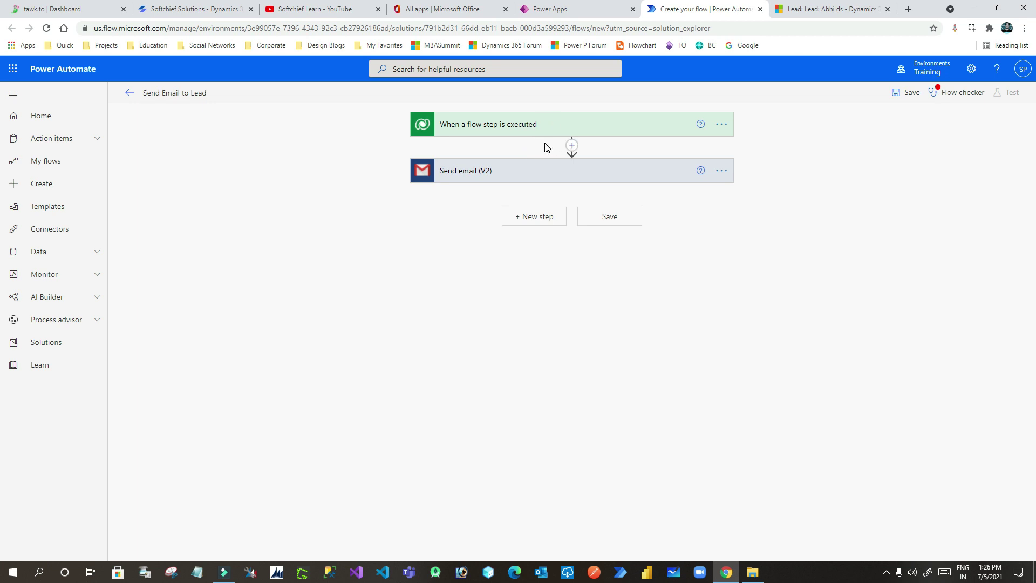
left_click(831, 8)
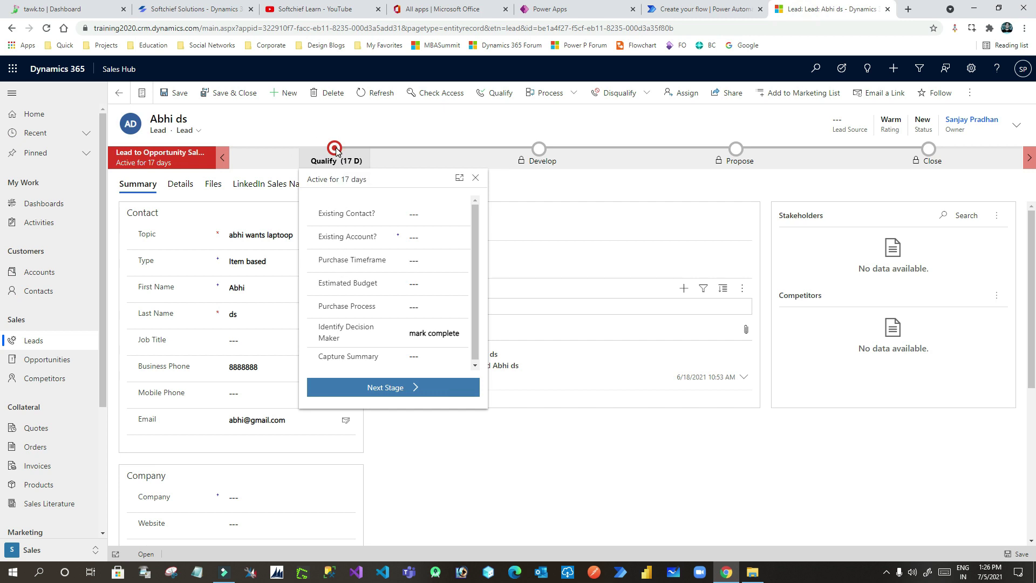
left_click(701, 9)
Step: Insert a Dataverse 'Get a row by ID' action on the Leads table before Send email (V2)
left_click(572, 145)
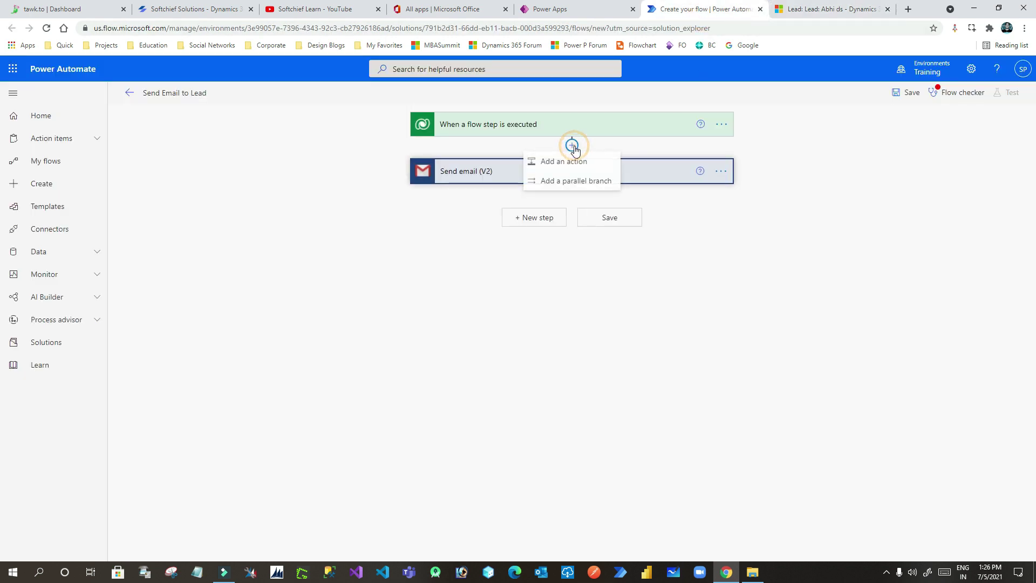
left_click(563, 162)
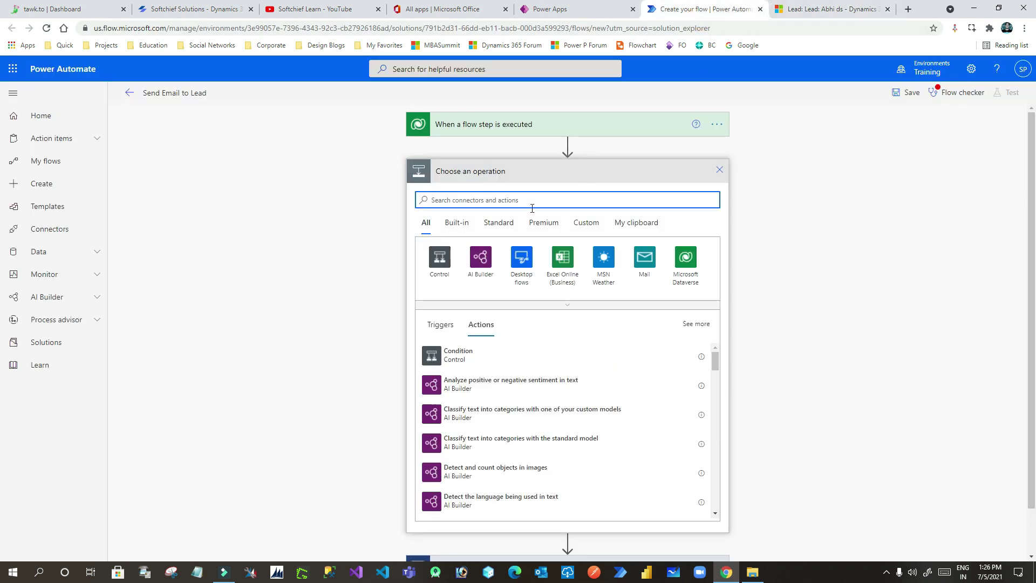
left_click(499, 201)
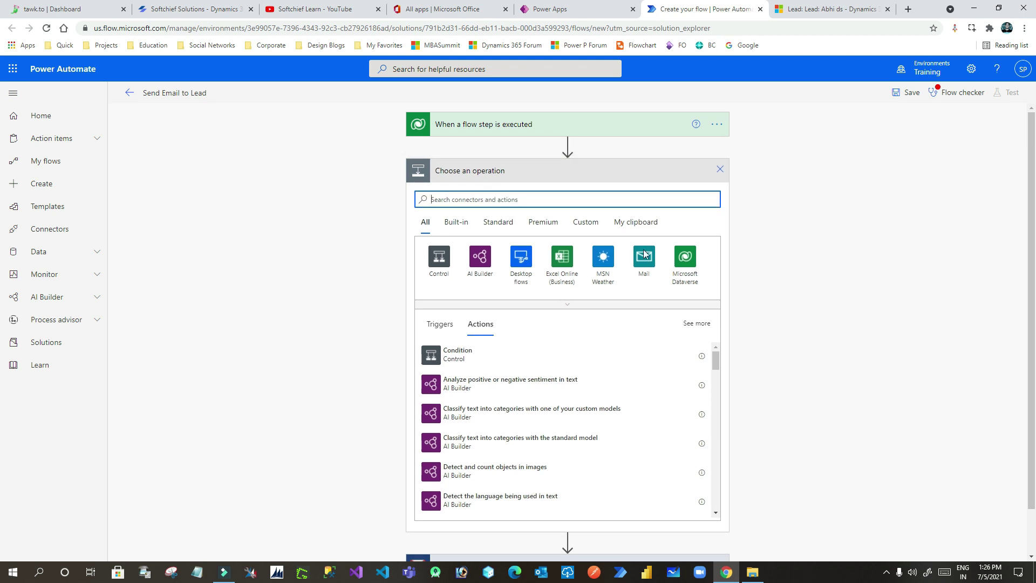
left_click(683, 258)
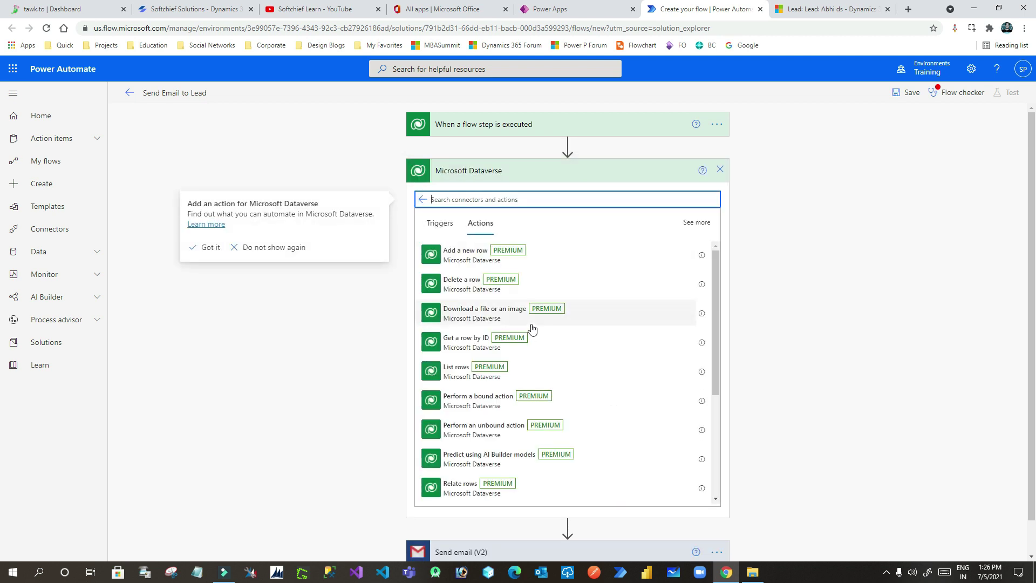
left_click(494, 348)
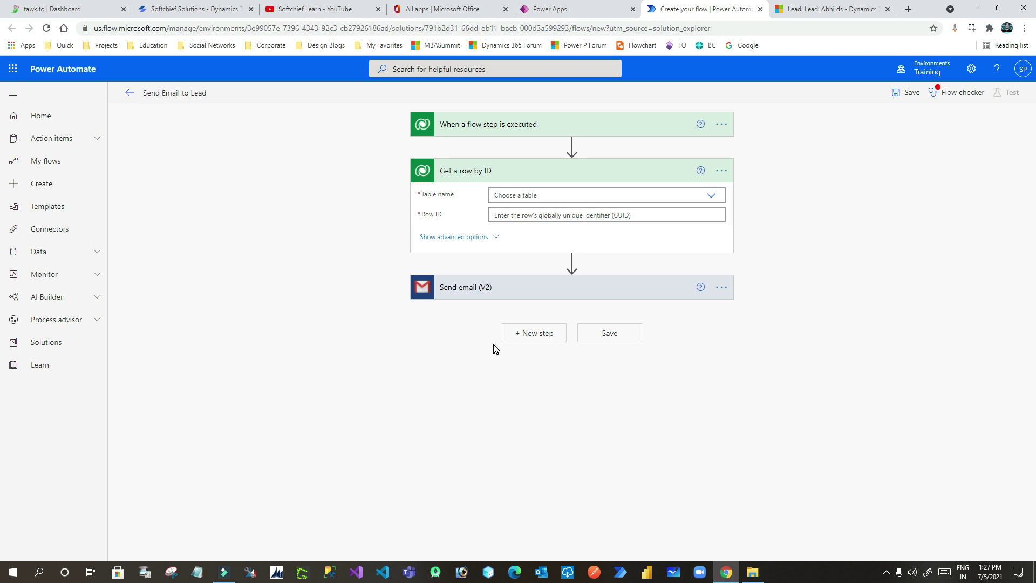
left_click(534, 194)
type("Lead")
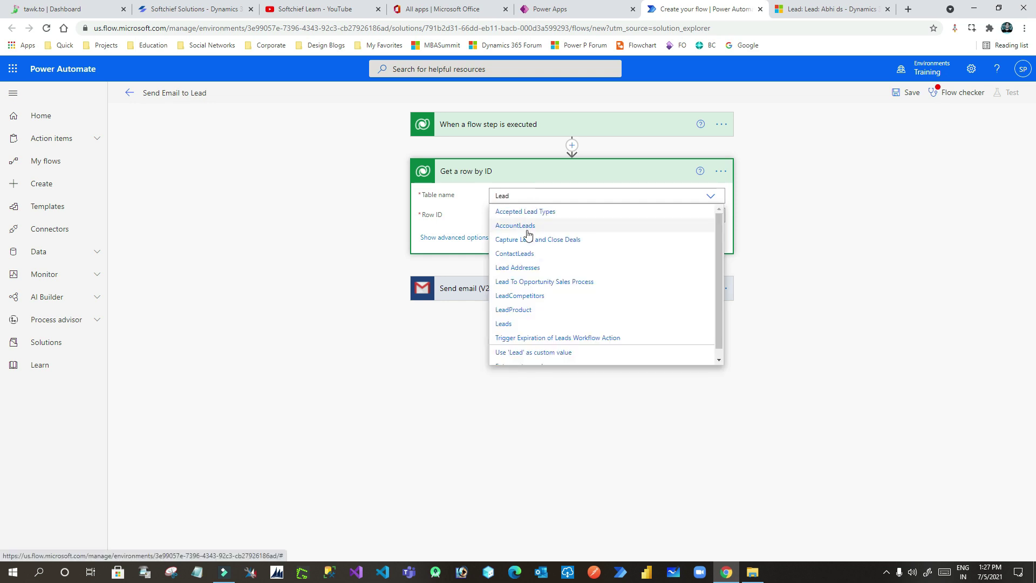
left_click(519, 321)
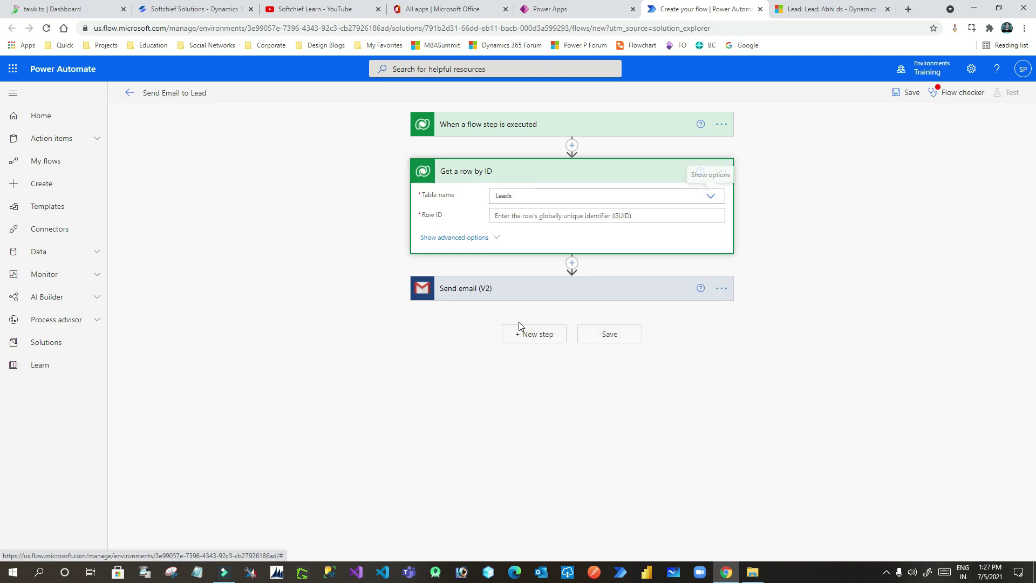
left_click(525, 217)
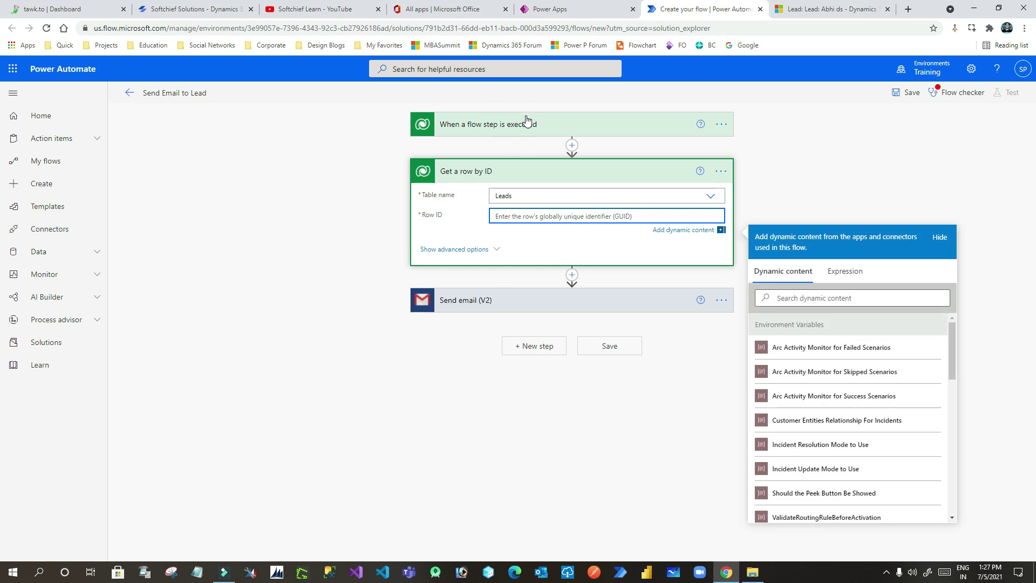
left_click(820, 300)
Step: Fill Row ID with the trigger's 'BPF Flow Stage Table Row Id' dynamic value
type("bpf")
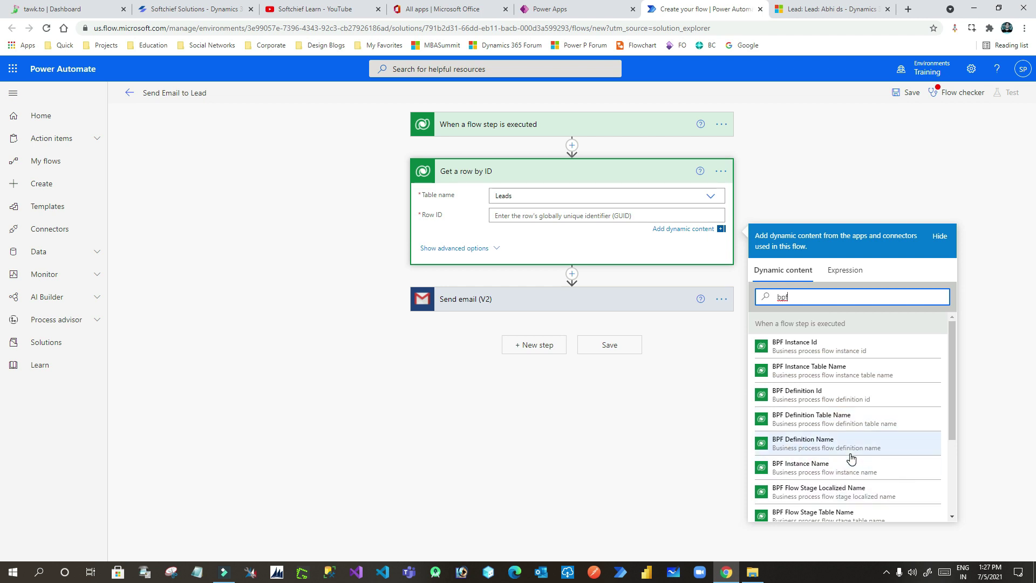
scroll(844, 460, "down", 1)
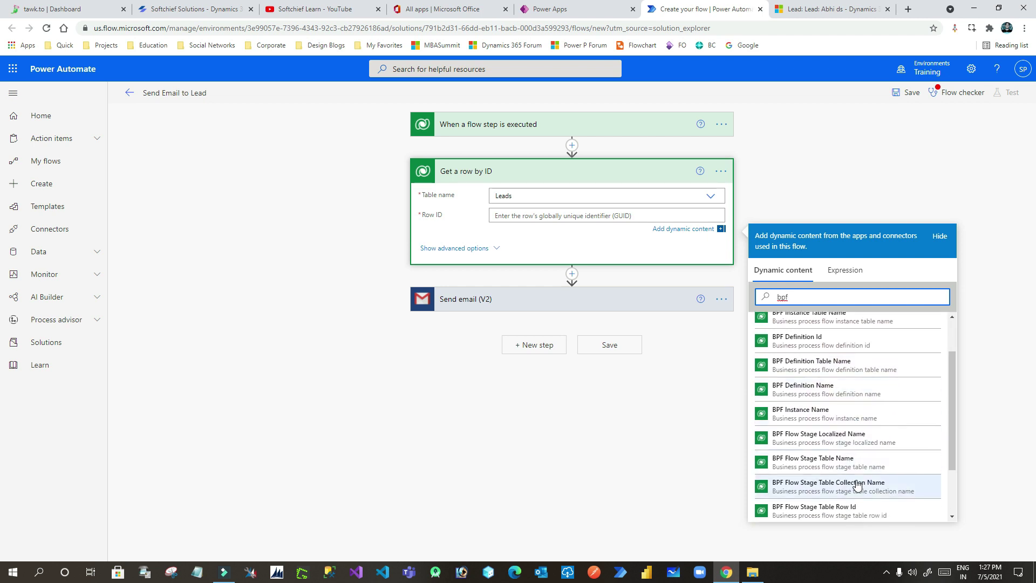
scroll(850, 488, "down", 1)
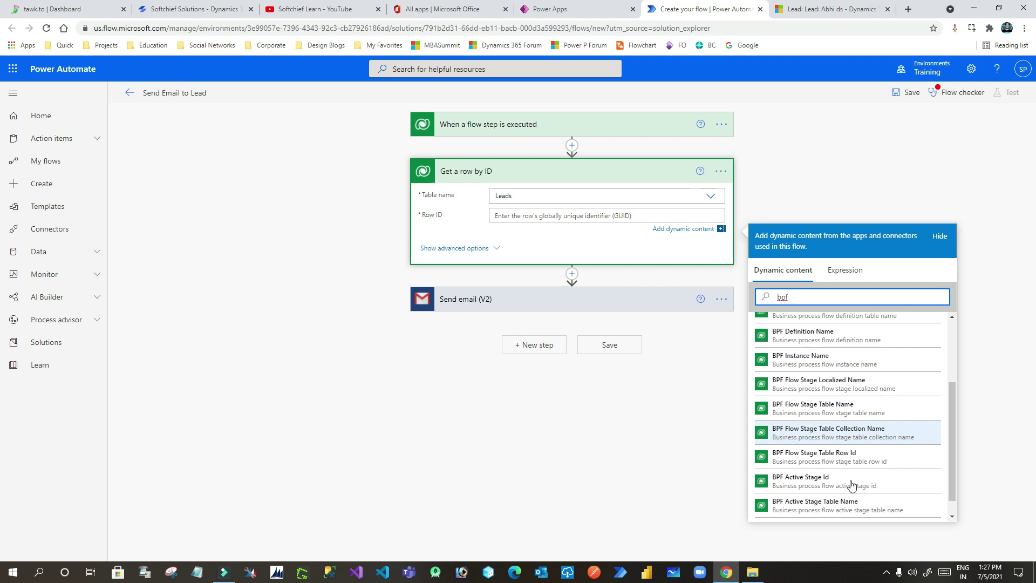
left_click(876, 461)
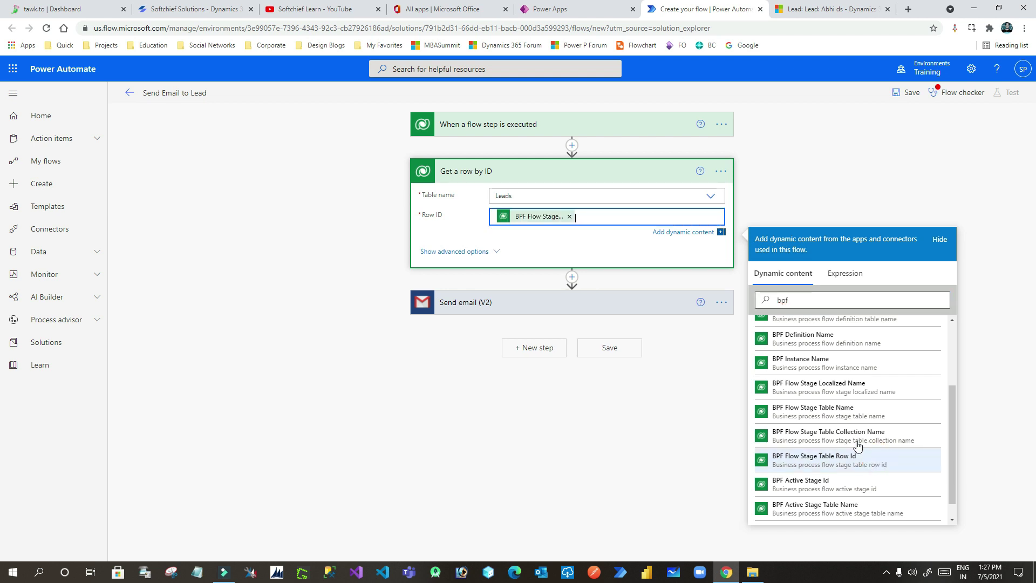
left_click(565, 171)
left_click(564, 169)
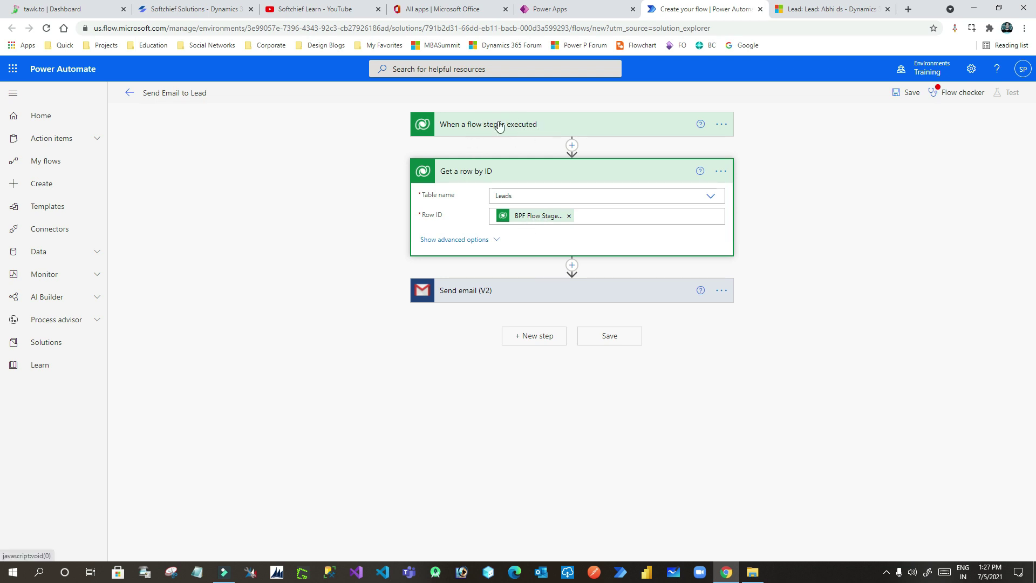
Step: Open Send email (V2) and browse the To field's dynamic content from Get a row by ID
left_click(550, 173)
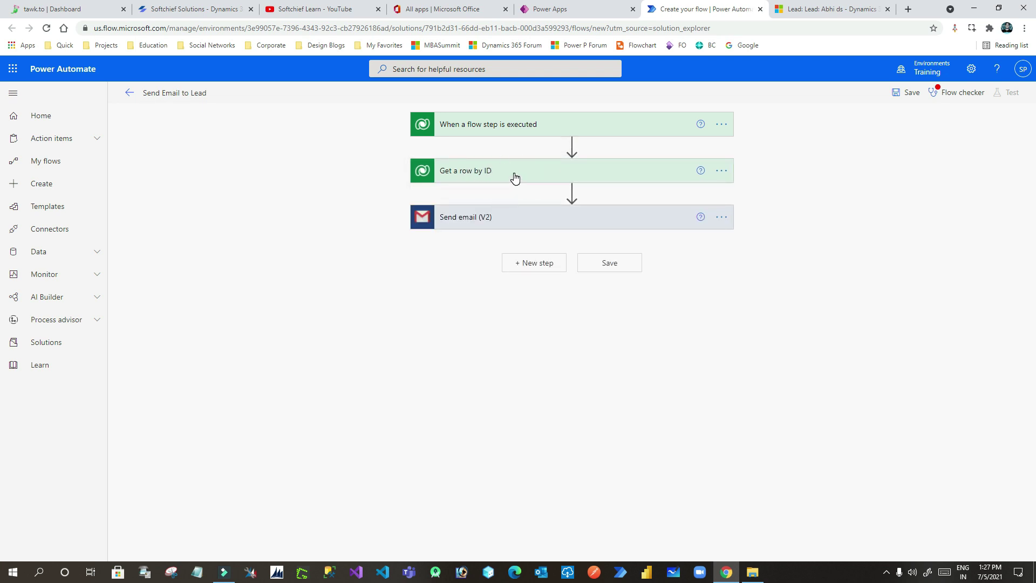
left_click(570, 218)
left_click(518, 247)
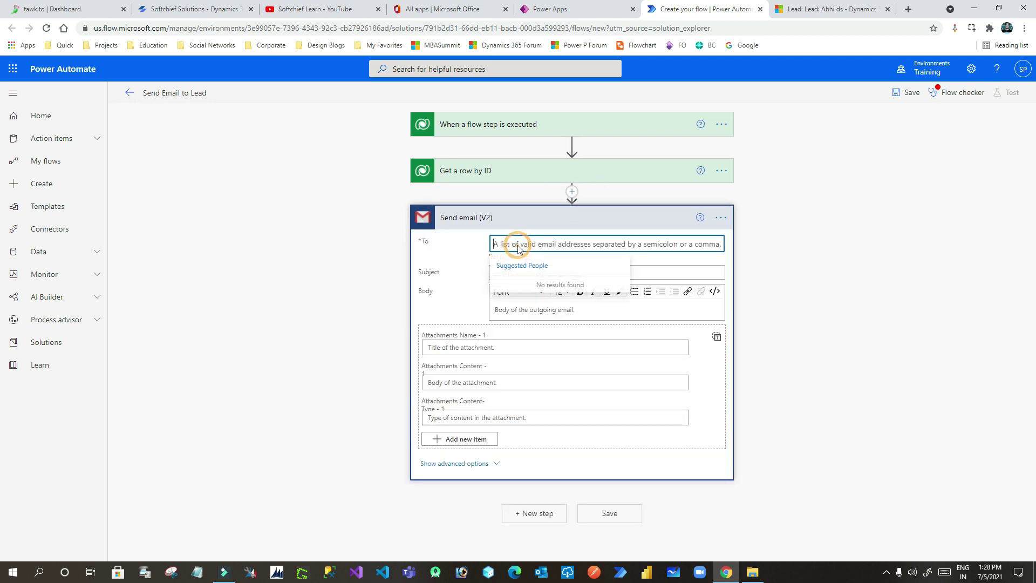
left_click(683, 277)
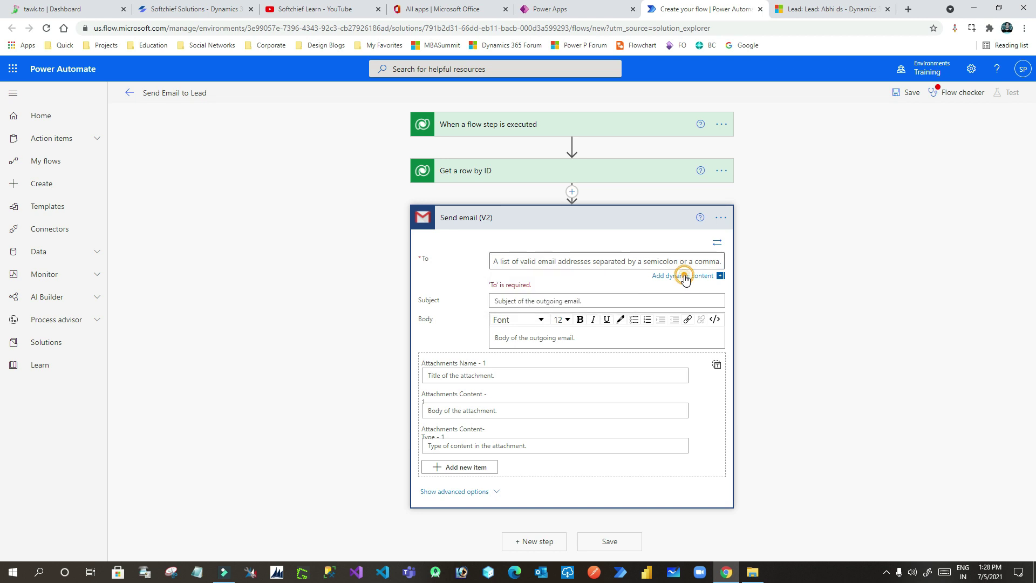
left_click_drag(753, 420, 799, 422)
left_click(805, 422)
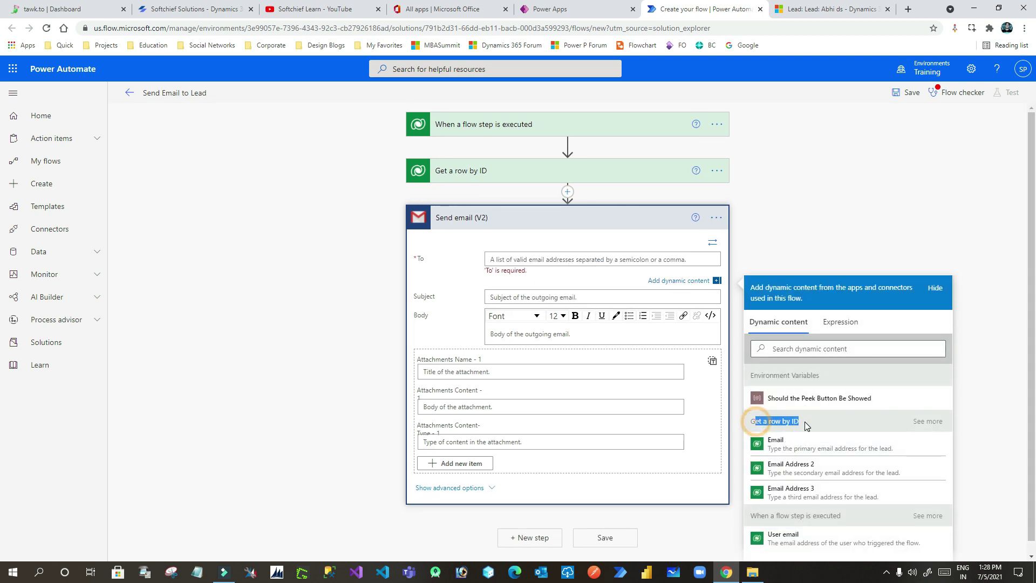
Step: Rename the Get a row by ID step to 'Lead Info'
left_click(717, 171)
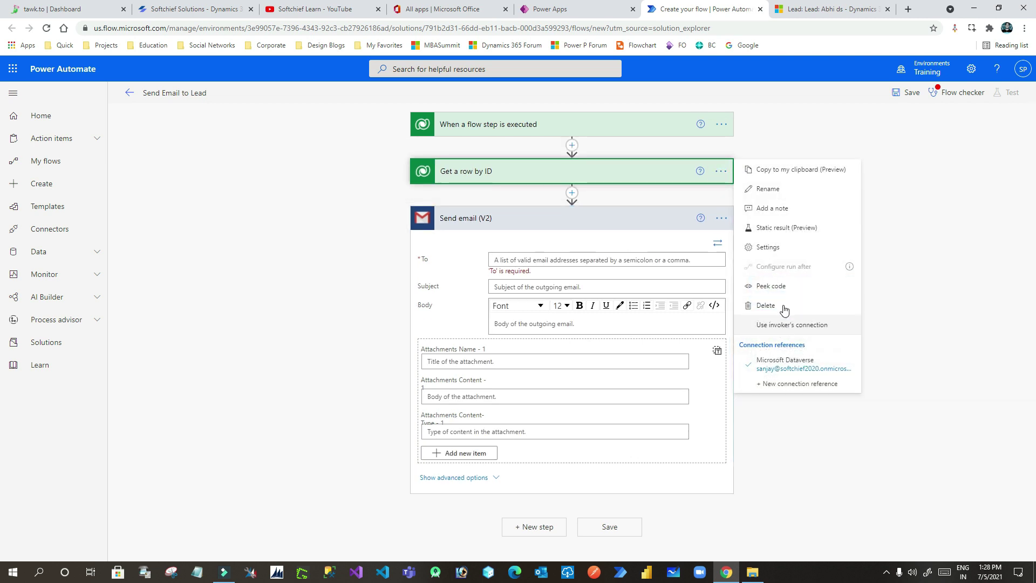
left_click(782, 189)
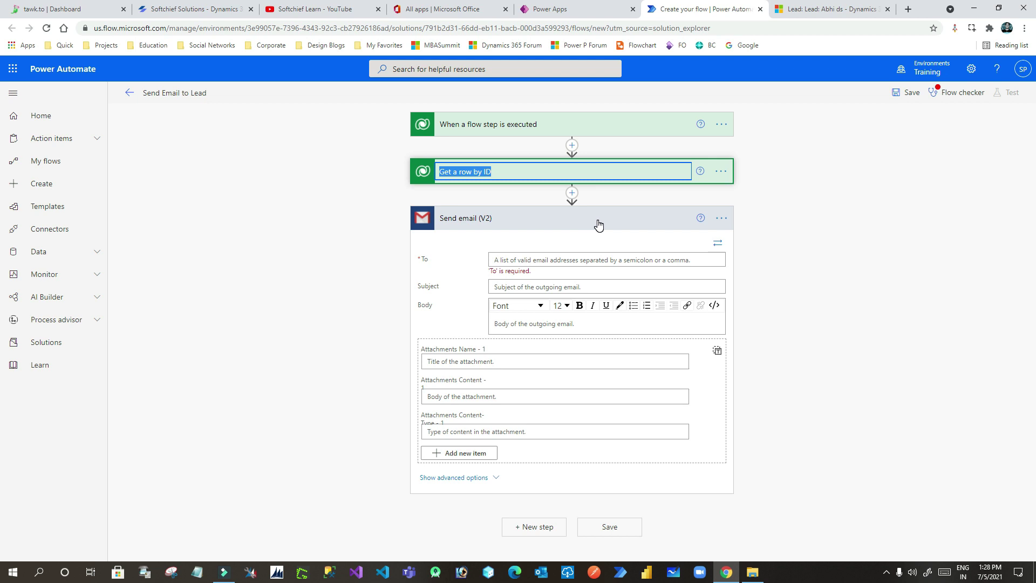
type("Lead ")
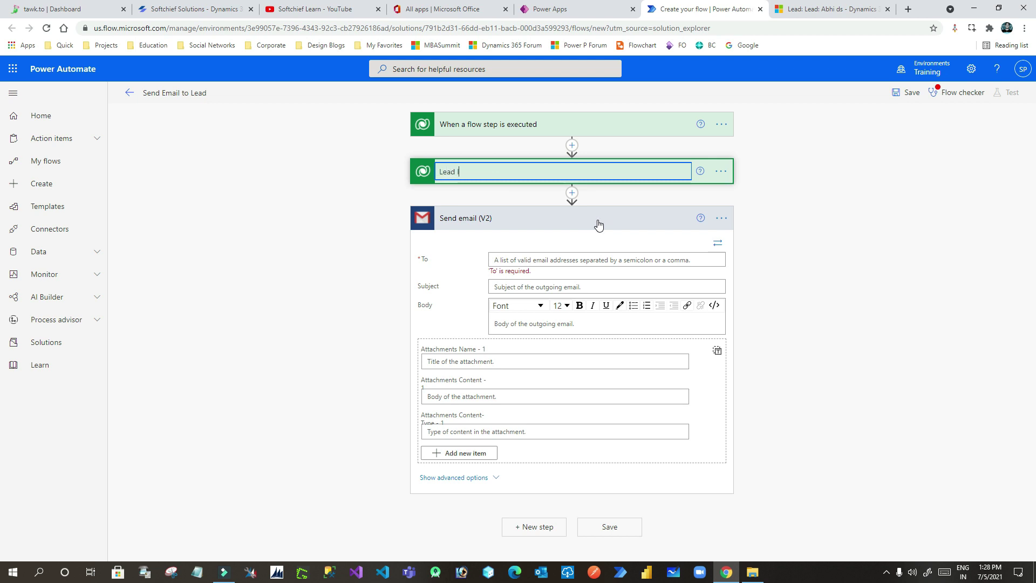
type("Info")
left_click(793, 203)
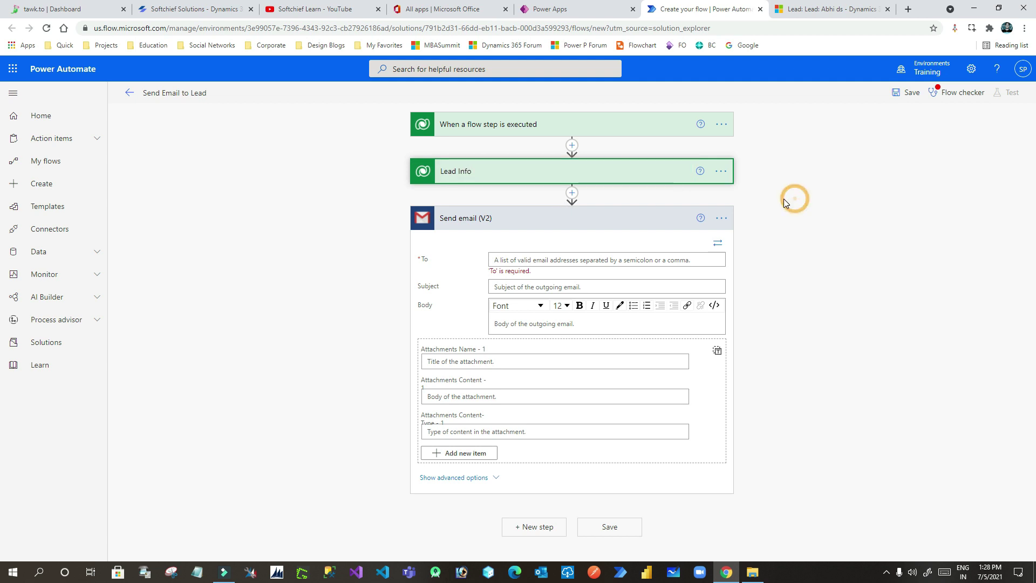
left_click(547, 260)
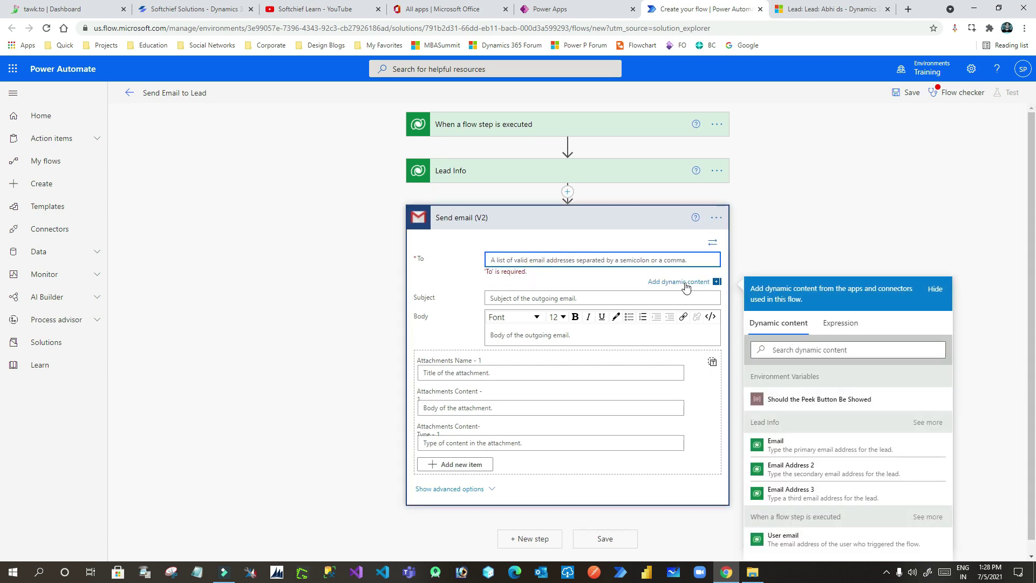
Step: After reviewing the Lead Info step, put Lead Info's Email value in the email's To field
left_click_drag(751, 422, 773, 422)
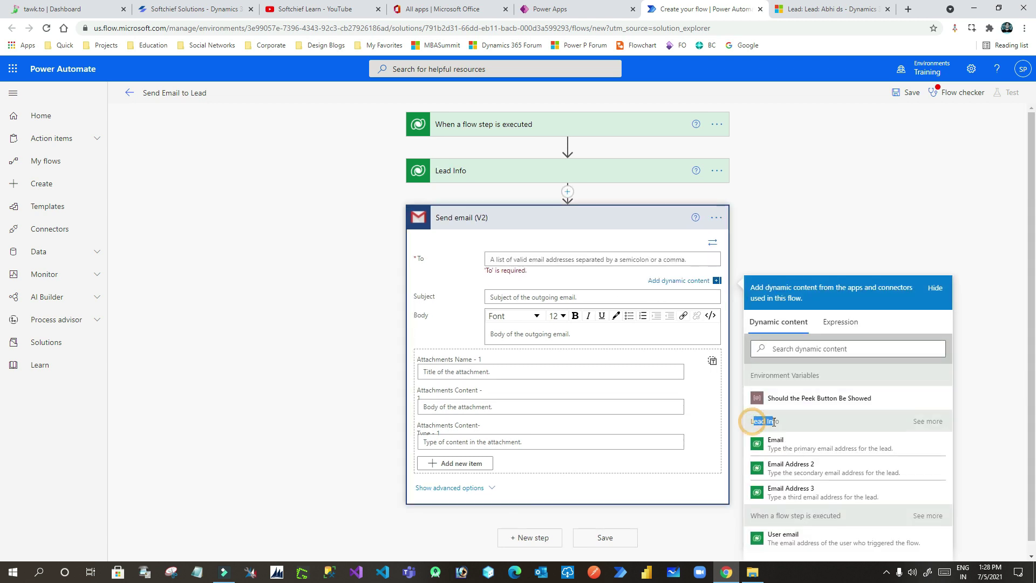
left_click(788, 422)
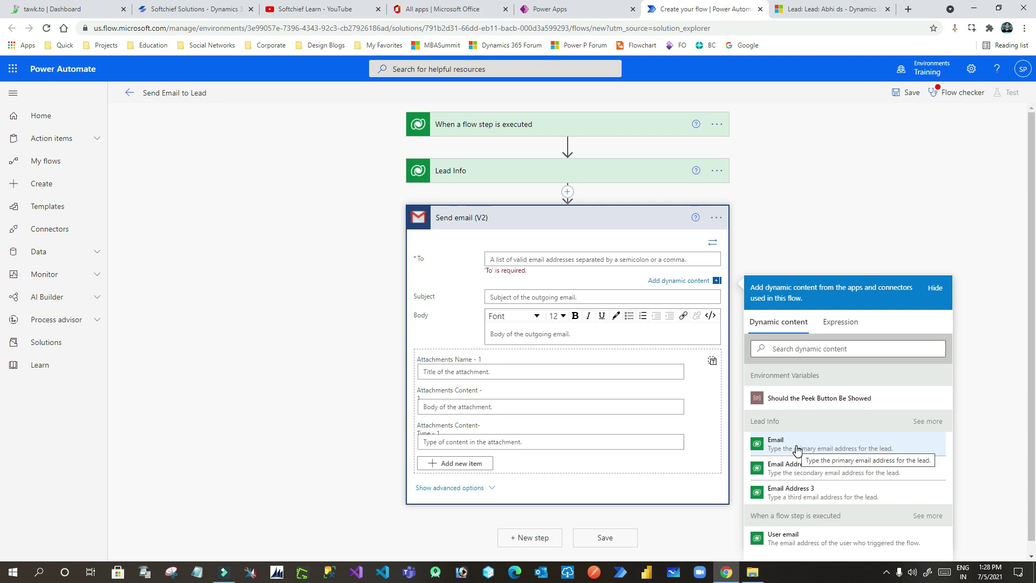
left_click(518, 172)
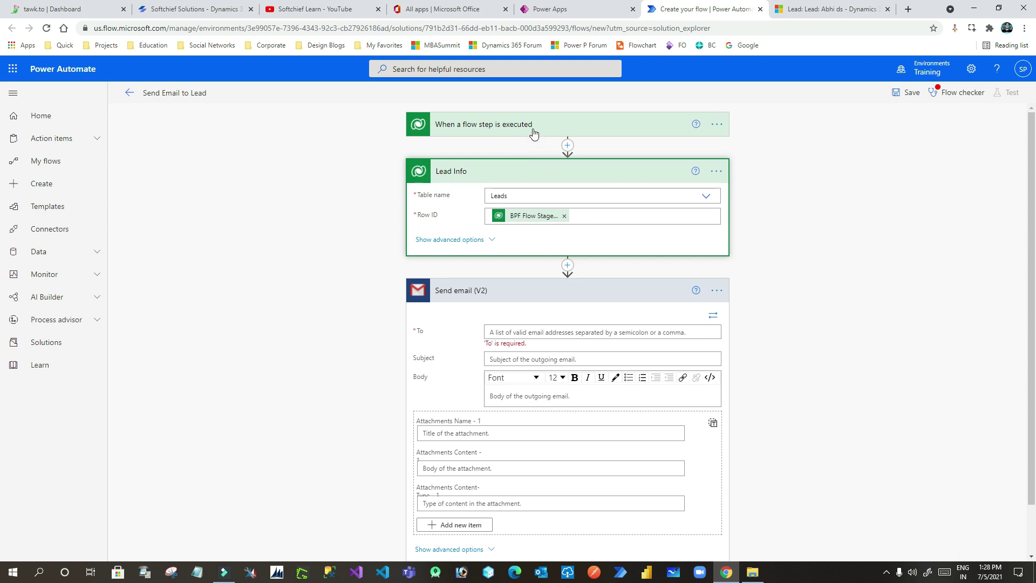
left_click(536, 175)
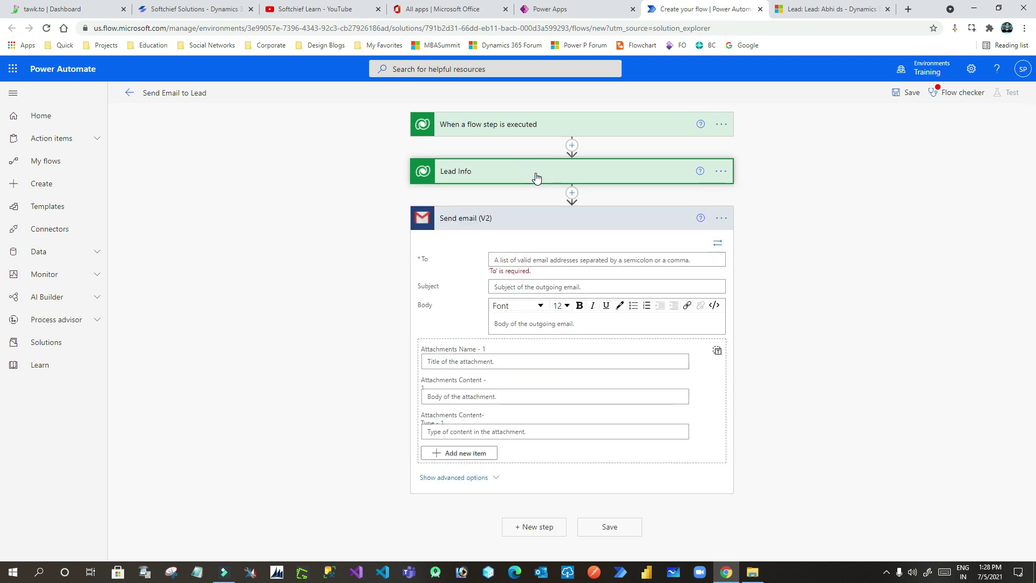
left_click(550, 260)
left_click(792, 452)
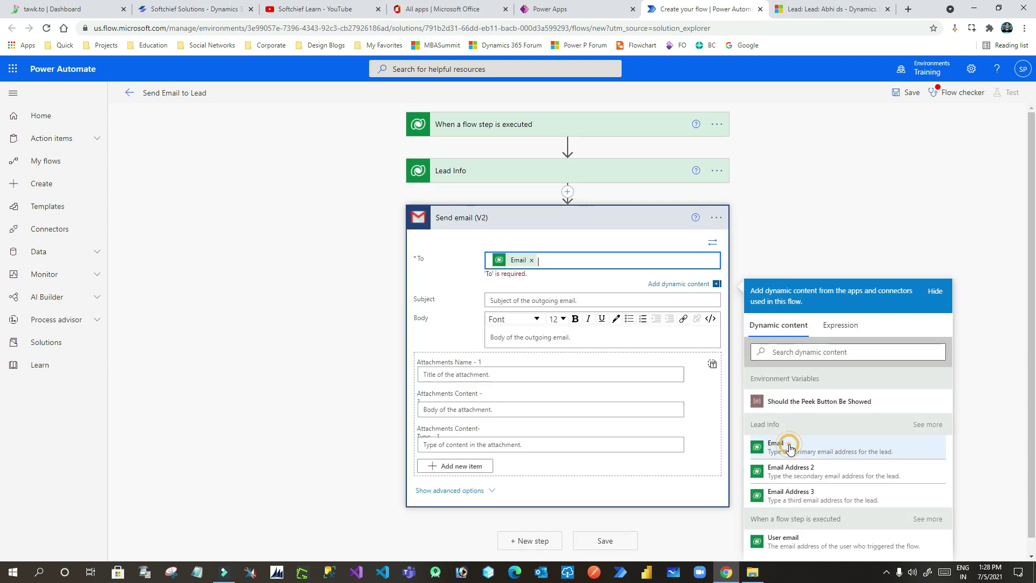
left_click(526, 293)
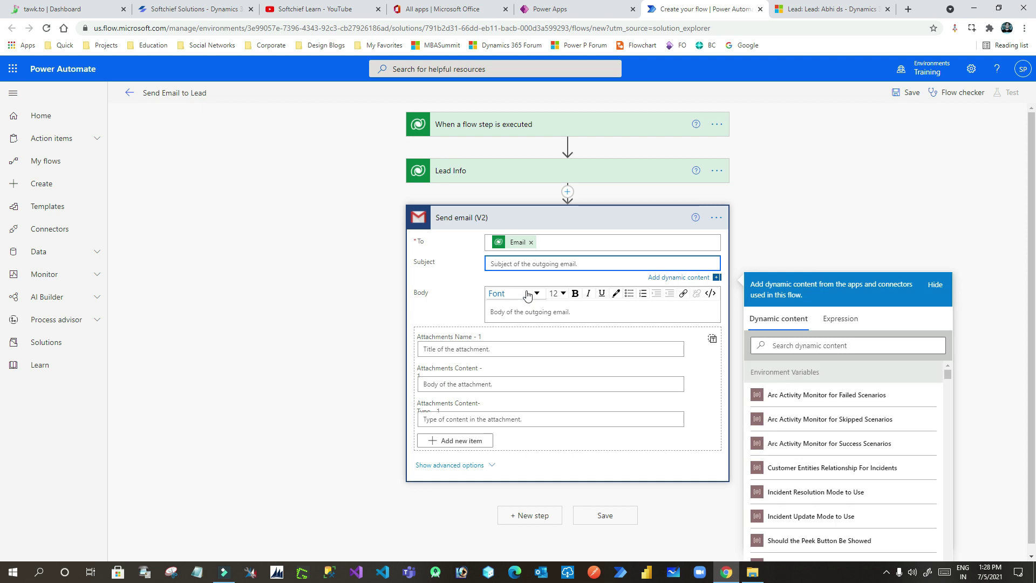
Step: Set the email subject to 'Welcome onboard' followed by the lead's First Name and Last Name
type("Welcome onboard")
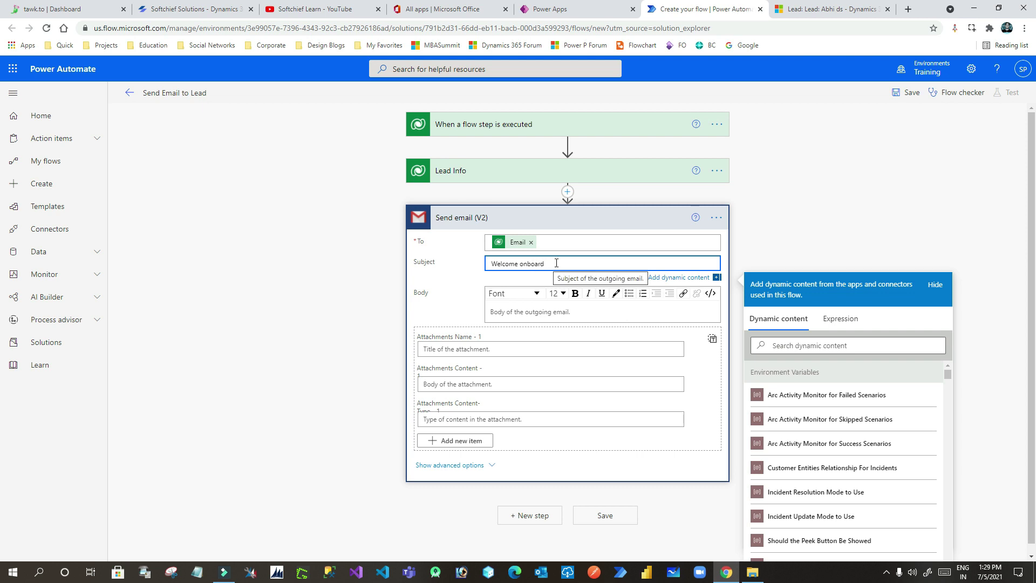
left_click(802, 346)
type("fi")
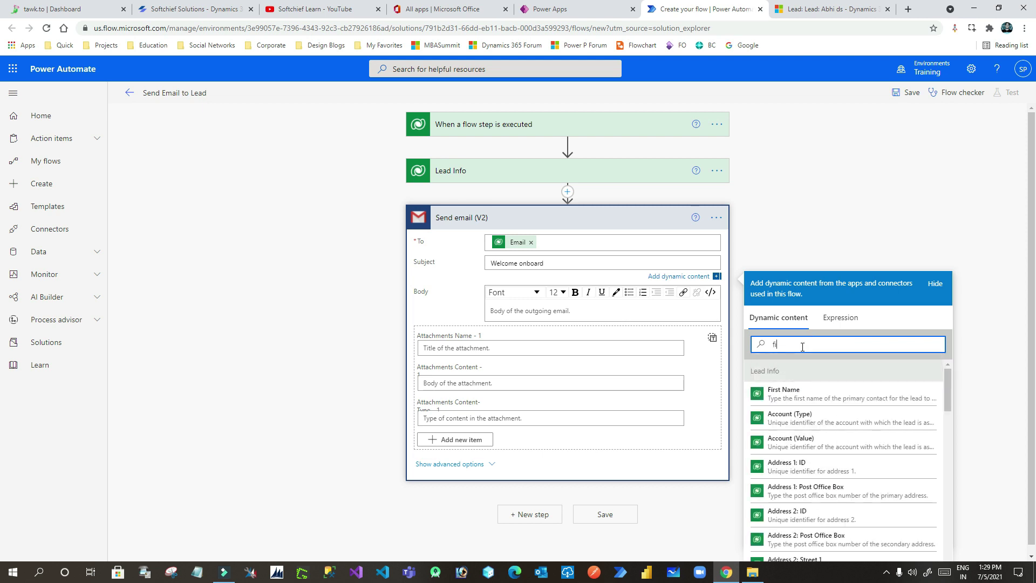
type("rdt")
left_click(783, 392)
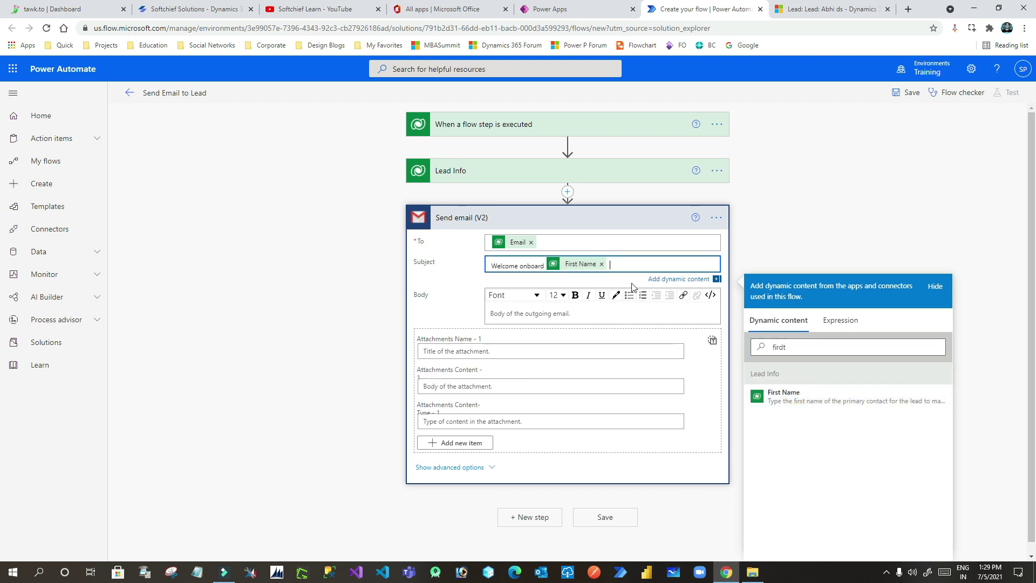
double_click(789, 345)
type("la")
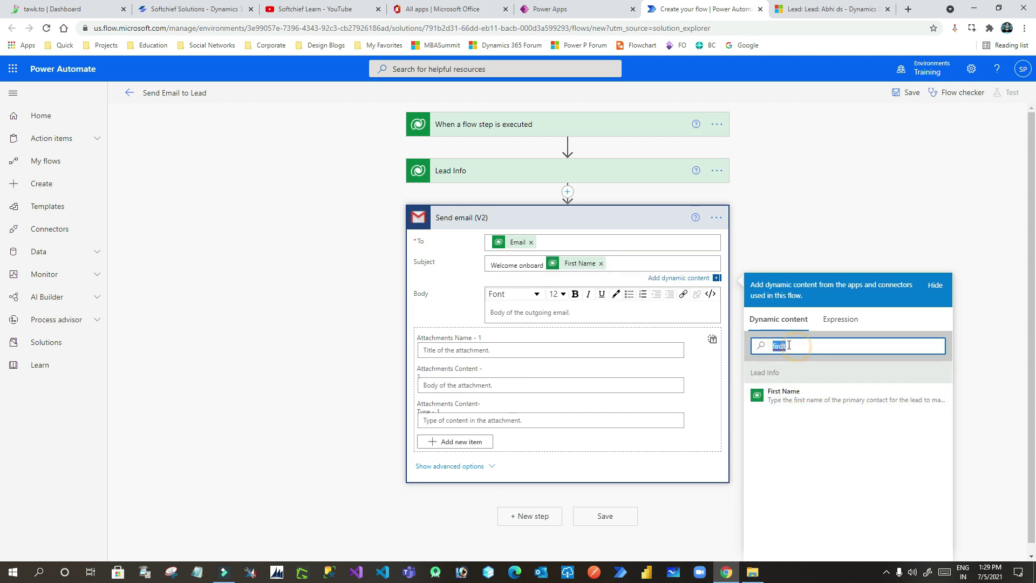
type("st")
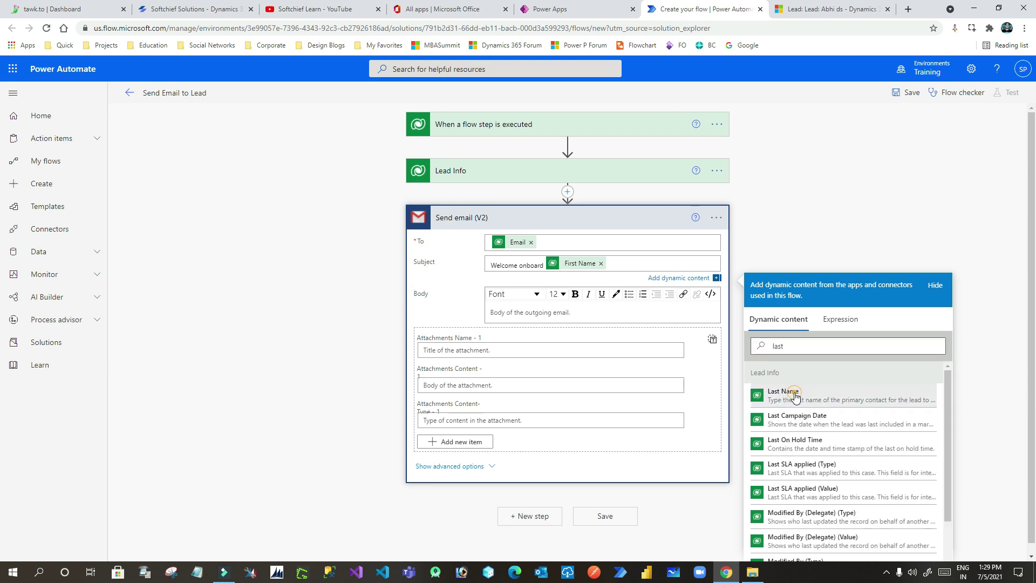
left_click(783, 392)
Step: Begin the email body with 'Hello,' on its own line
left_click(520, 314)
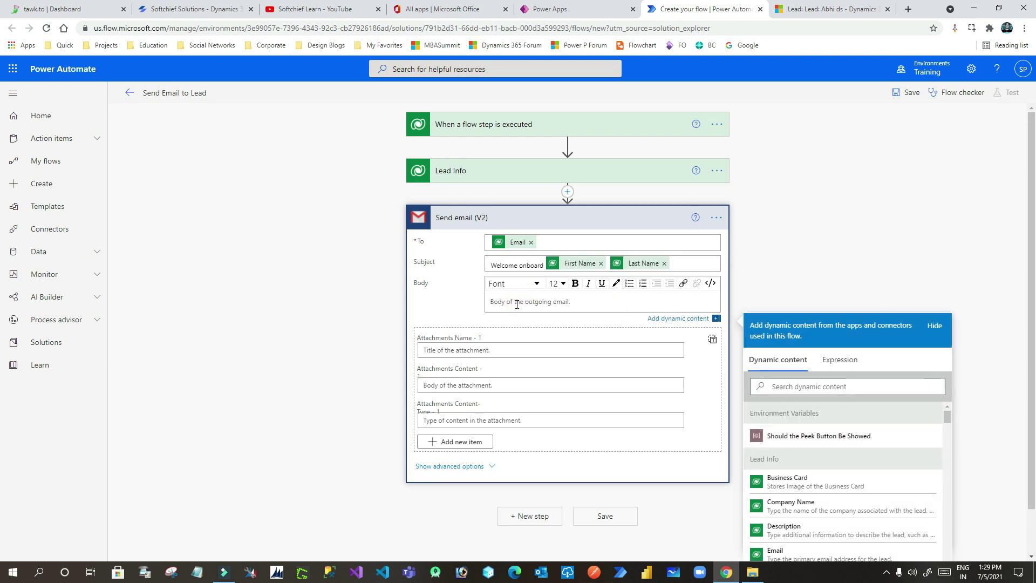
type("Hello,")
key("Return")
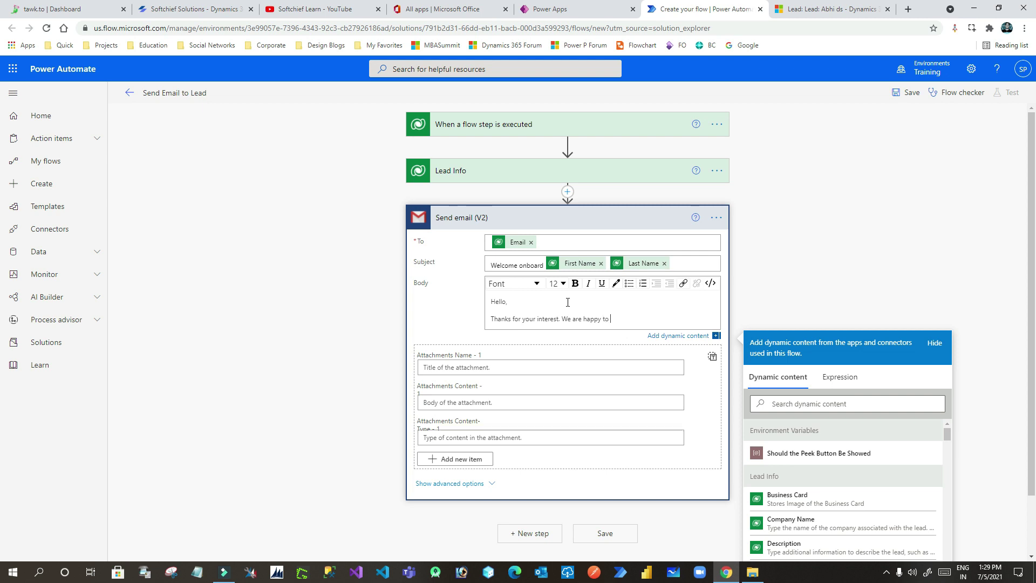
Step: Finish the body with '...happy to help you.', then 'Regards' and 'Team', separated by a blank line
type("jh")
left_click(619, 319)
key("BackSpace")
key("BackSpace")
type("help you")
key("Return")
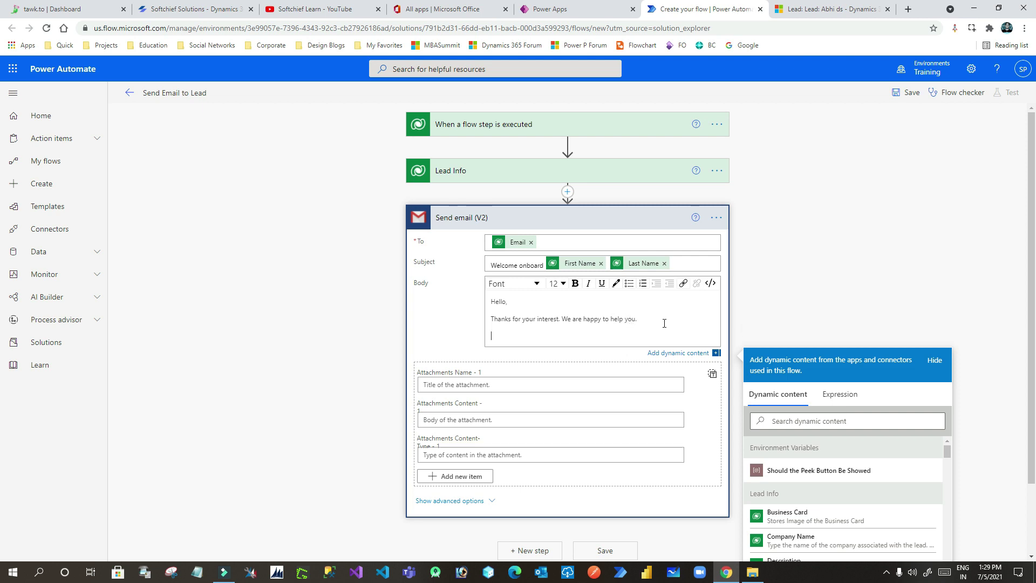
type("Regards")
key("Return")
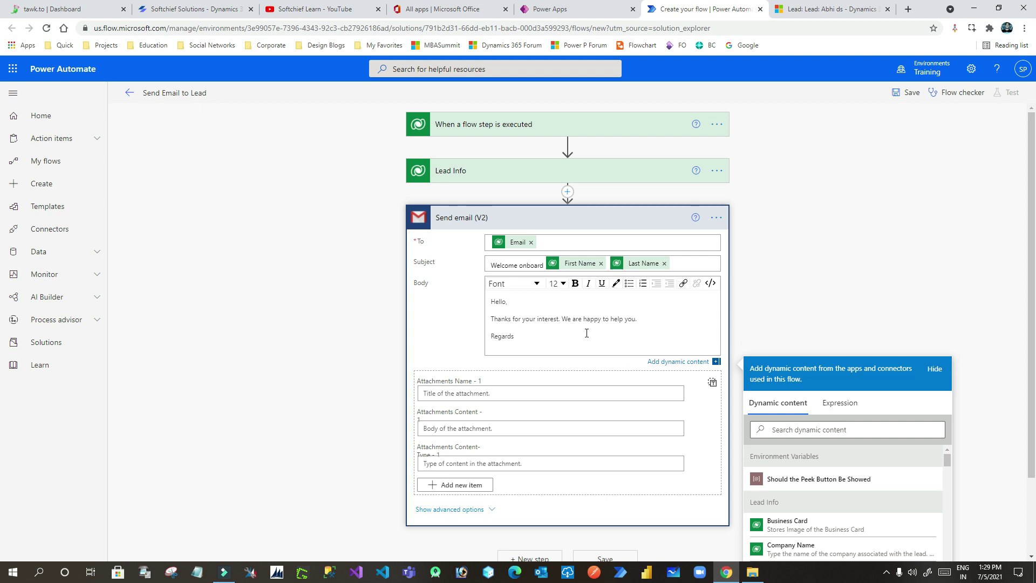
type("Team")
left_click(641, 319)
key("Return")
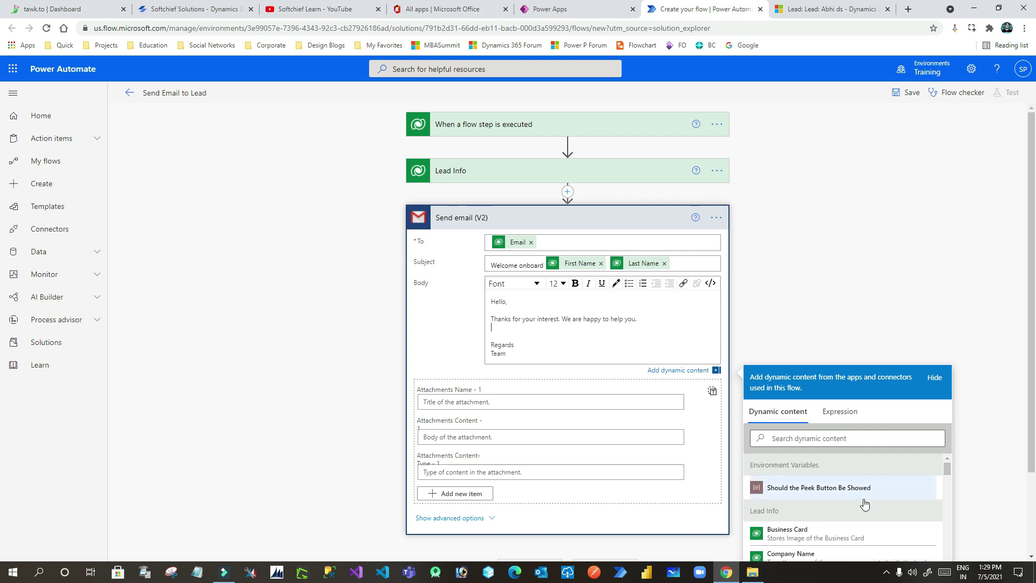
Step: Review the Lead Info fields and collapse the Send email (V2) action
scroll(857, 488, "down", 1)
left_click(754, 458)
scroll(772, 501, "up", 1)
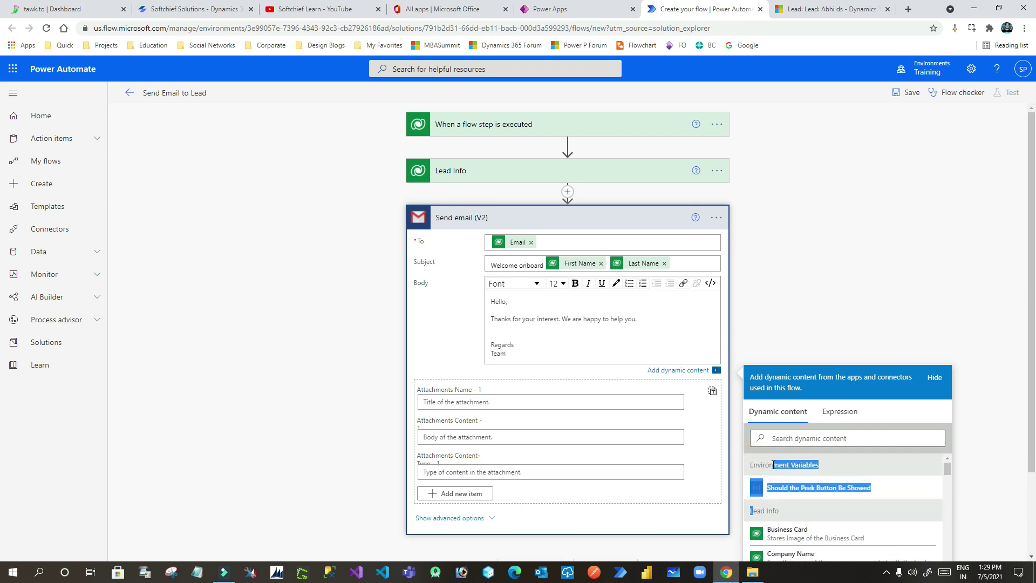
left_click(772, 501)
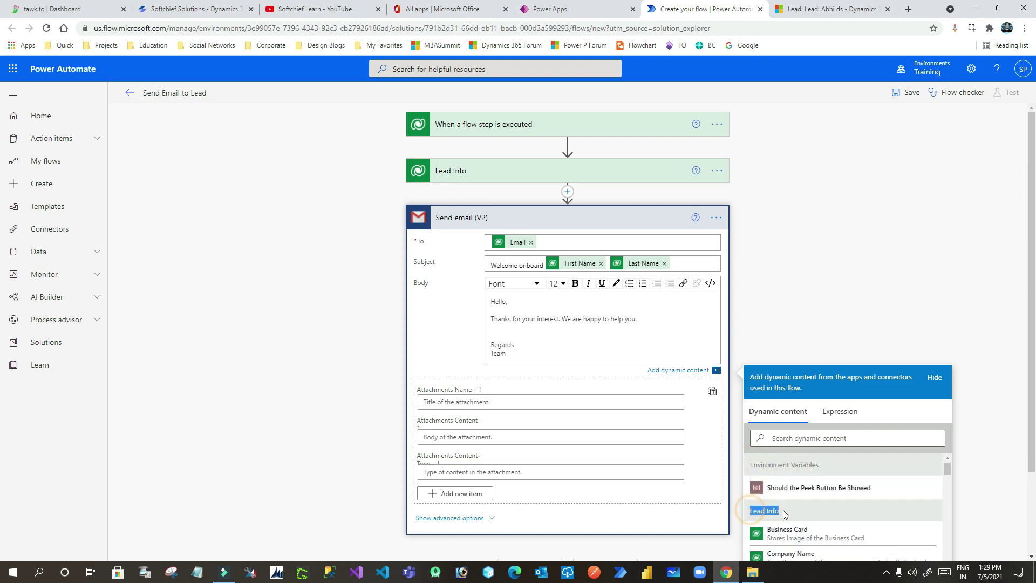
left_click(783, 510)
left_click(586, 219)
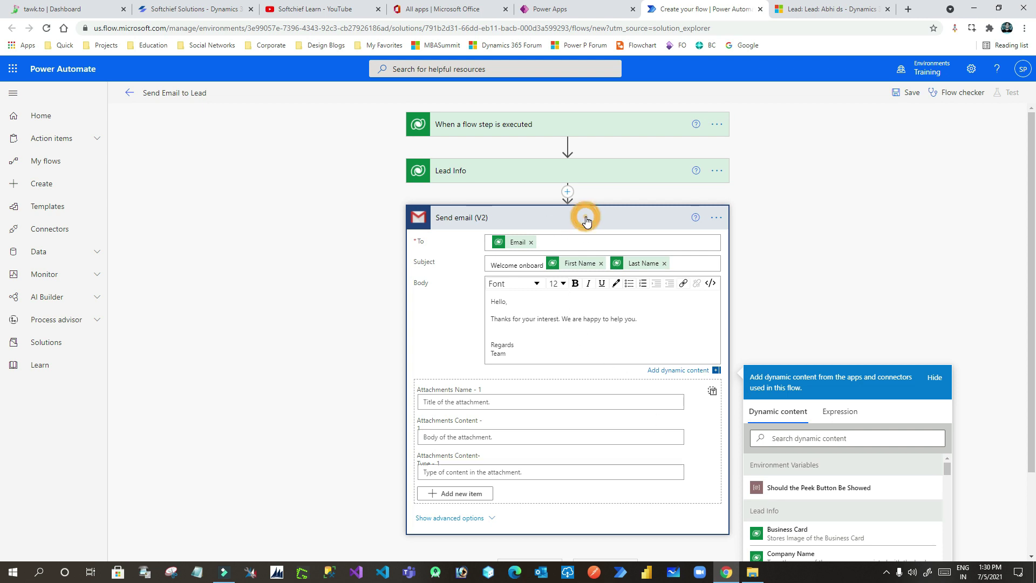
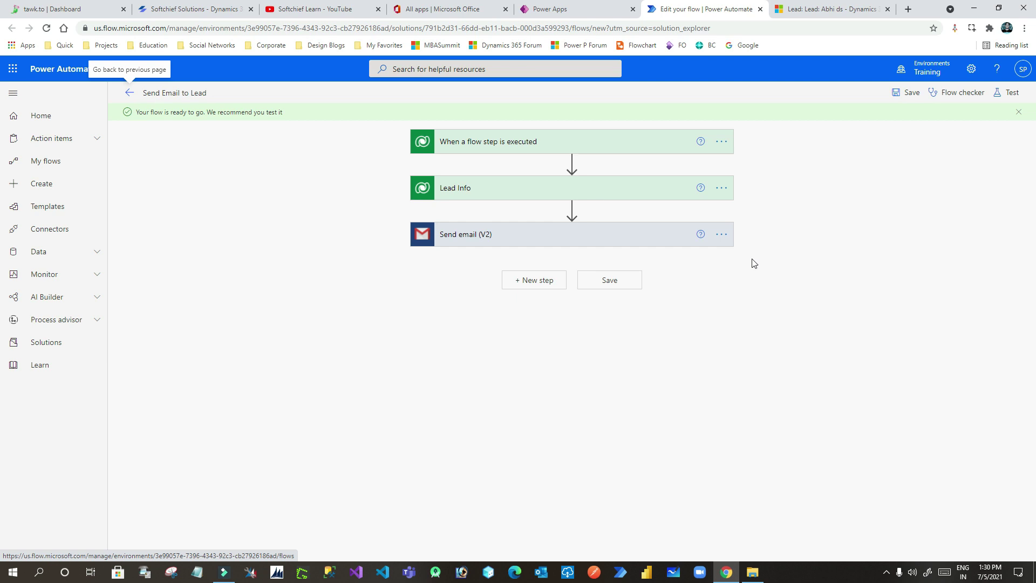
Step: Add a Microsoft Dataverse Update a row action after Send email (V2)
left_click(532, 281)
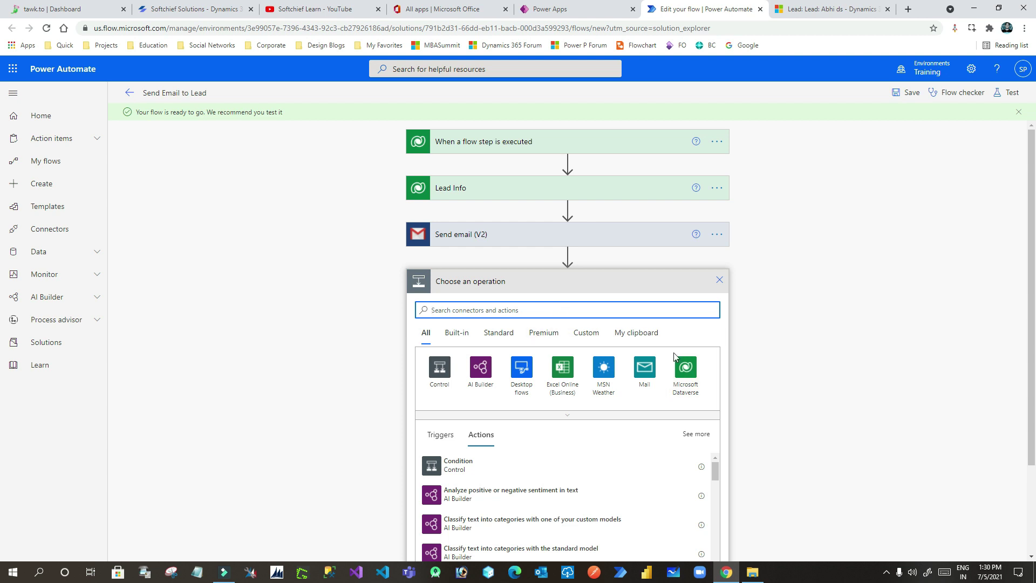
type("pro")
double_click(564, 311)
key("BackSpace")
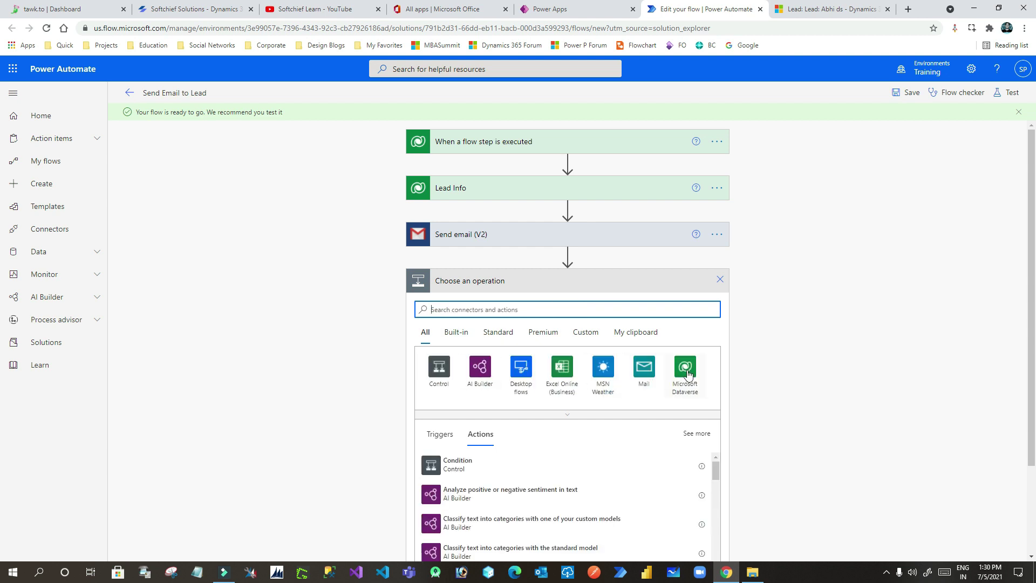
left_click(687, 369)
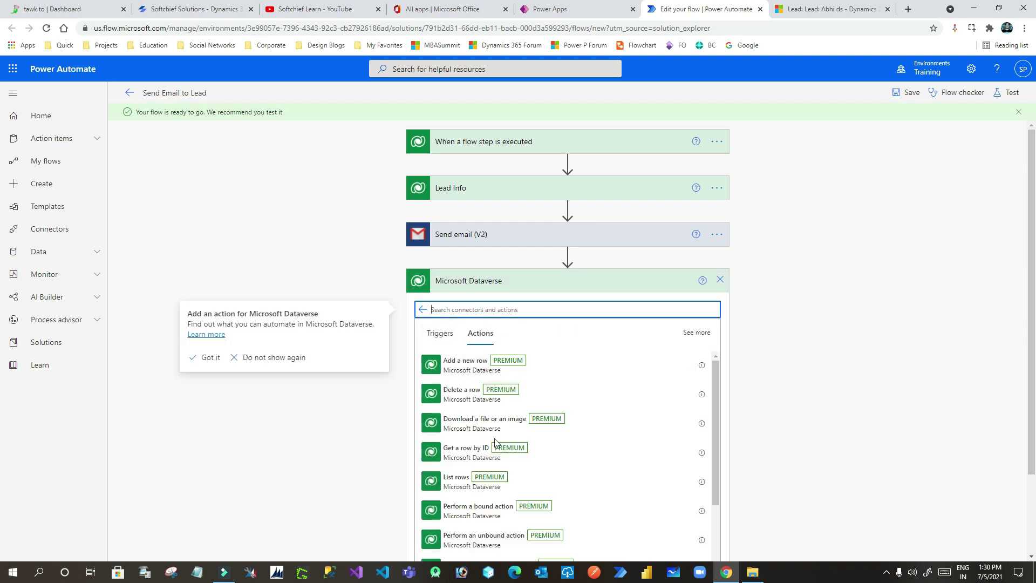
scroll(480, 470, "down", 3)
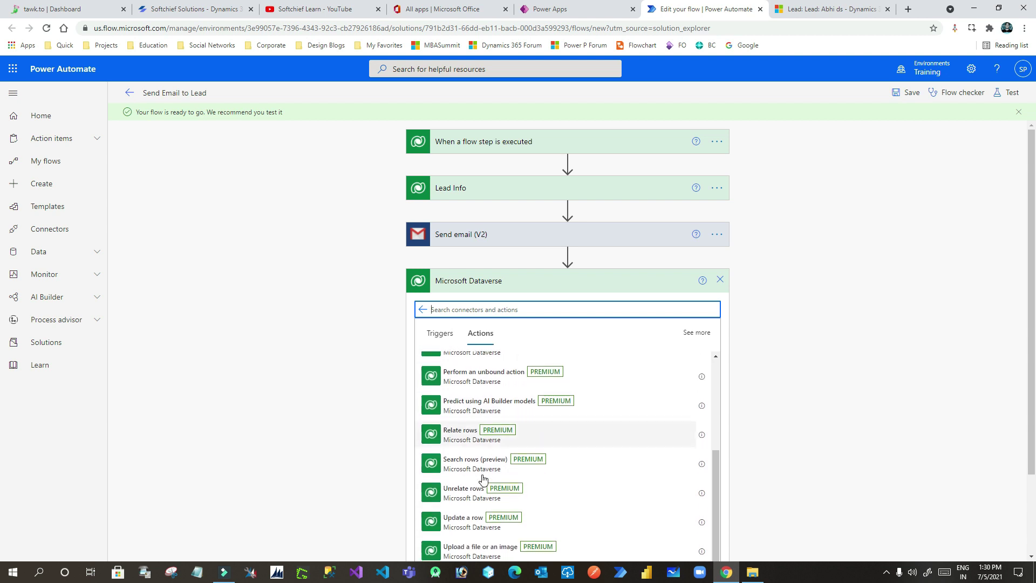
left_click(473, 509)
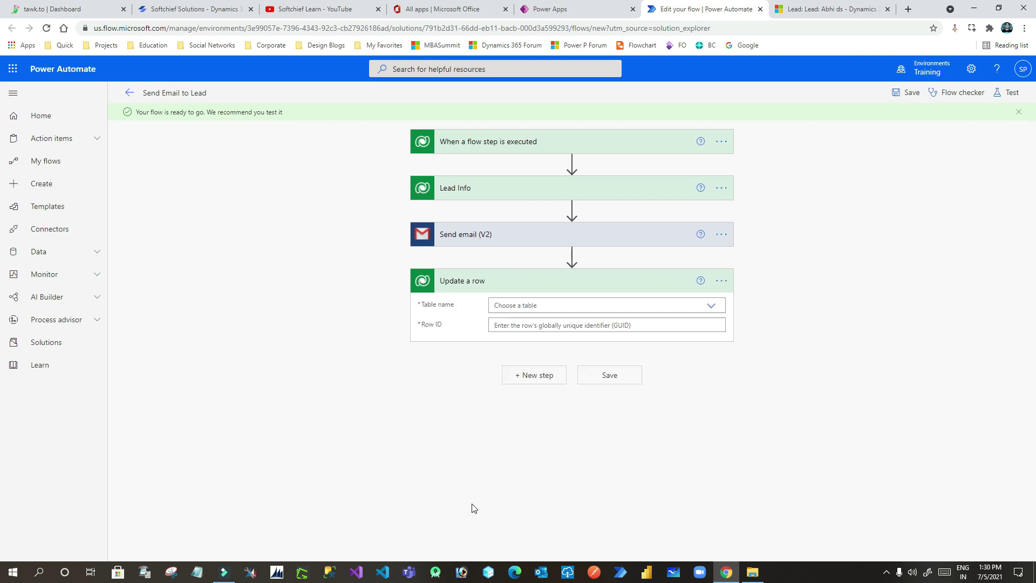
Step: Set the Update a row table name to Process Logs
left_click(539, 305)
type("p")
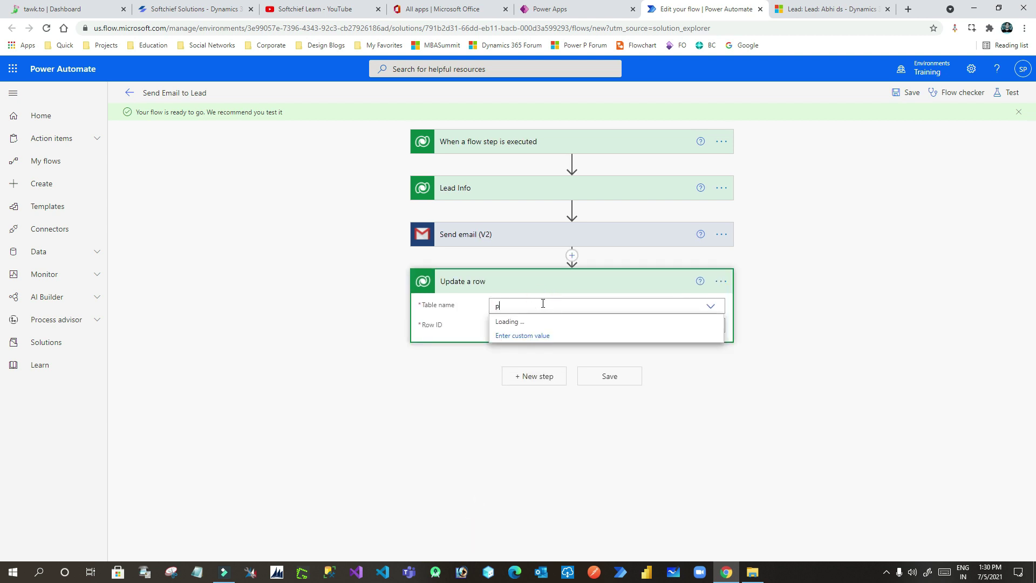
type("rocesas")
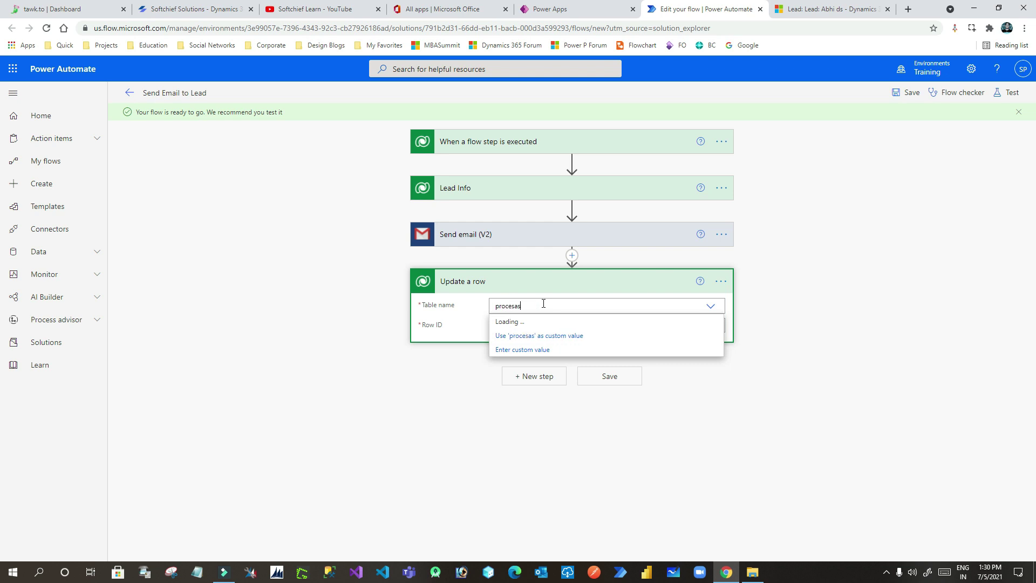
key("BackSpace")
key("BackSpace")
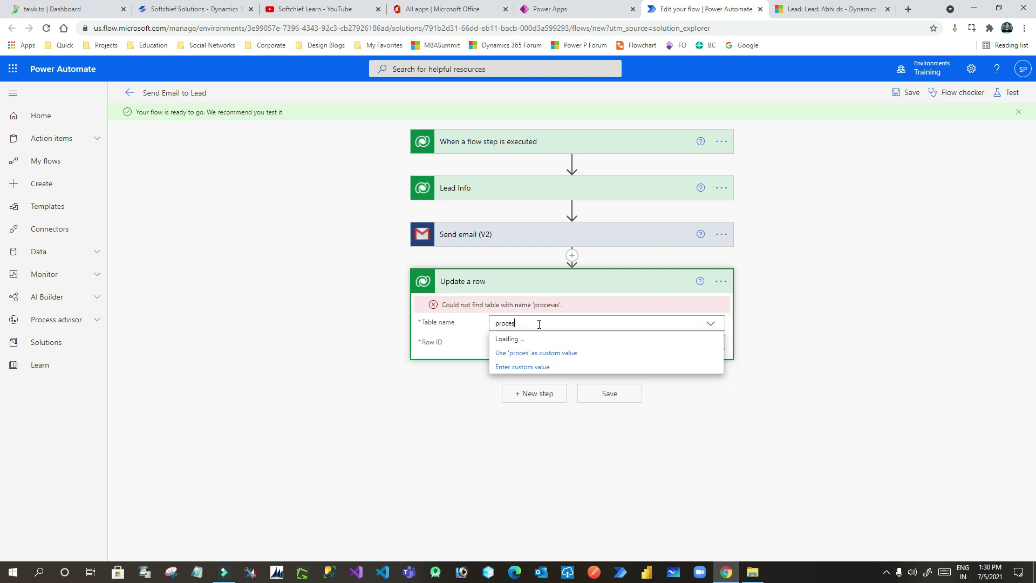
type("s")
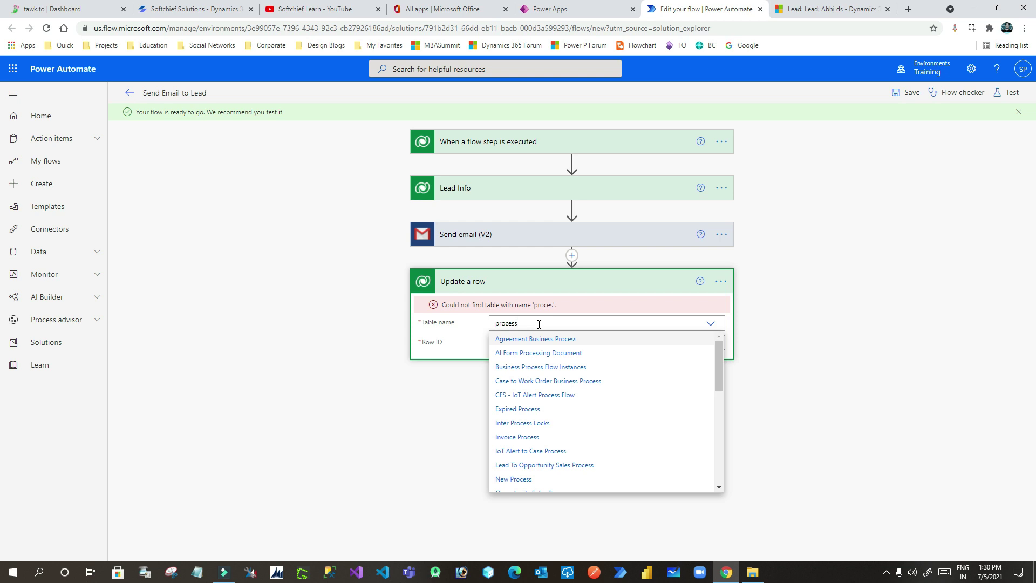
scroll(657, 434, "down", 2)
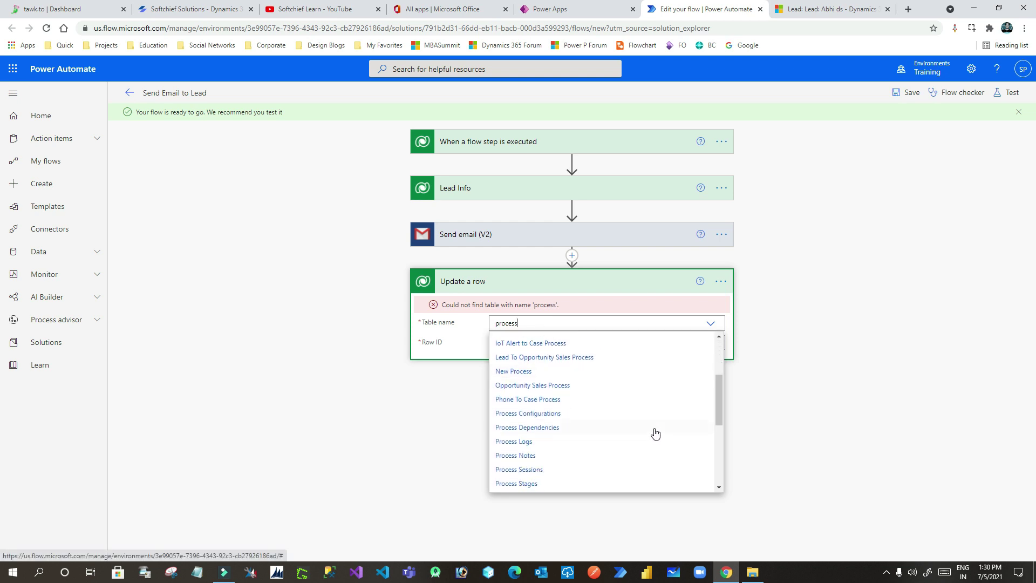
left_click(518, 443)
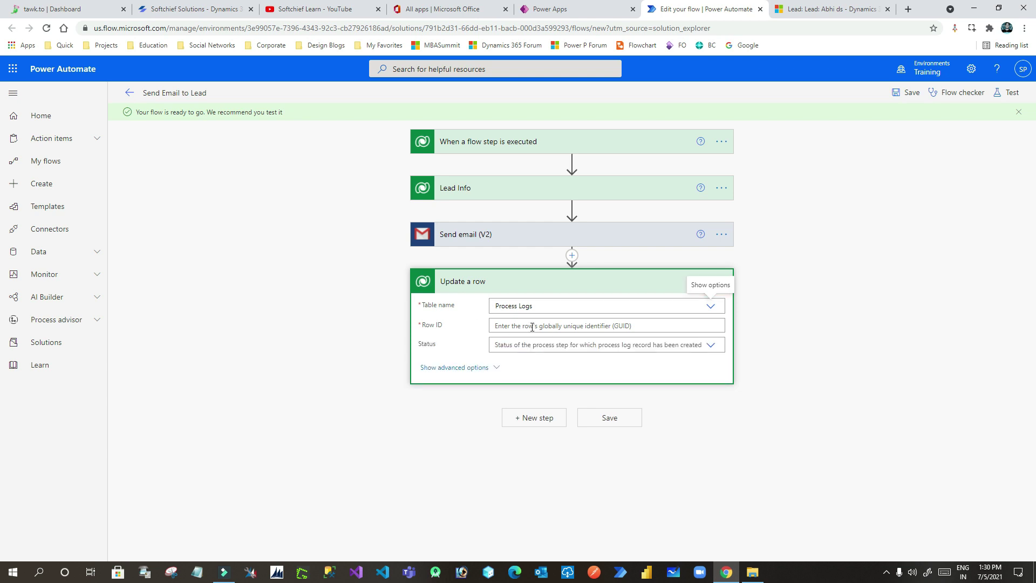
left_click(552, 325)
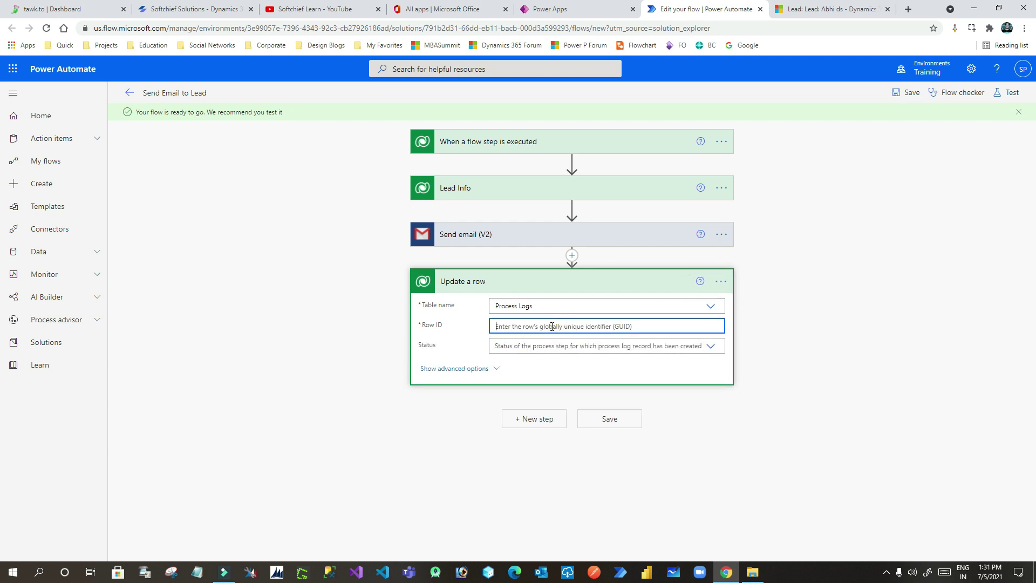
Step: Search dynamic content for 'proc' and insert Lead Info's Process Id as the Row ID
left_click(807, 407)
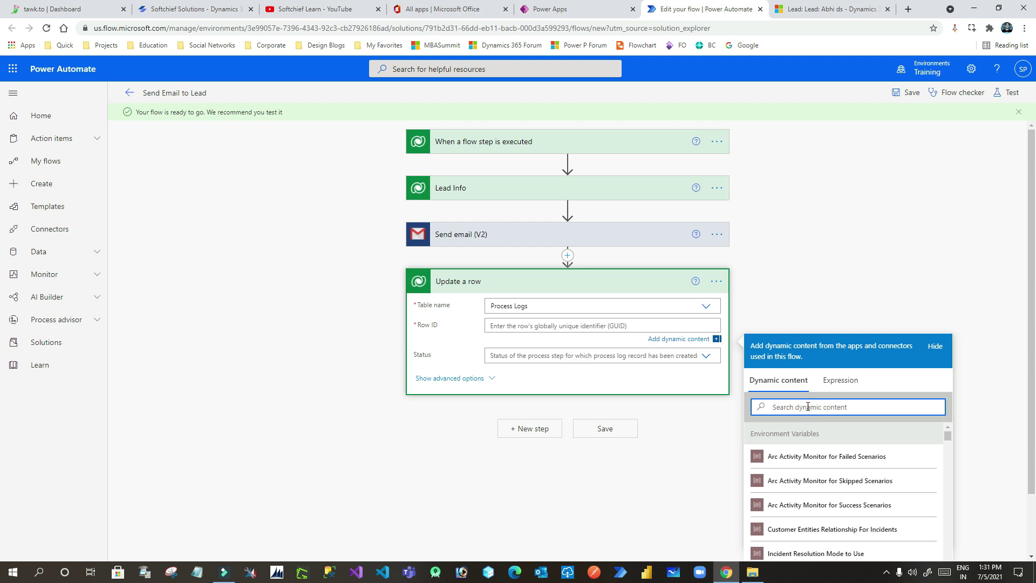
type("process")
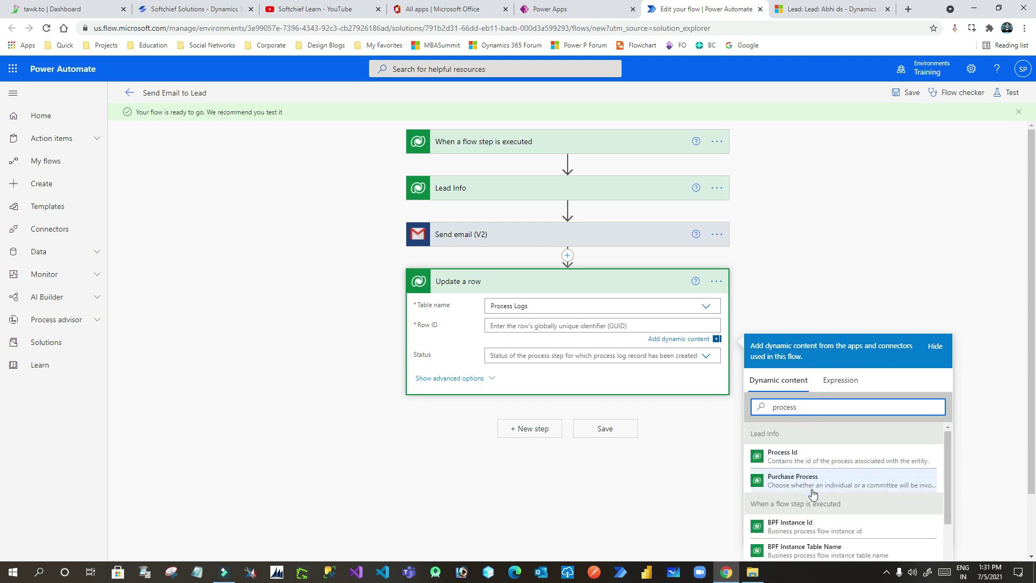
scroll(804, 469, "down", 1)
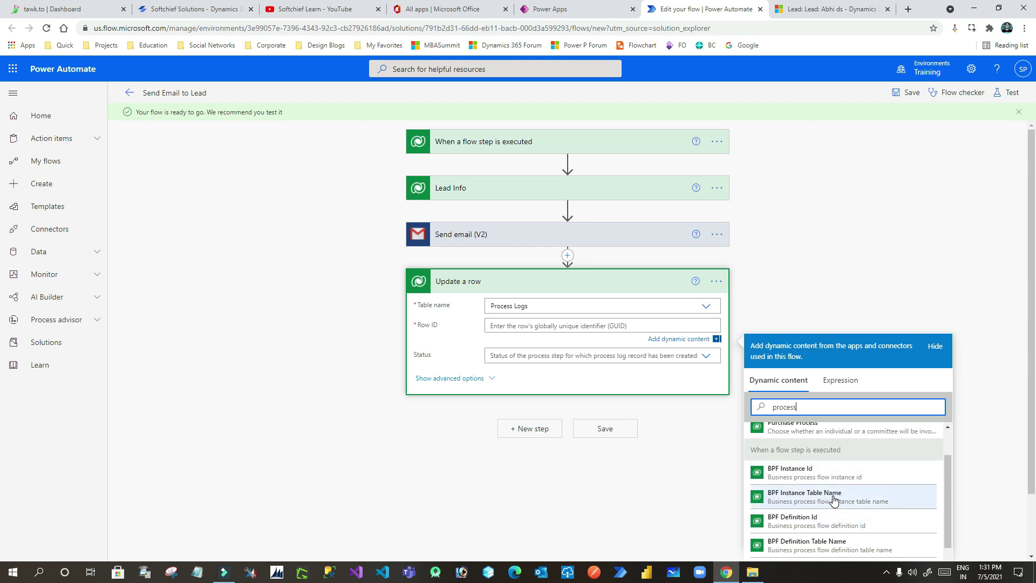
scroll(836, 497, "down", 2)
scroll(835, 497, "down", 3)
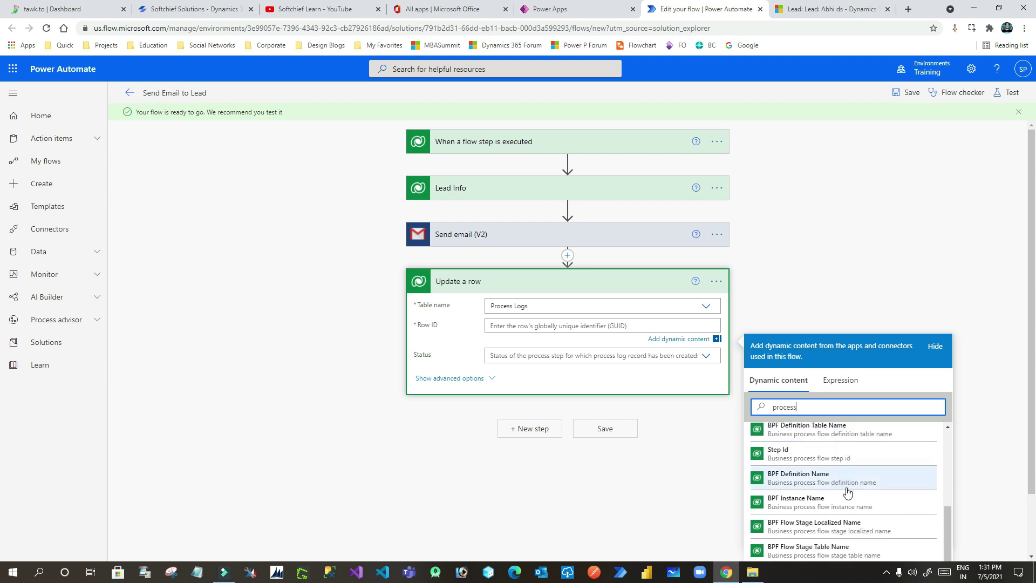
scroll(848, 491, "up", 6)
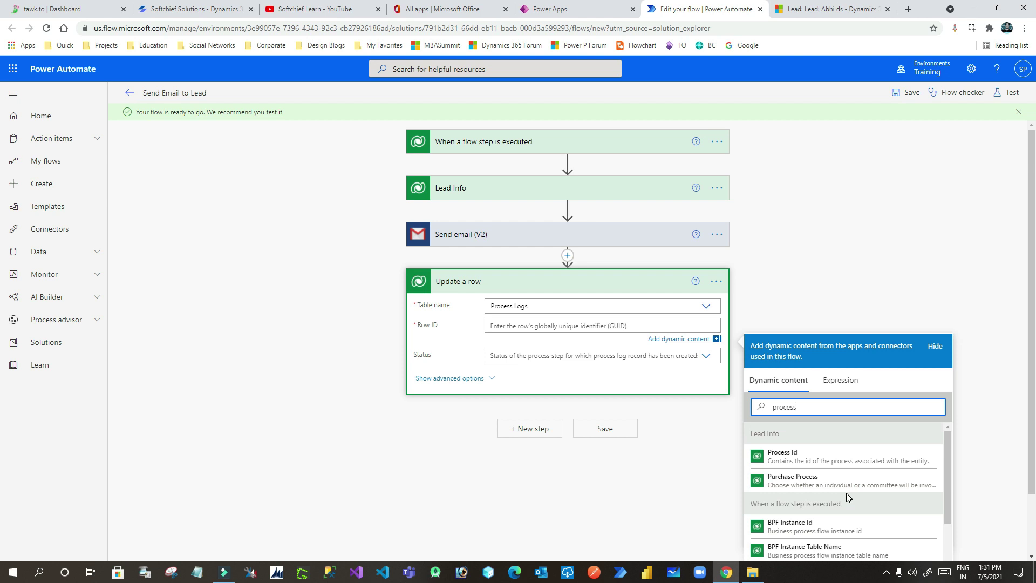
scroll(848, 493, "down", 2)
scroll(851, 497, "up", 3)
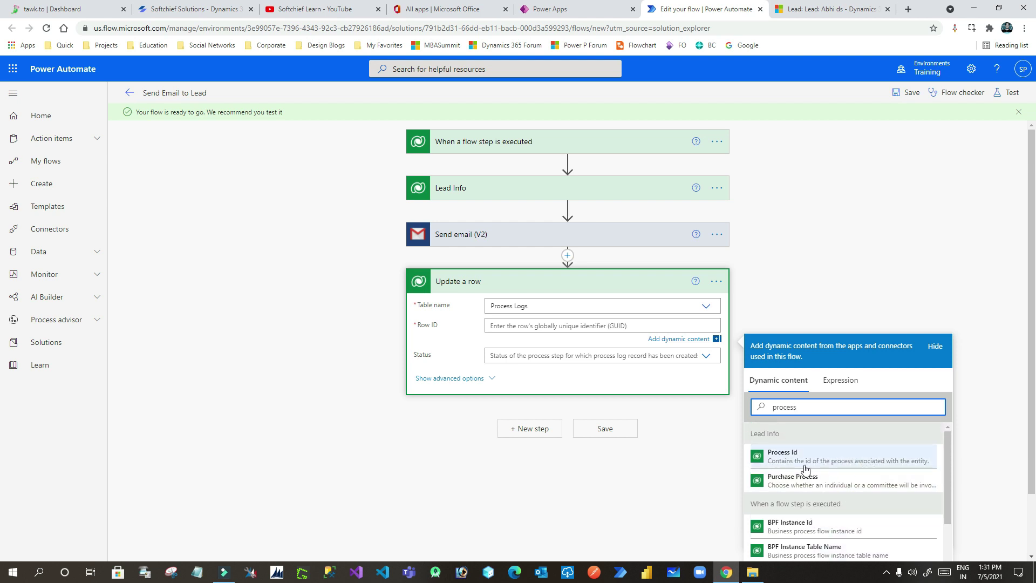
scroll(840, 494, "down", 1)
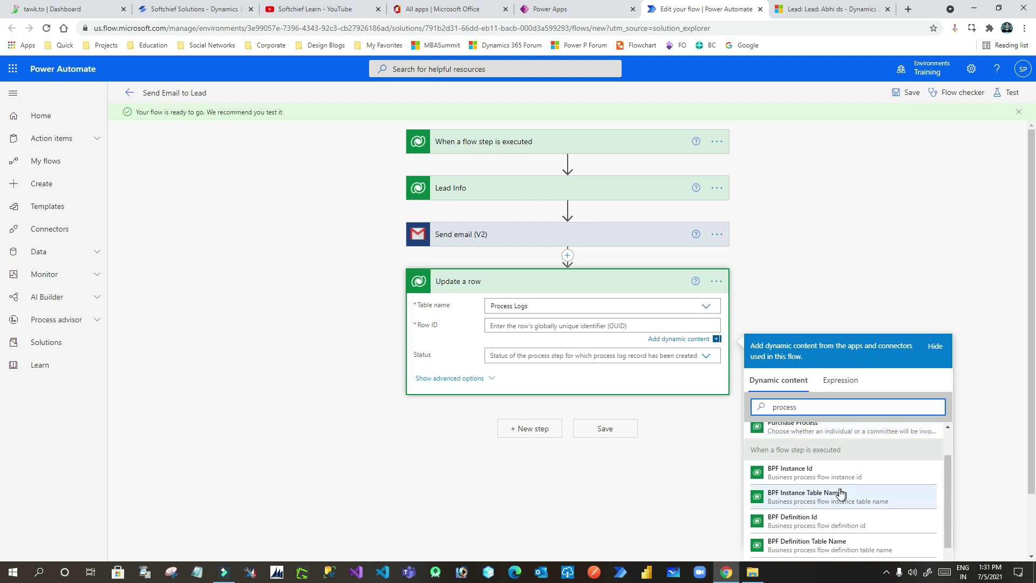
scroll(842, 488, "down", 1)
scroll(837, 475, "down", 1)
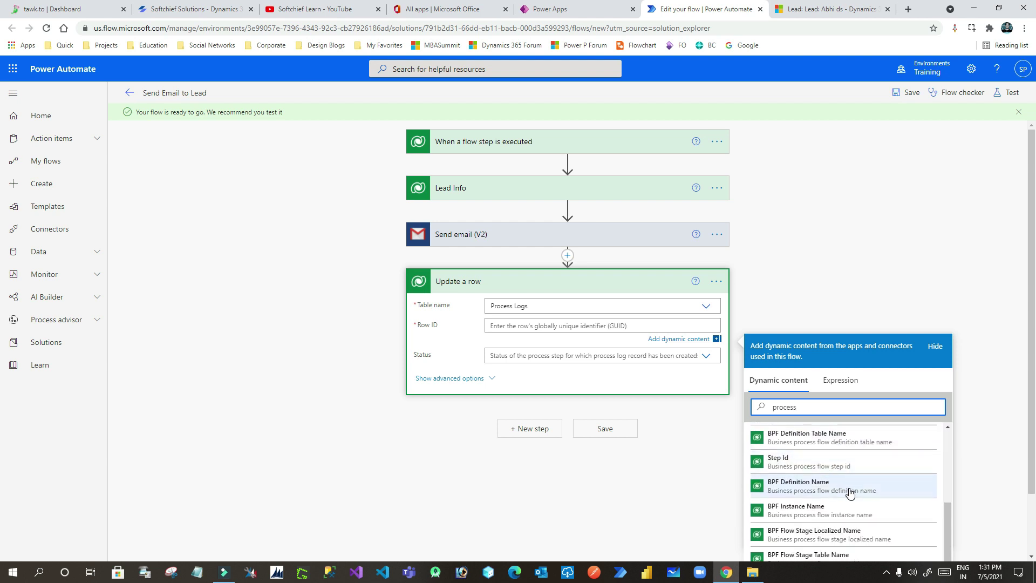
scroll(852, 491, "down", 1)
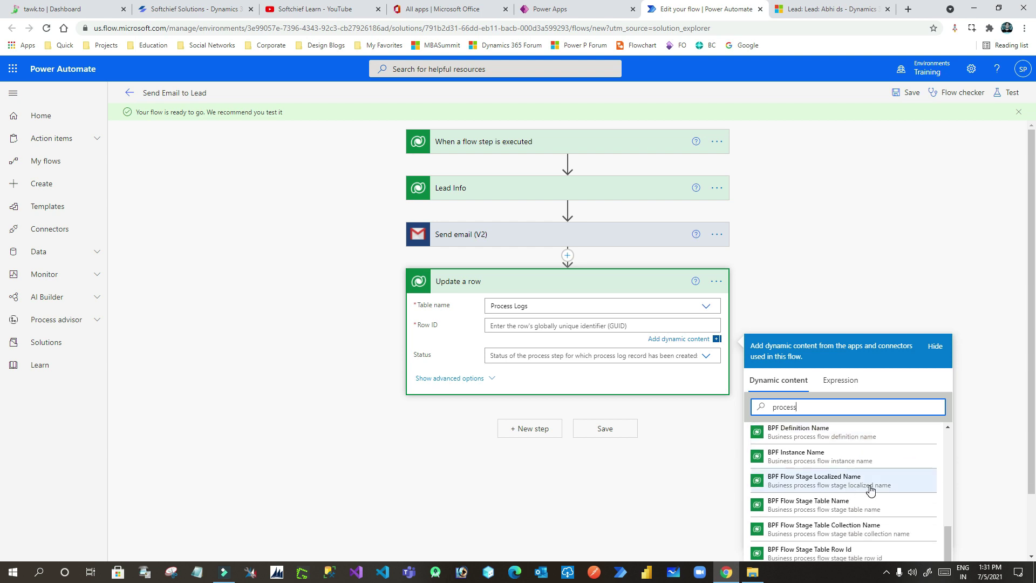
scroll(869, 489, "down", 1)
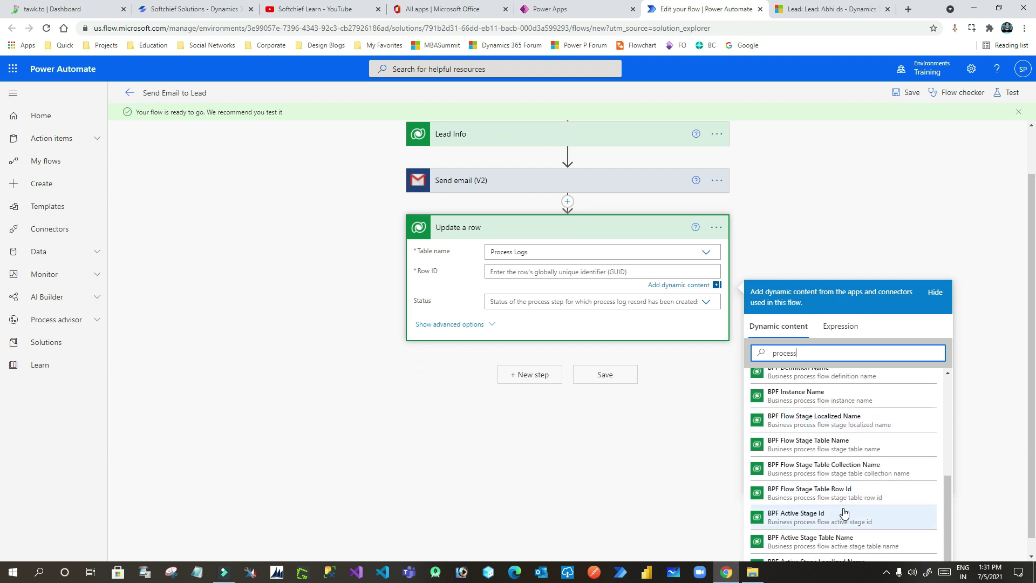
scroll(845, 513, "down", 1)
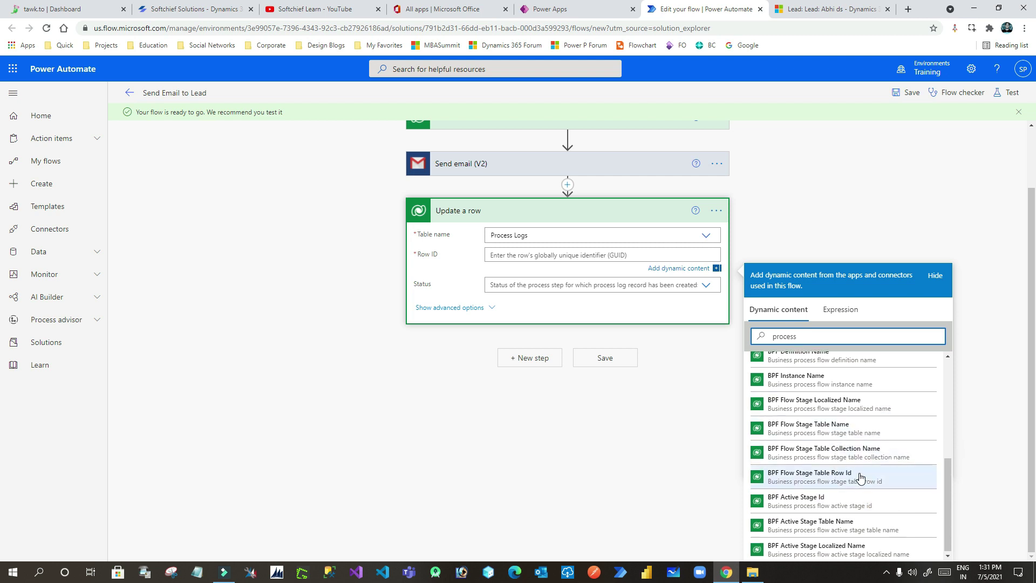
scroll(836, 478, "up", 1)
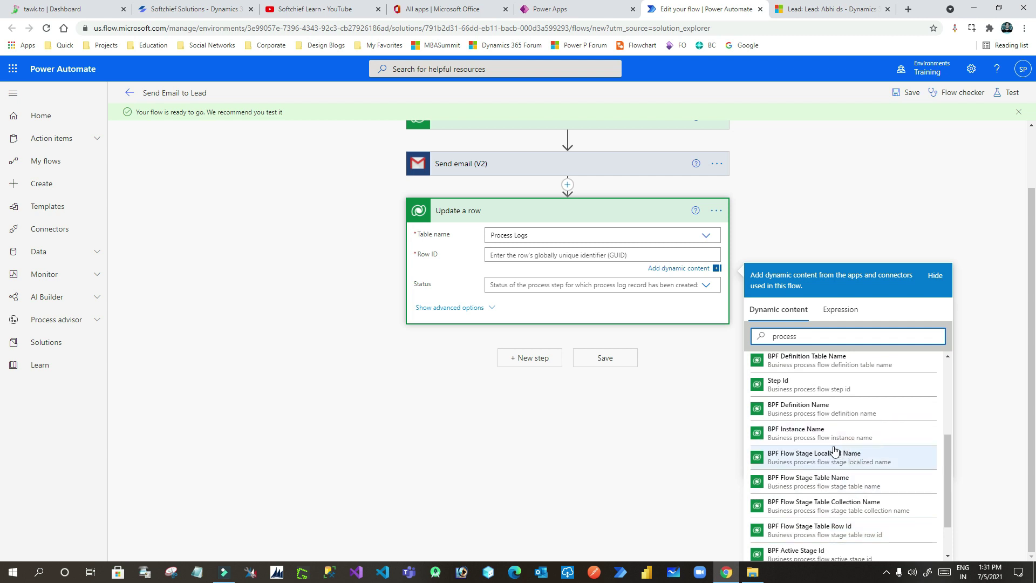
scroll(858, 448, "up", 1)
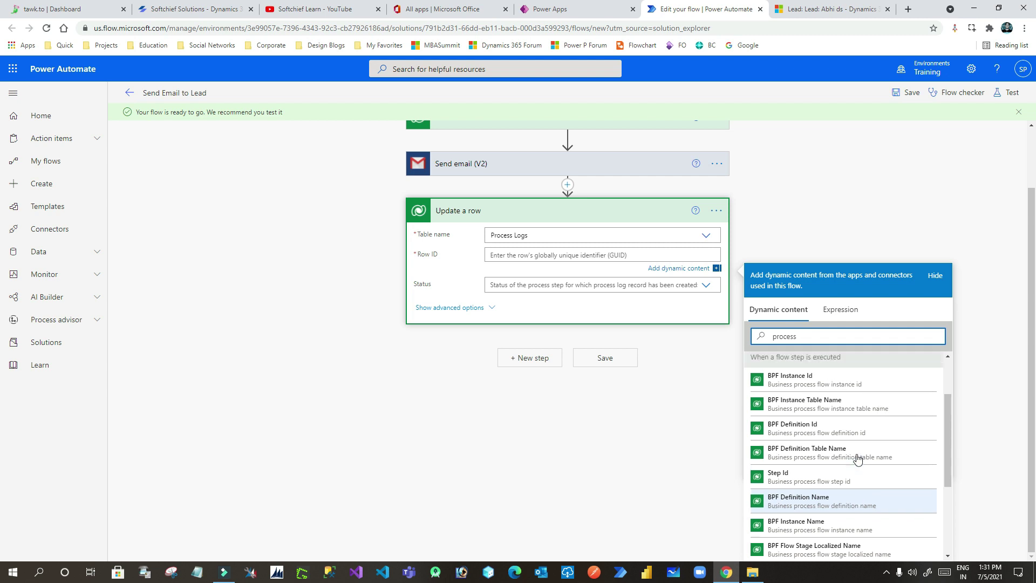
scroll(857, 458, "up", 1)
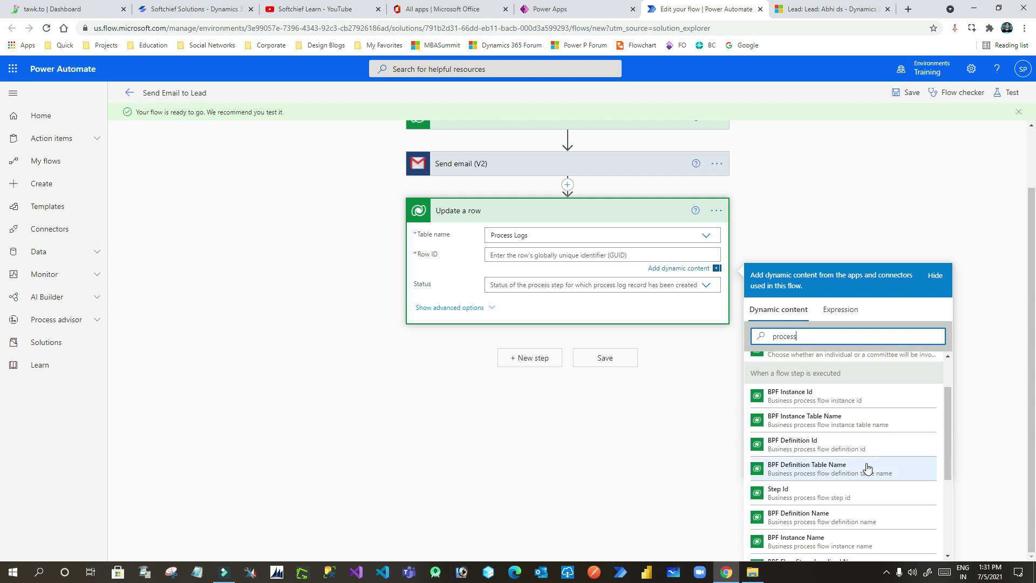
scroll(863, 469, "up", 4)
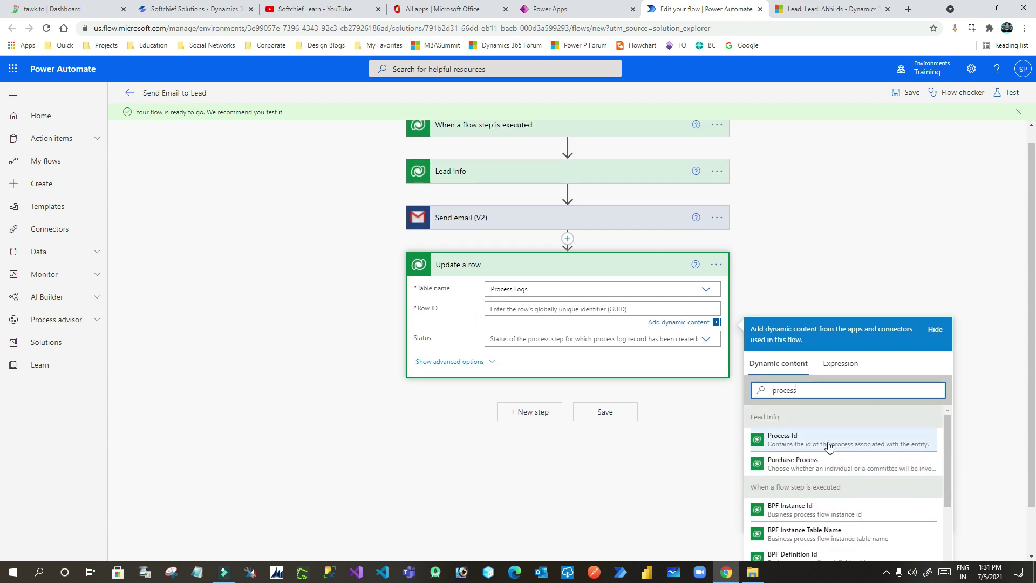
left_click(845, 440)
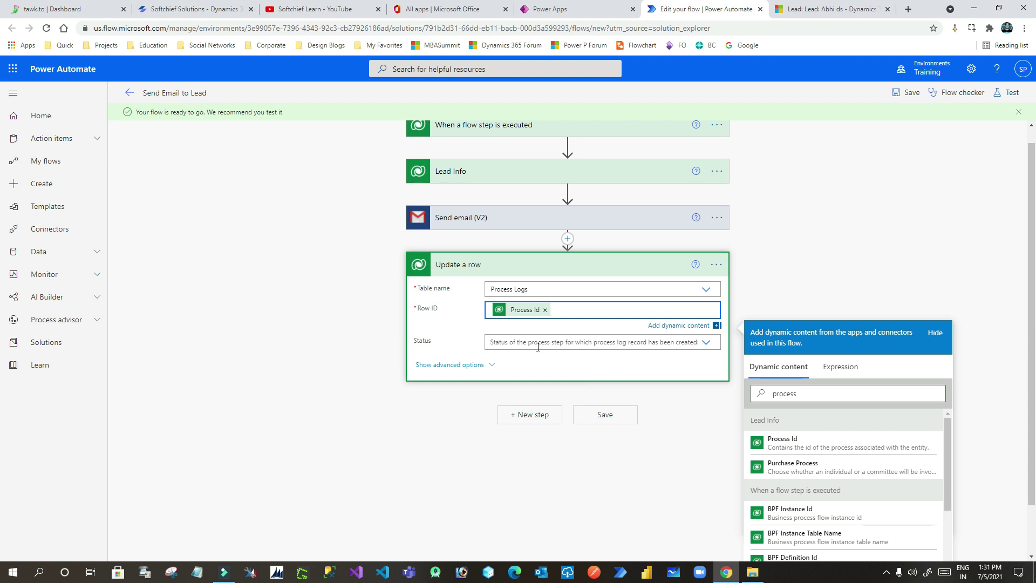
Step: Set the update's Status to Succeeded and save the flow
left_click(520, 342)
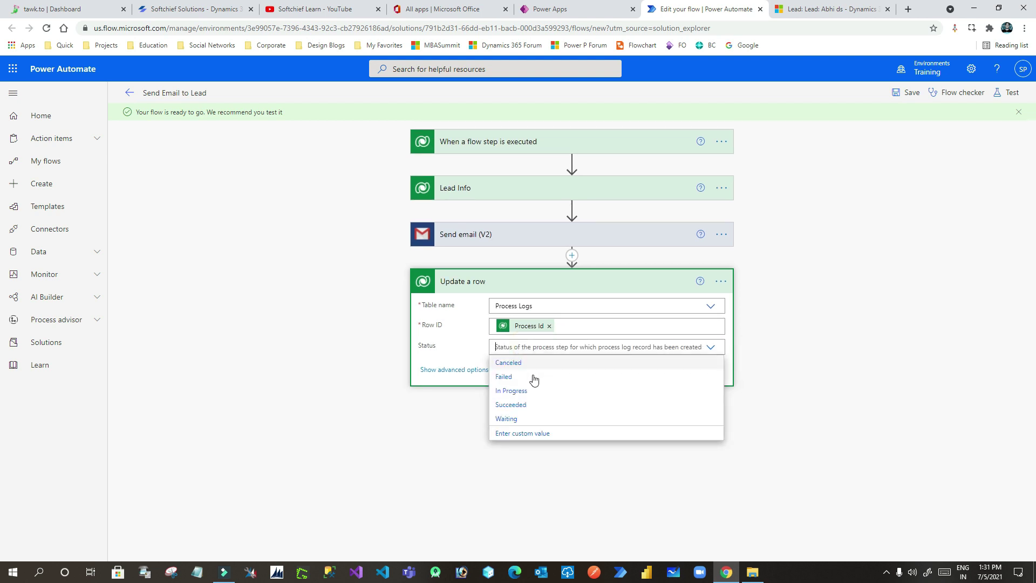
left_click(533, 406)
left_click(901, 94)
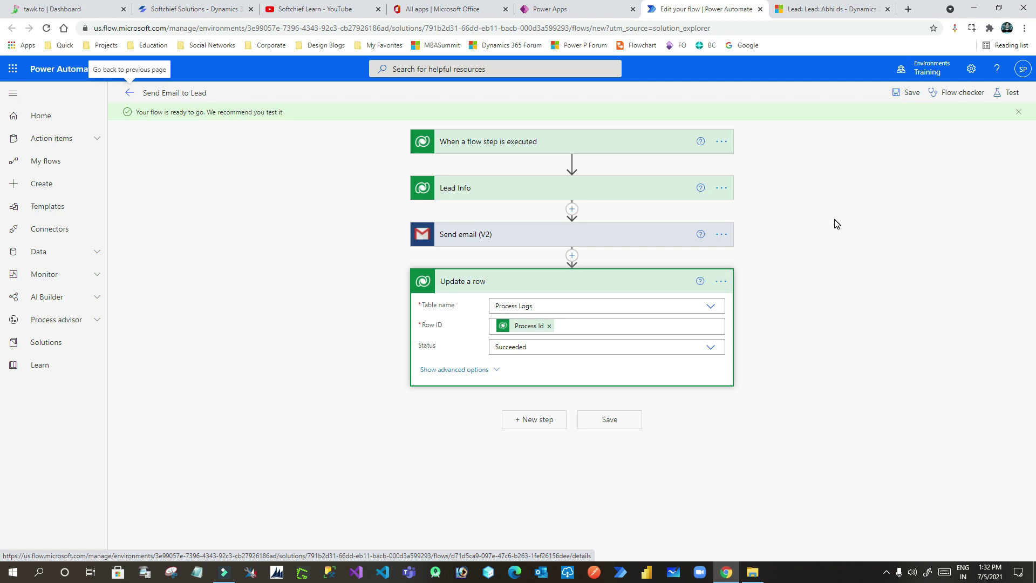
left_click(558, 9)
Step: Dismiss the cloud flow notice and choose Add existing > Process in the solution
left_click(590, 343)
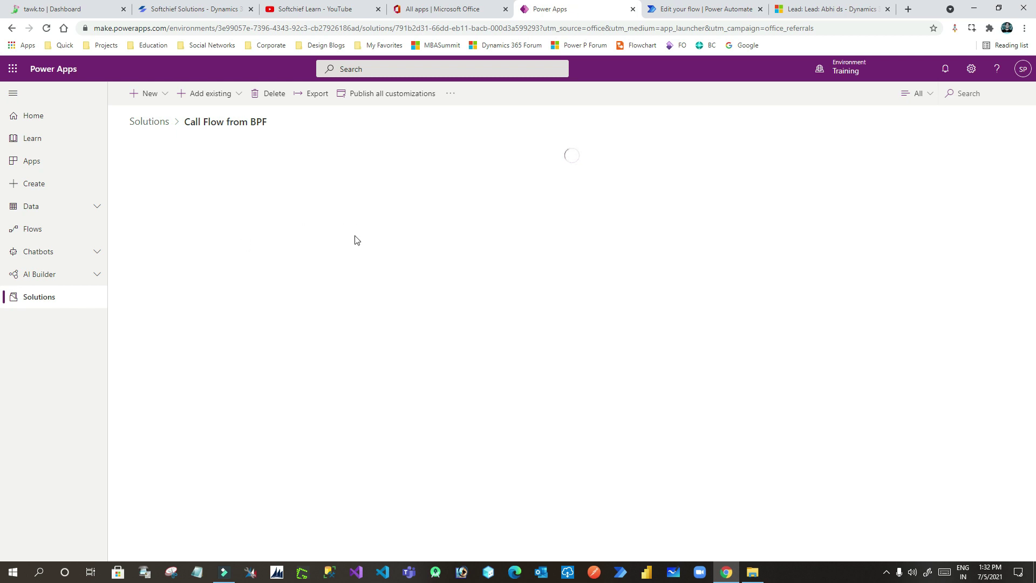
left_click(829, 9)
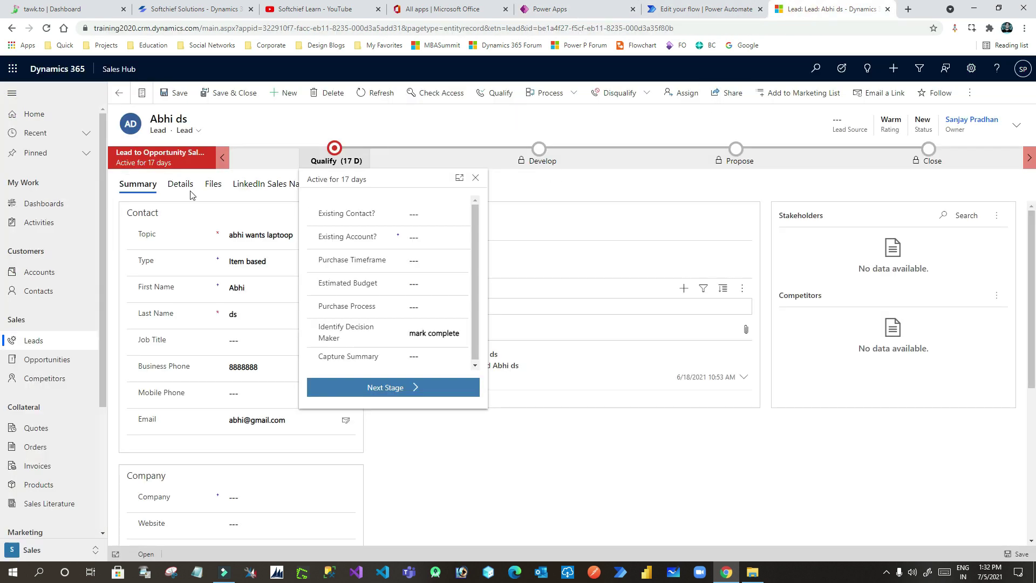
left_click(561, 9)
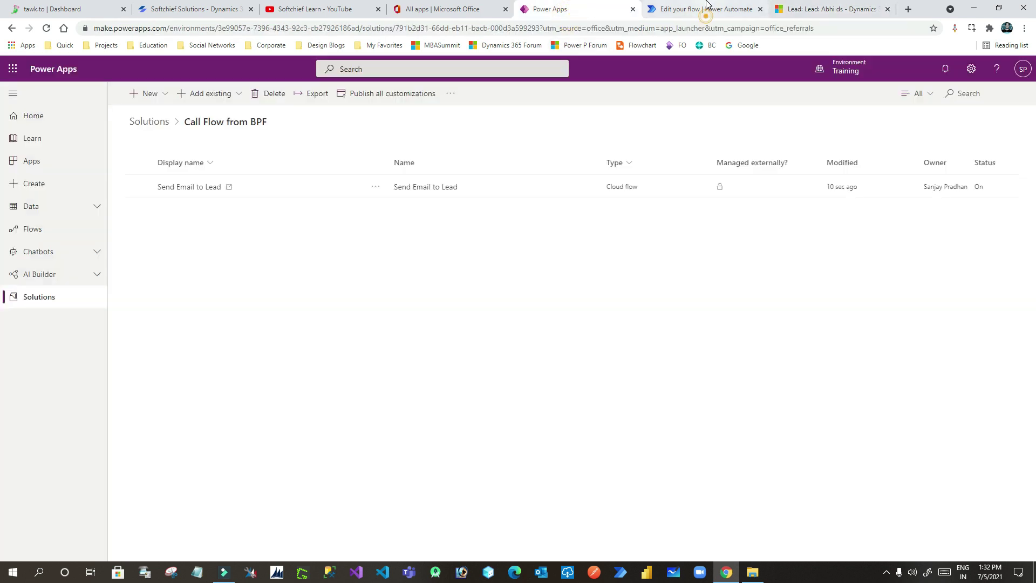
left_click(222, 94)
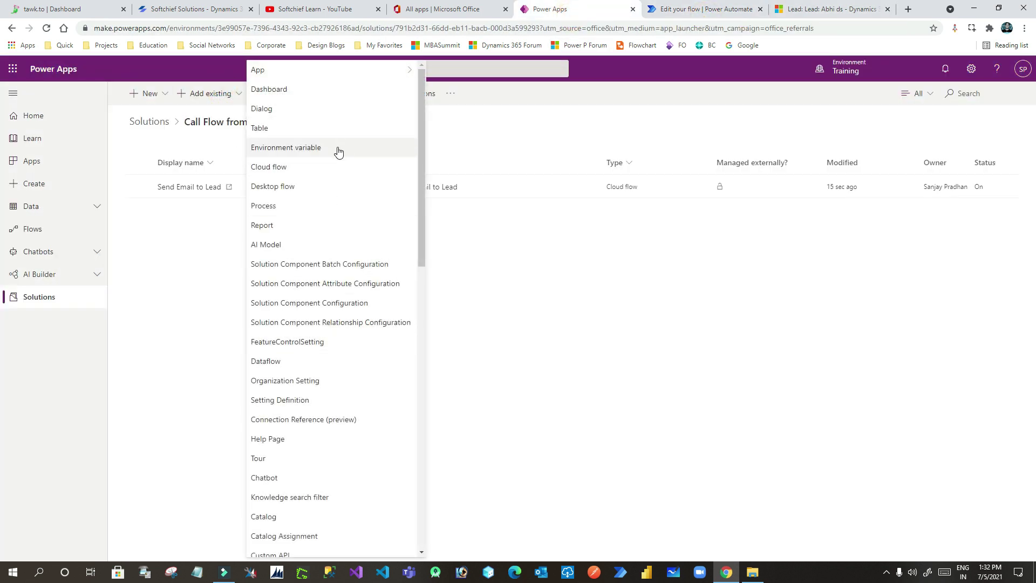
left_click(339, 207)
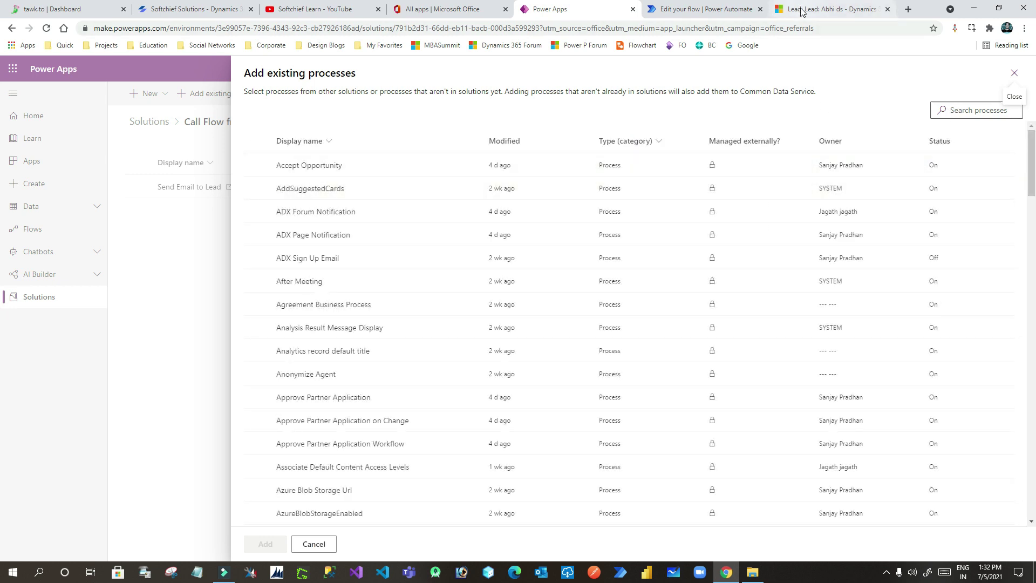
Step: Check the lead's business process name and search the existing processes list
left_click(826, 9)
left_click_drag(117, 155, 198, 156)
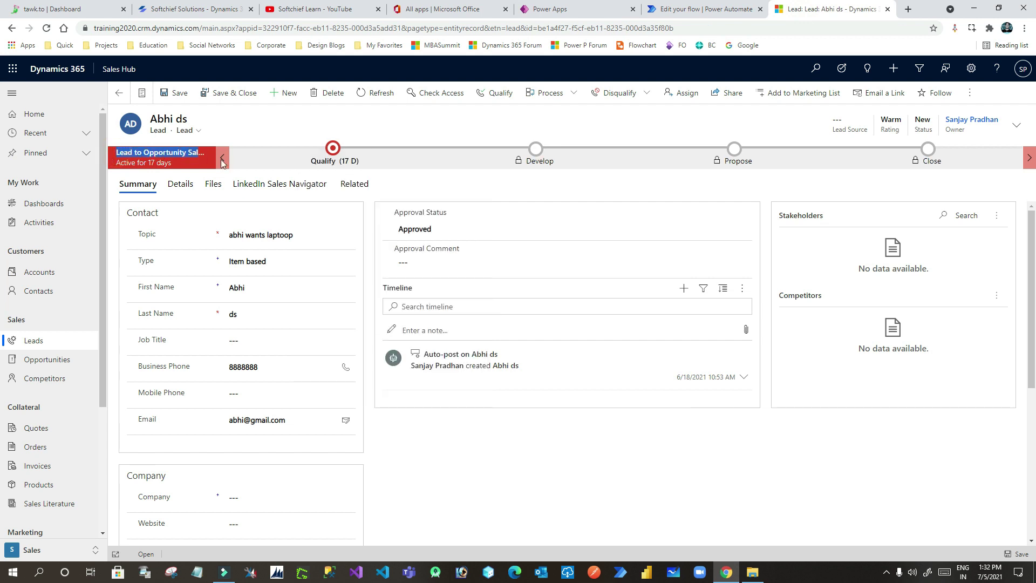
left_click(718, 11)
left_click(593, 9)
left_click(964, 110)
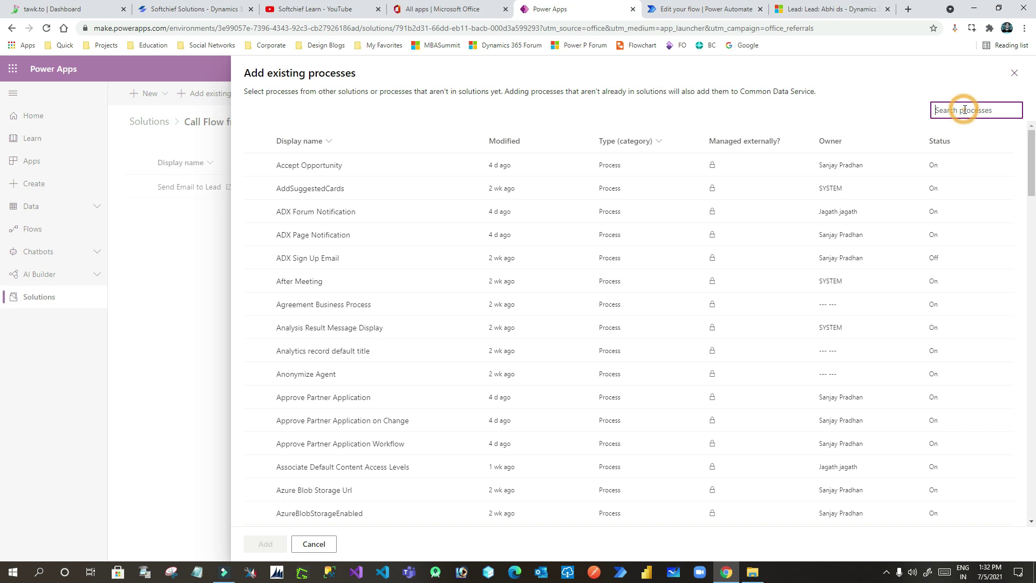
left_click(954, 110)
left_click(955, 110)
type("c")
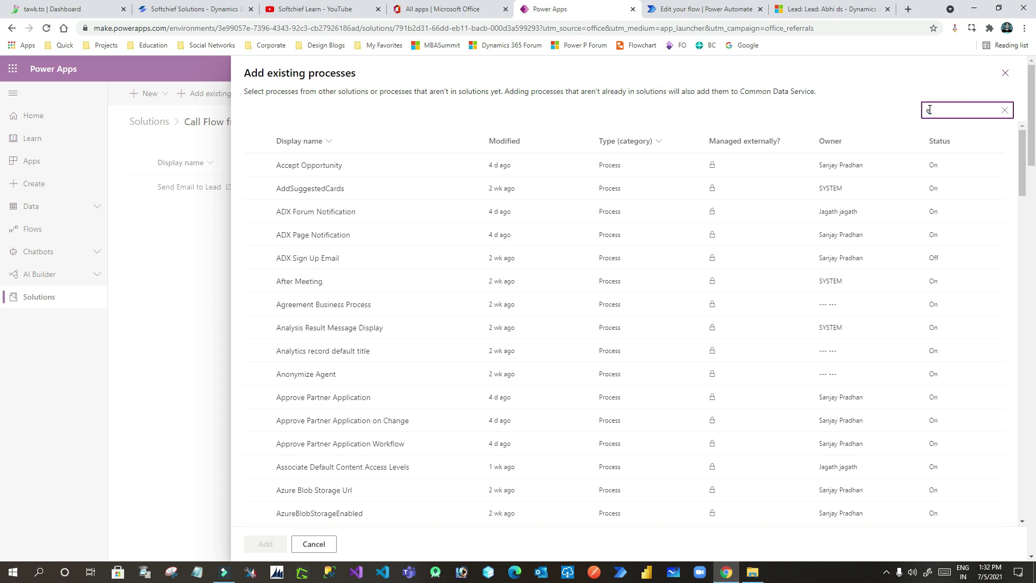
type("e")
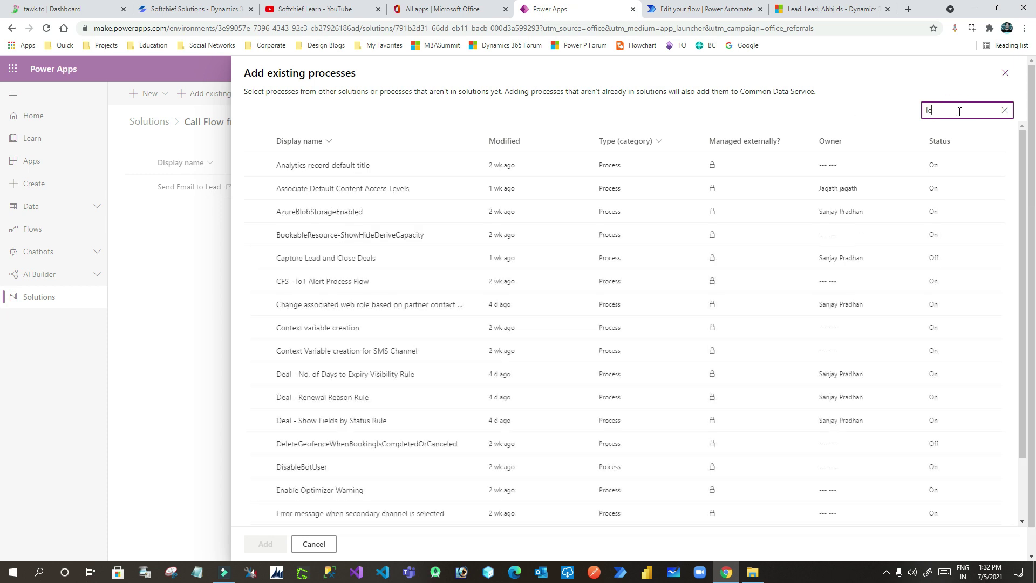
type("d")
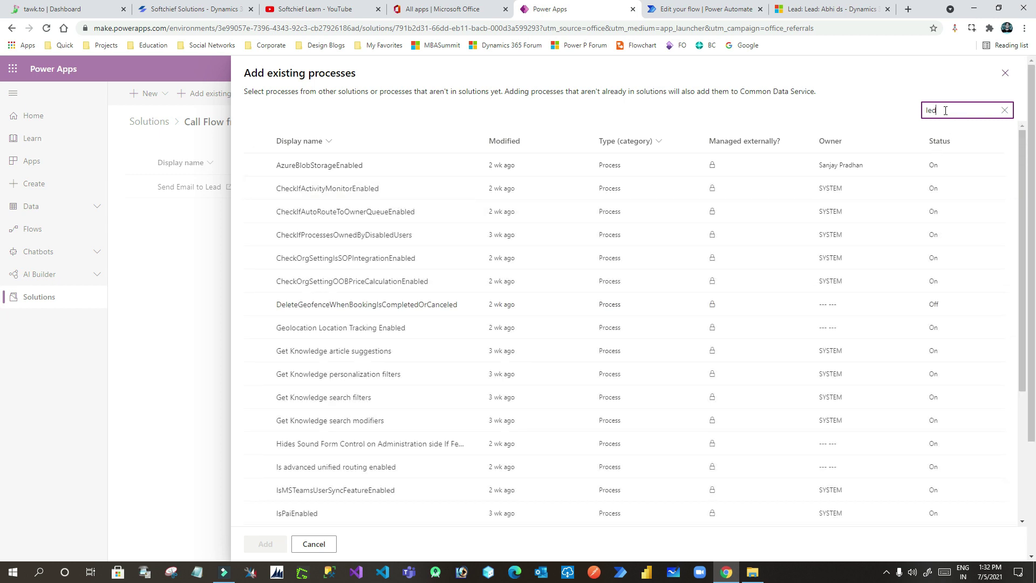
type("a")
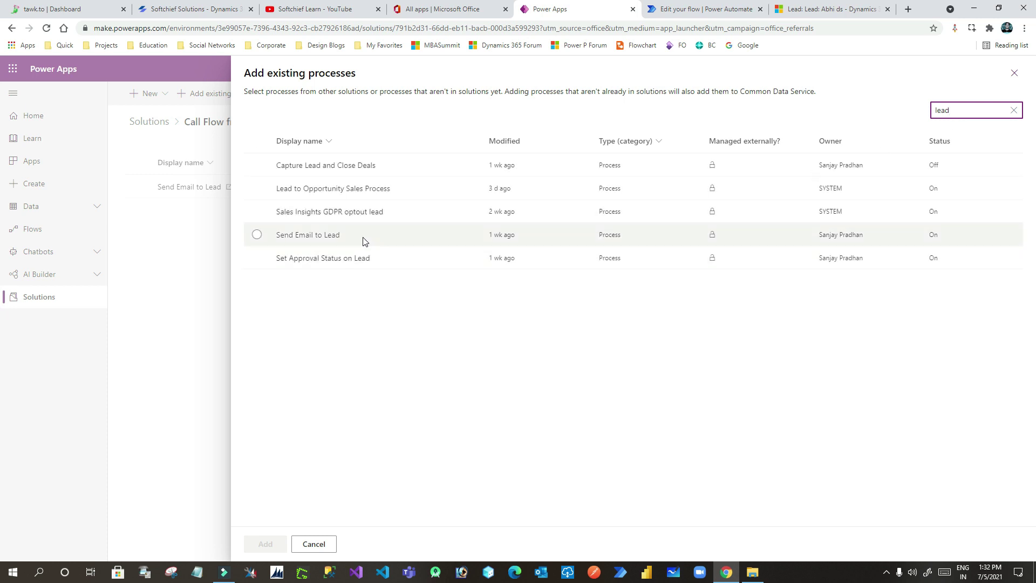
Step: Add Lead to Opportunity Sales Process to the solution and open it for editing
left_click(257, 188)
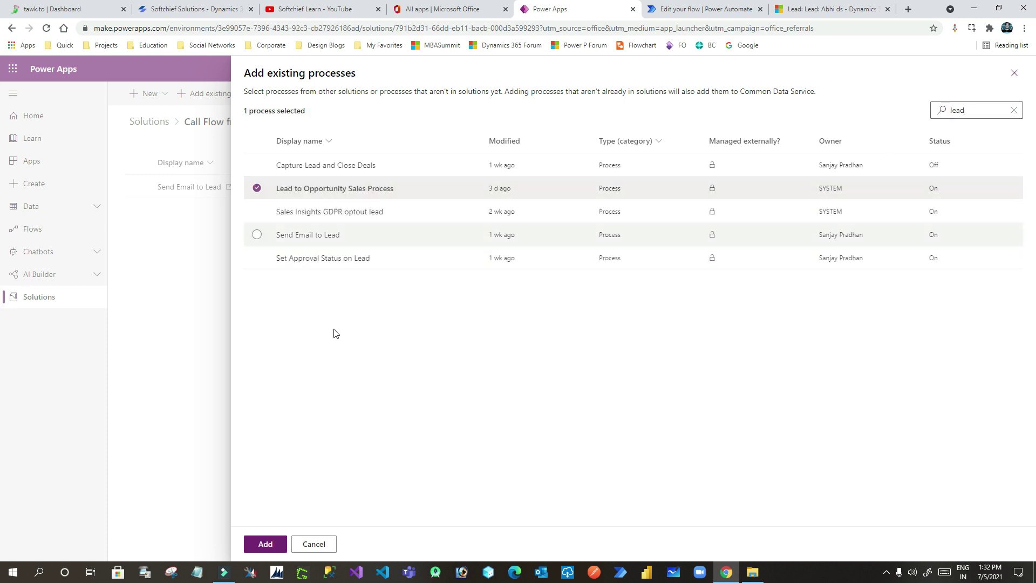
left_click(265, 543)
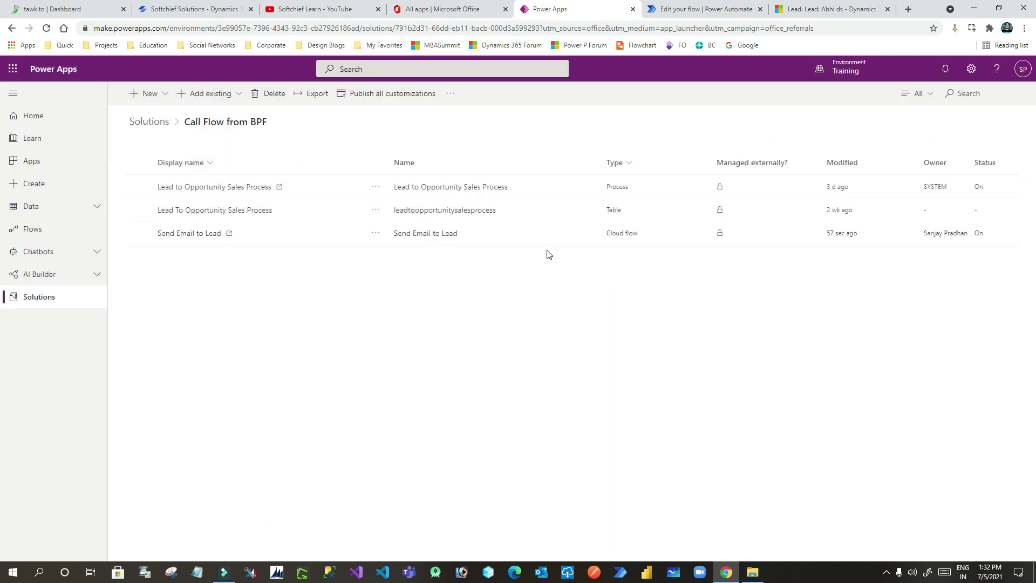
left_click(434, 190)
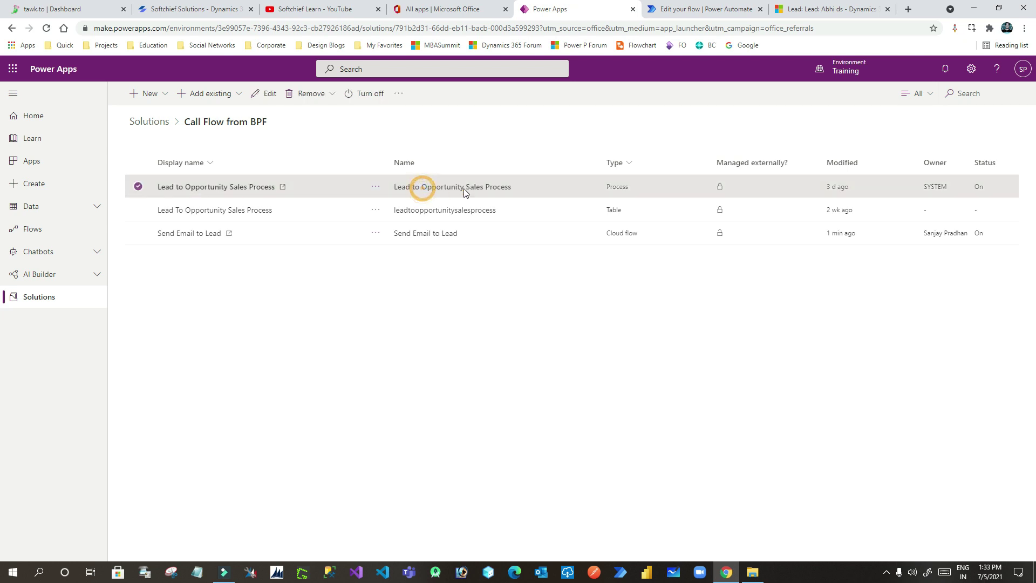
left_click(251, 188)
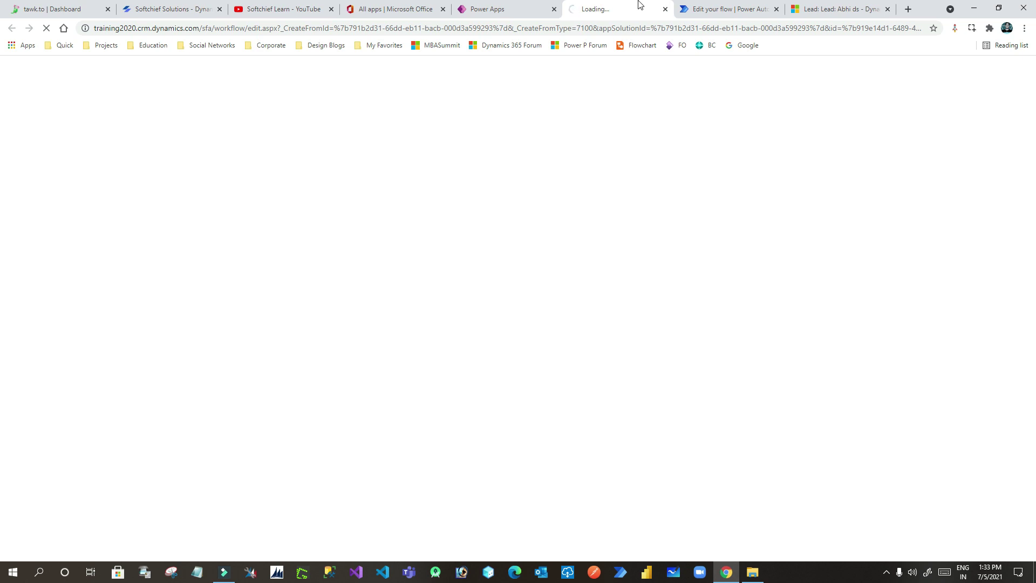
left_click(723, 10)
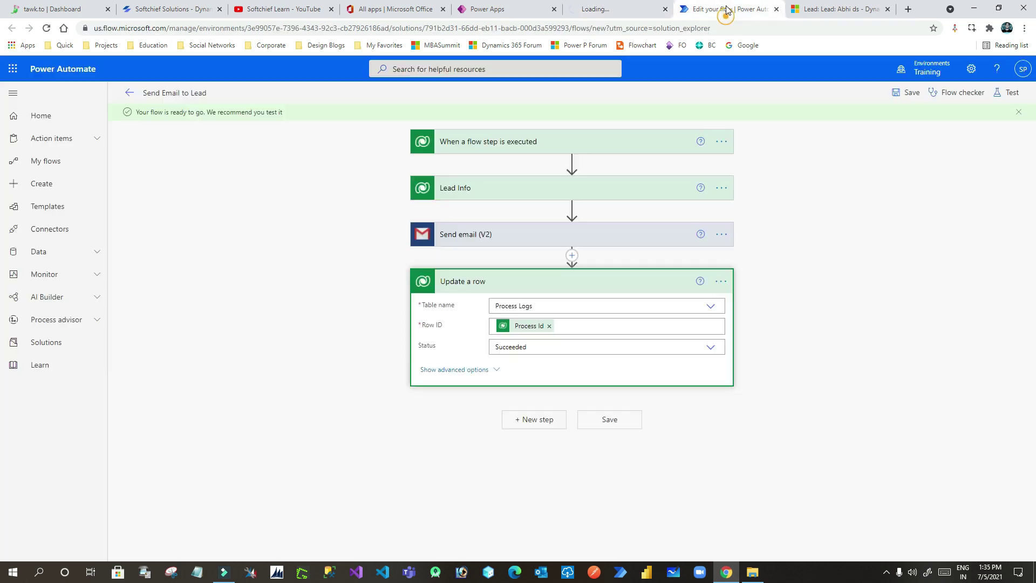
Step: Replace the Row ID's Process Id with the Flows Workflow Log Id dynamic value
left_click(695, 329)
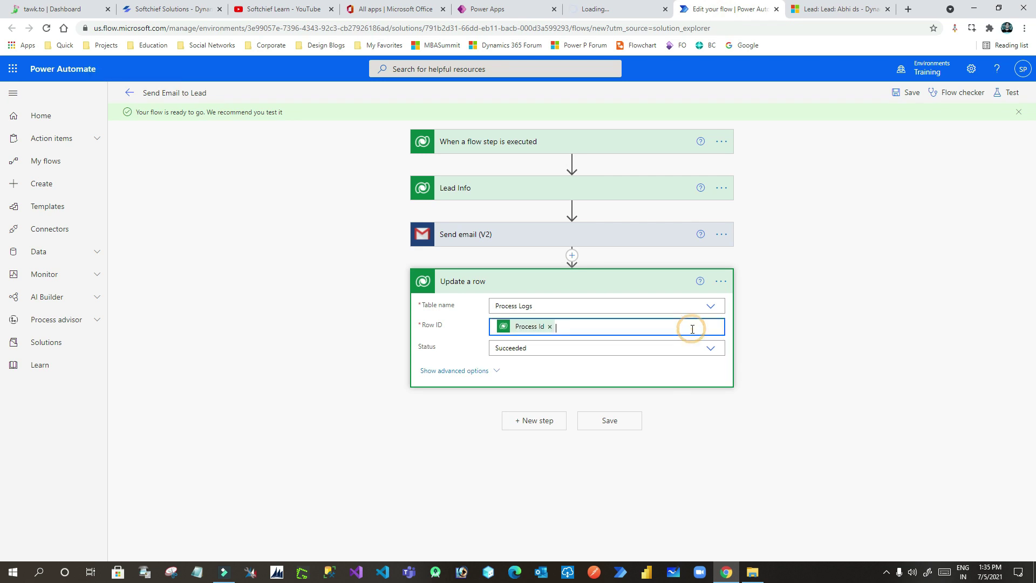
left_click(813, 414)
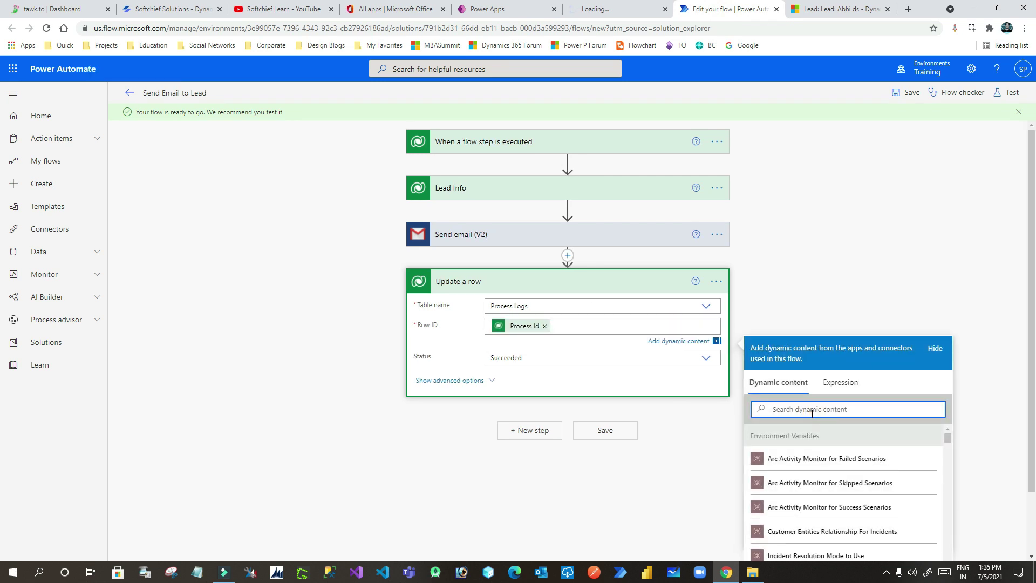
type("flow")
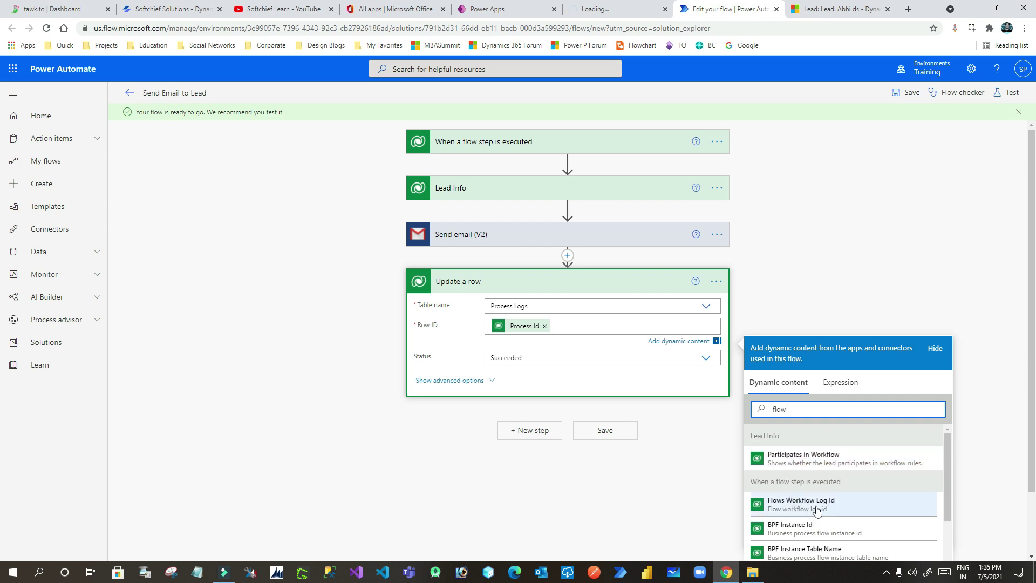
left_click(544, 327)
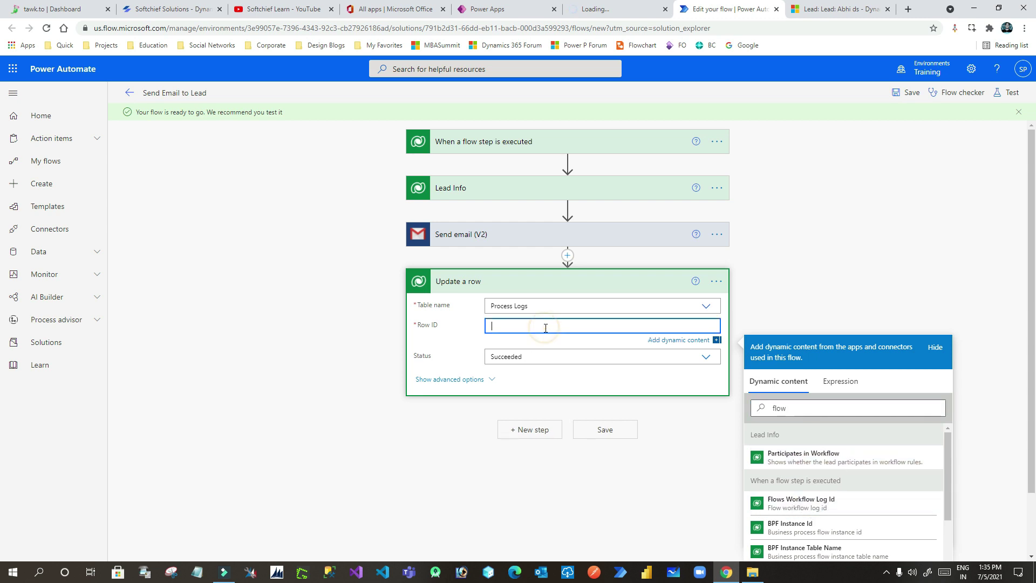
left_click(777, 501)
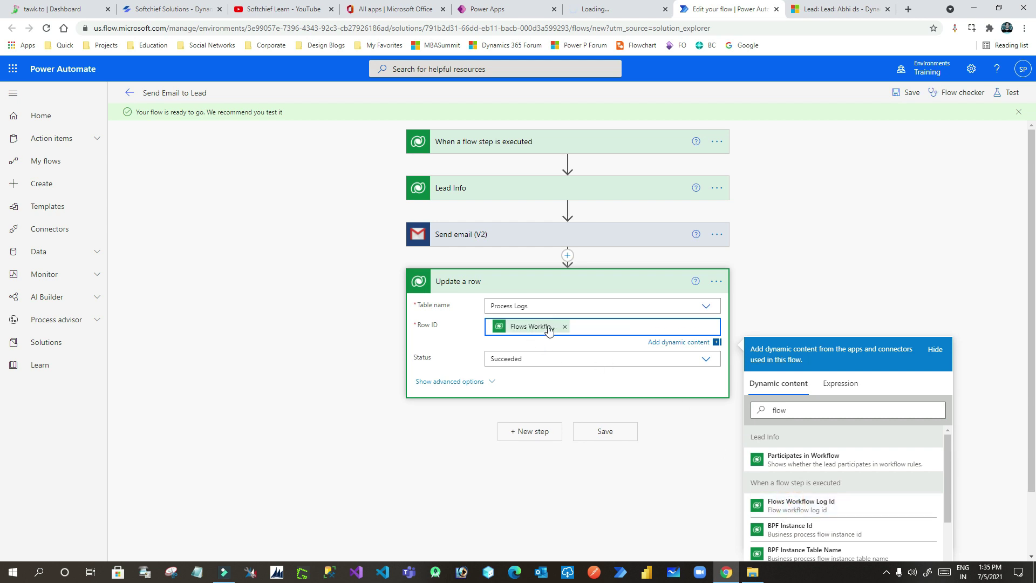
left_click(944, 354)
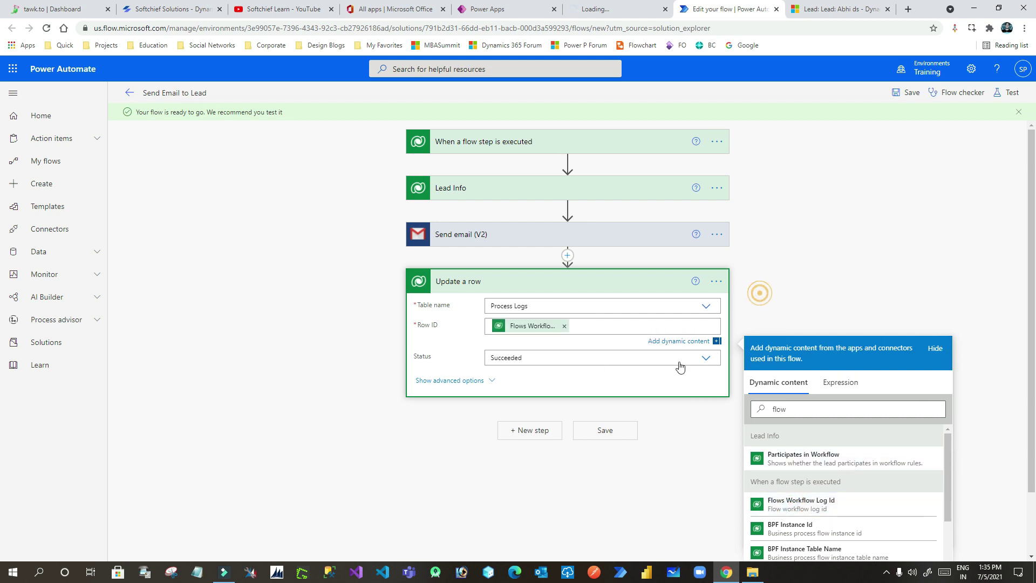
Step: Save the Send Email to Lead flow and dismiss the editing-a-process notice in Power Apps
left_click(909, 95)
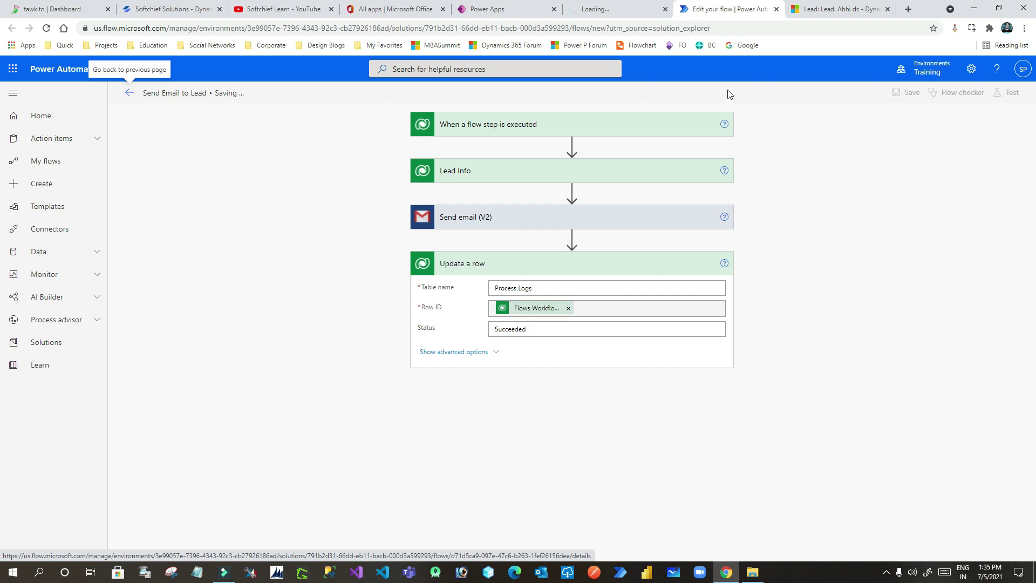
left_click(605, 11)
left_click(664, 9)
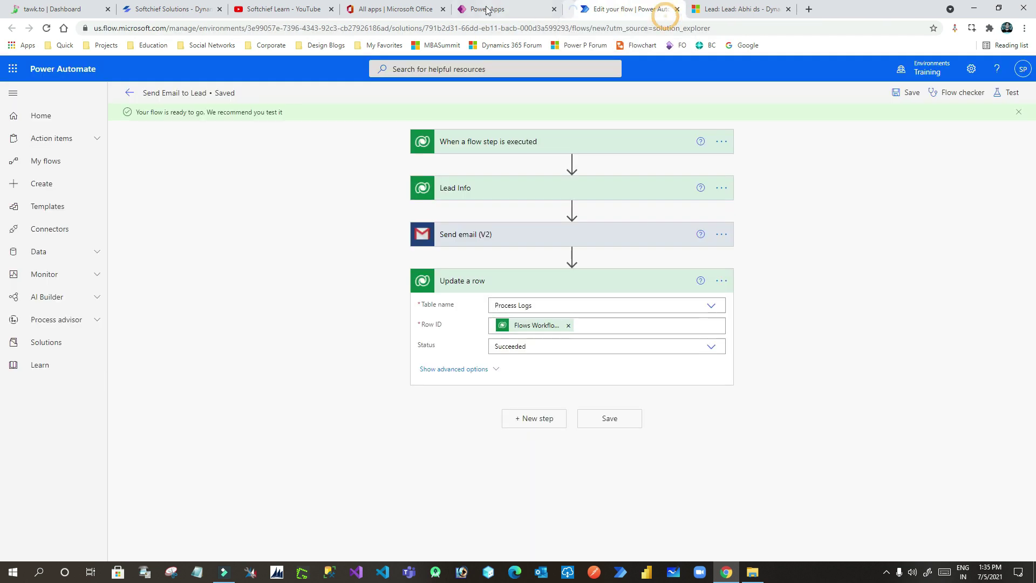
left_click(487, 11)
left_click(590, 346)
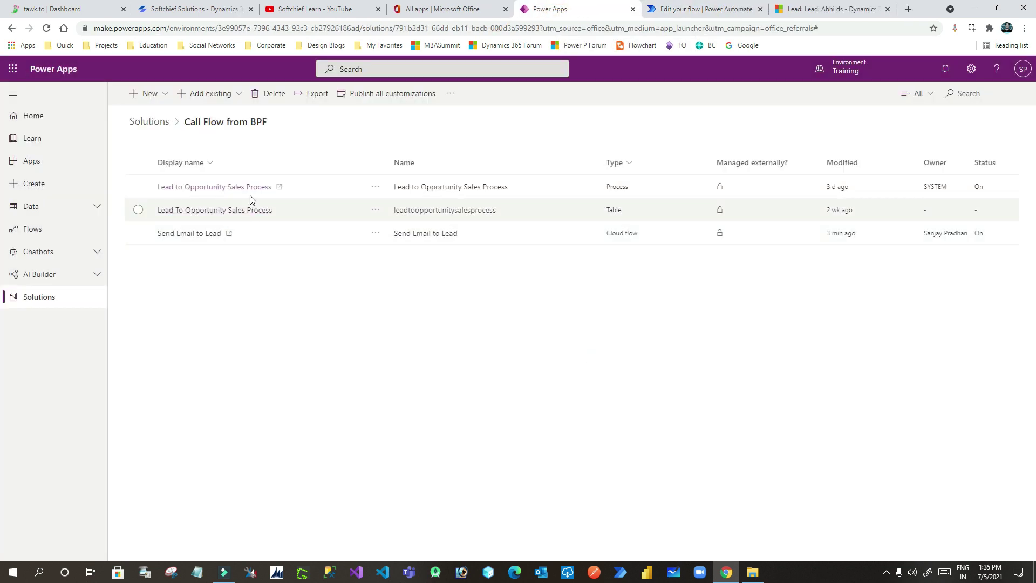
Step: Open the Lead to Opportunity Sales Process designer and expand the Lead Qualify stage's steps
left_click(248, 187)
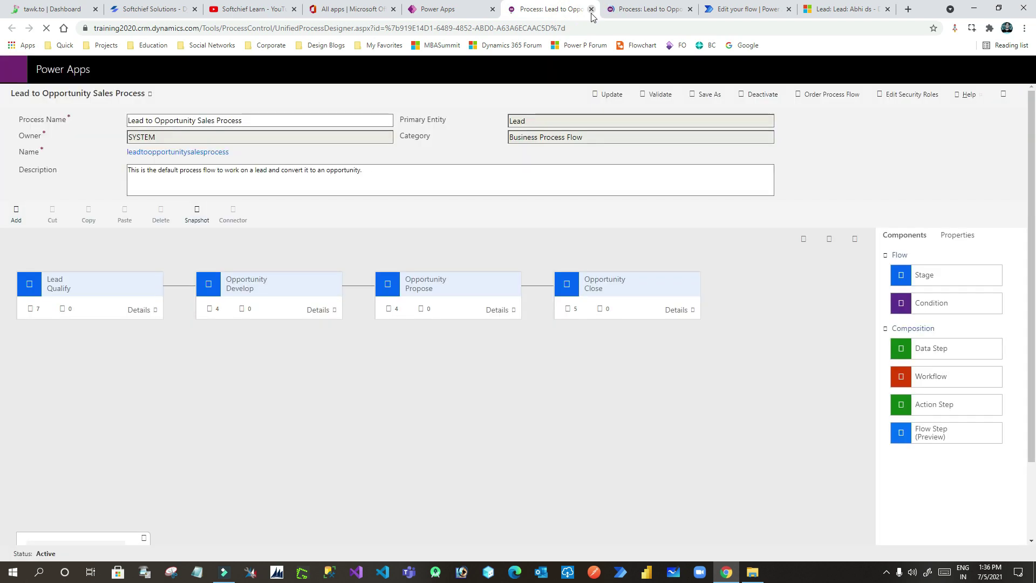
left_click(645, 12)
left_click(689, 9)
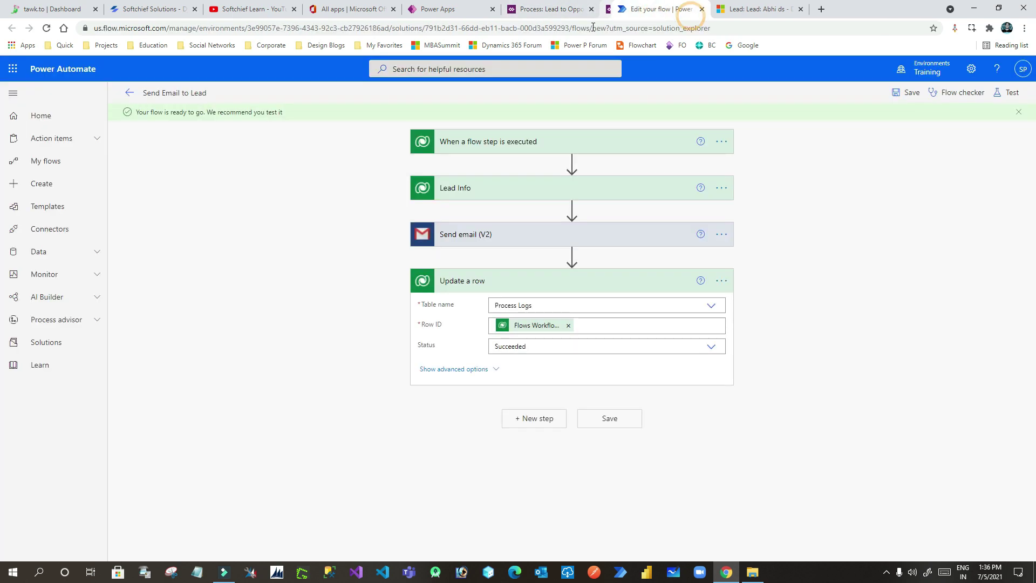
left_click(561, 11)
left_click(142, 216)
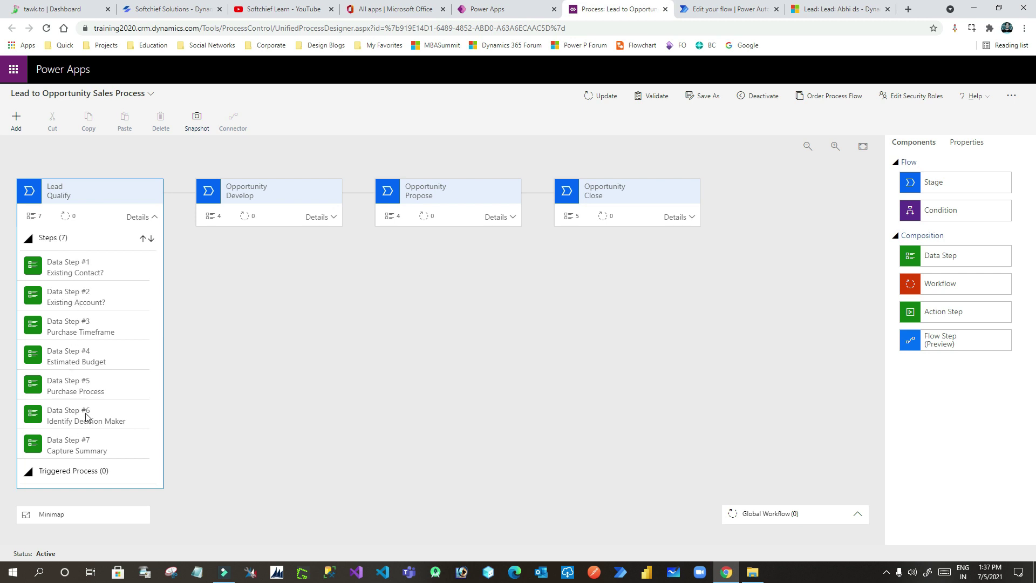
left_click(835, 5)
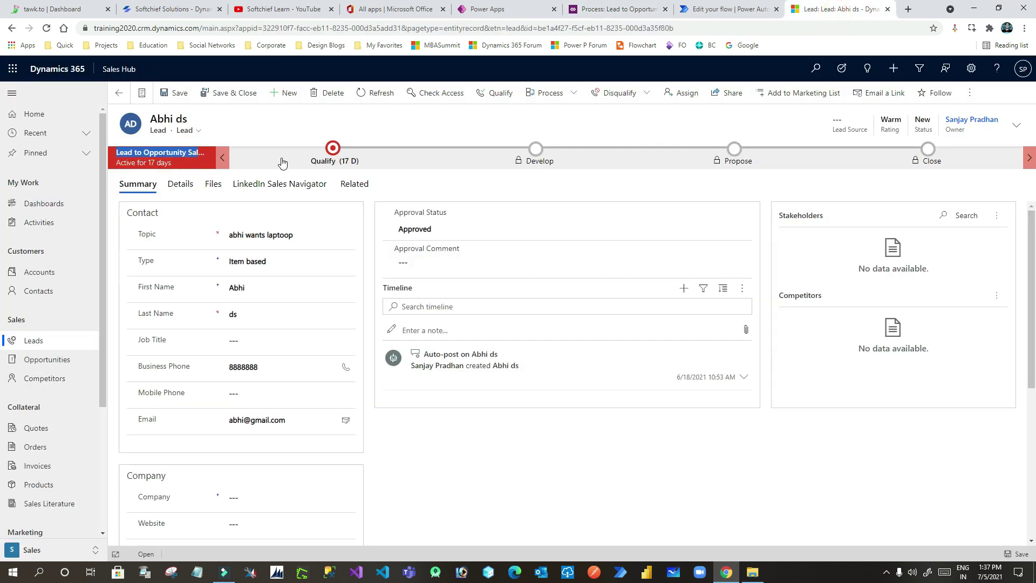
left_click(337, 151)
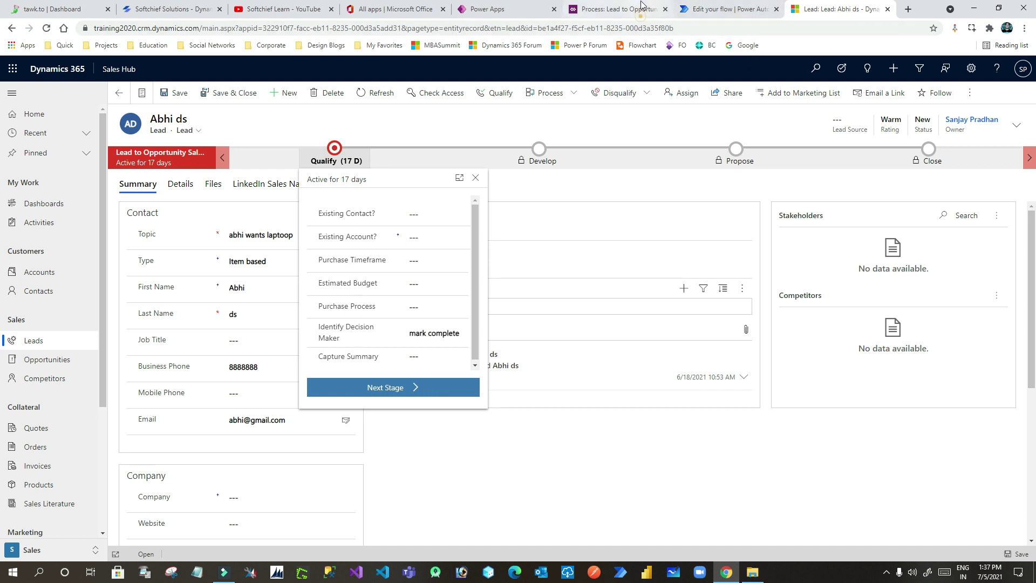
left_click(618, 9)
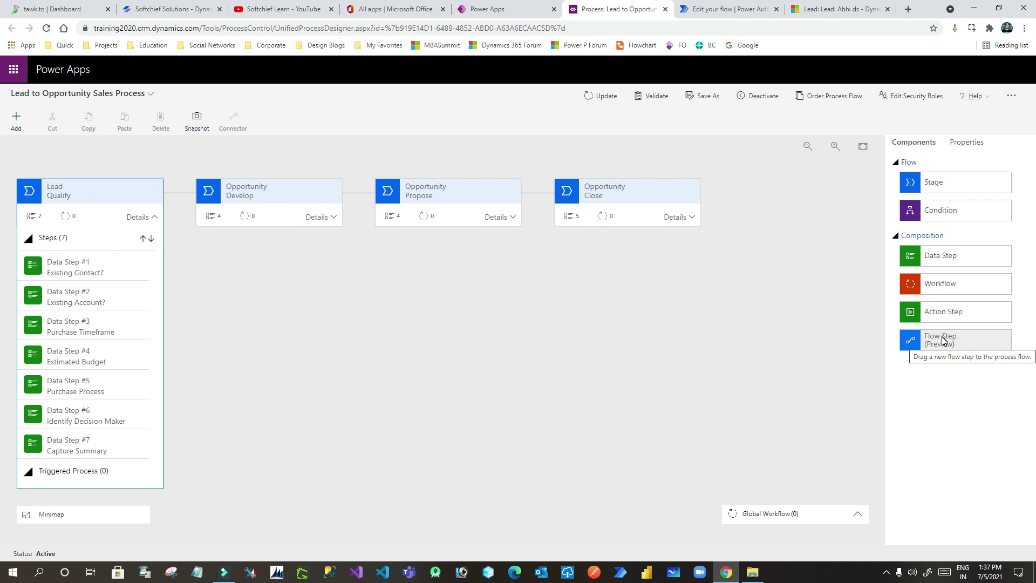
Step: Add a Flow Step into the Lead Qualify stage with display name 'Emailer Flow'
left_click_drag(942, 340, 60, 429)
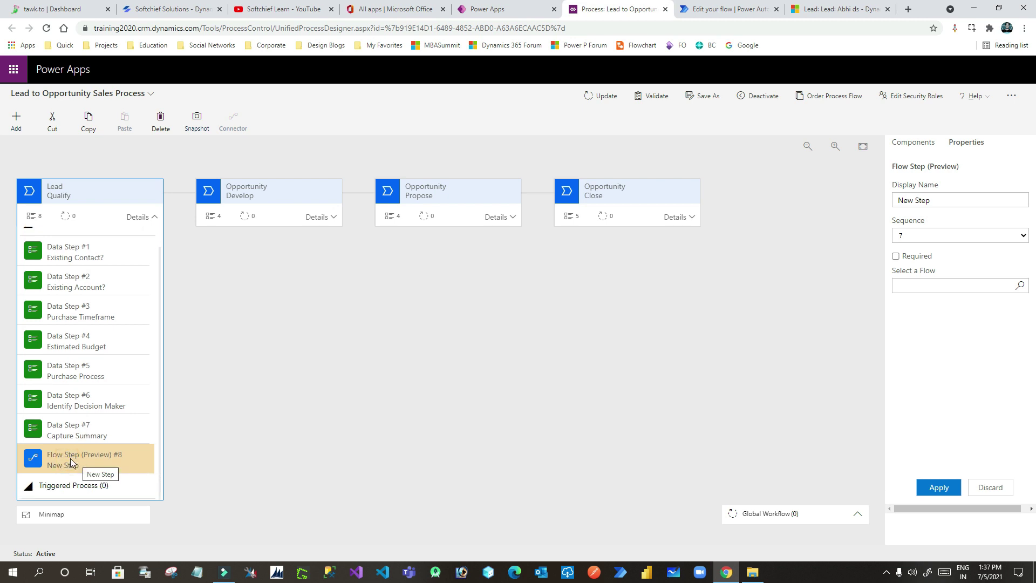
left_click(952, 199)
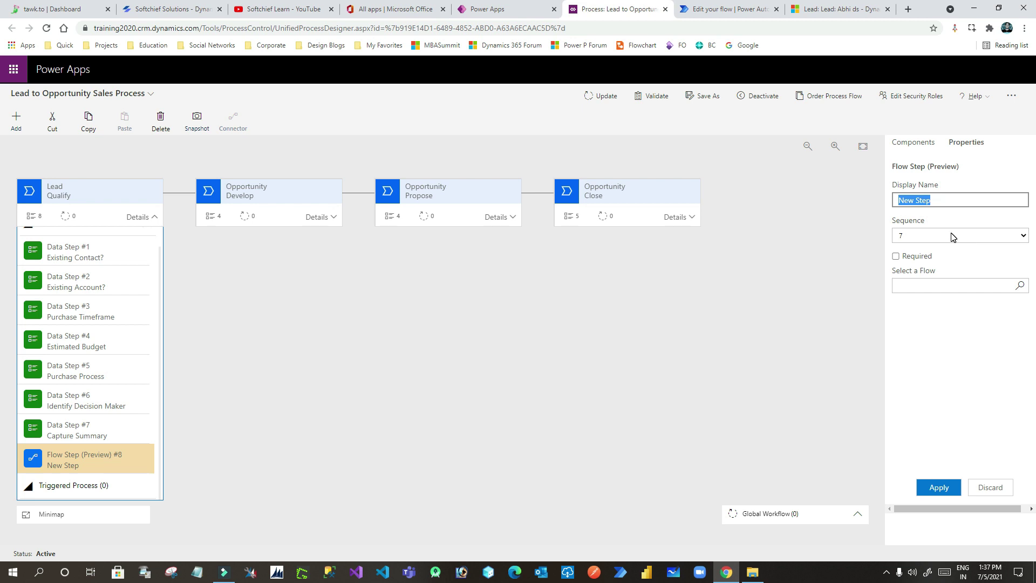
type("Emailer Flow")
left_click(981, 326)
Step: Link the Emailer Flow step to Send Email to Lead via Look Up More Records and apply
left_click(984, 287)
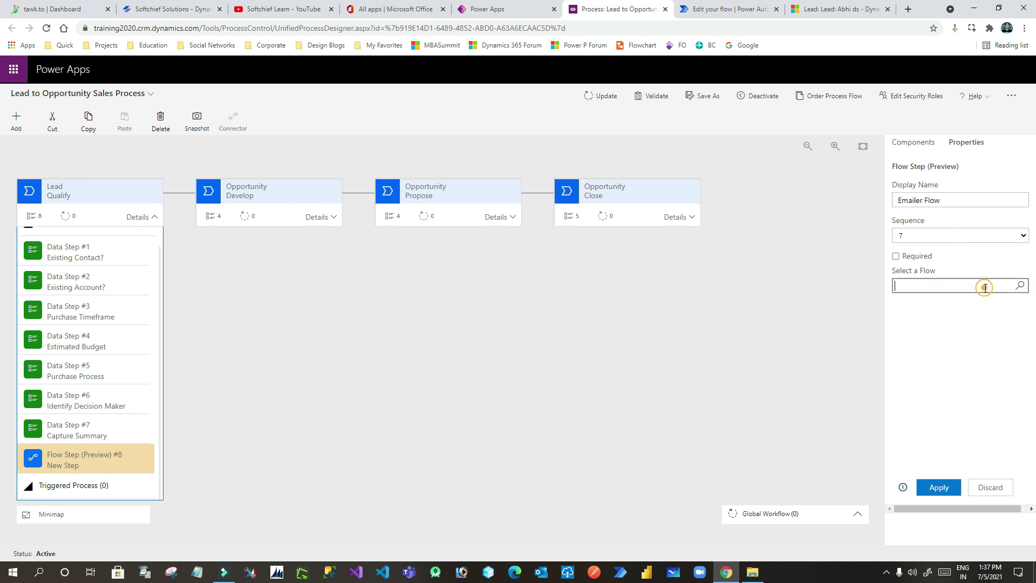
left_click(1021, 286)
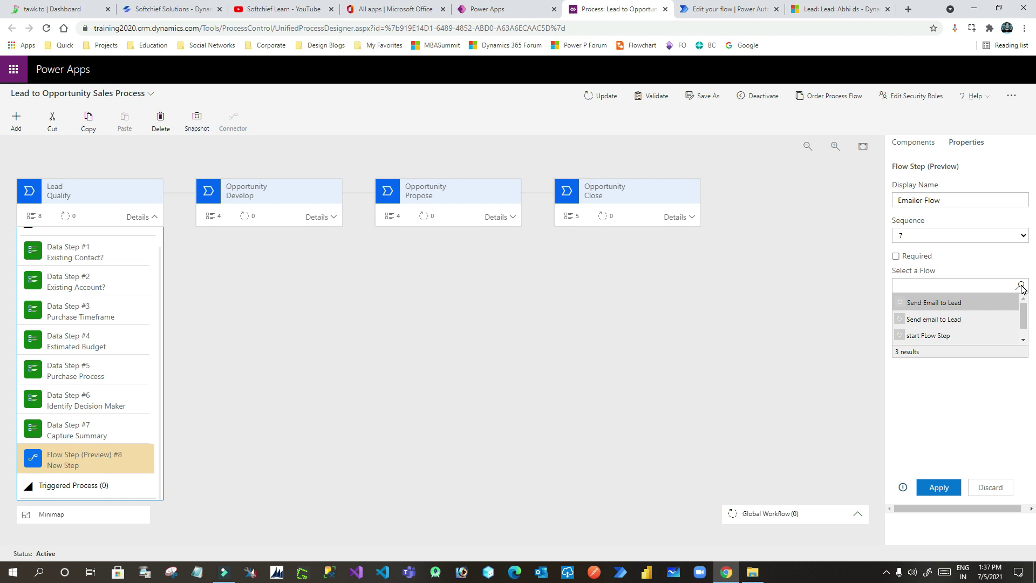
scroll(1025, 315, "down", 1)
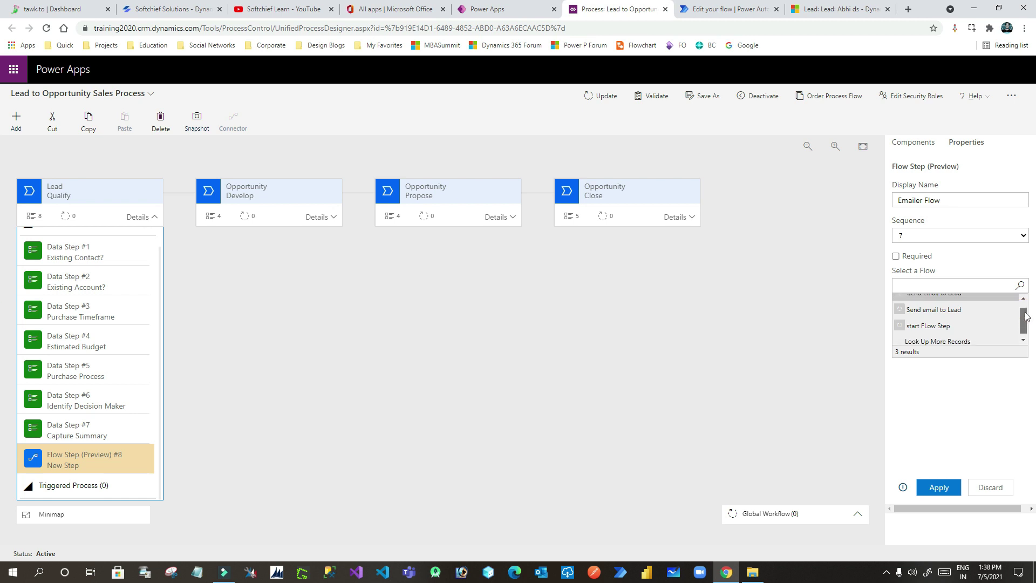
scroll(990, 314, "up", 1)
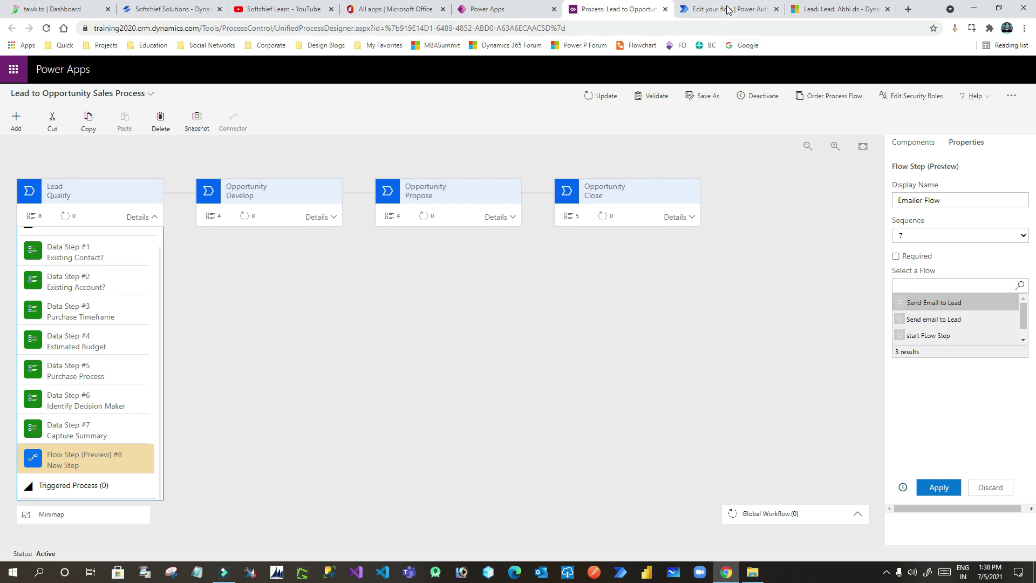
scroll(919, 330, "down", 1)
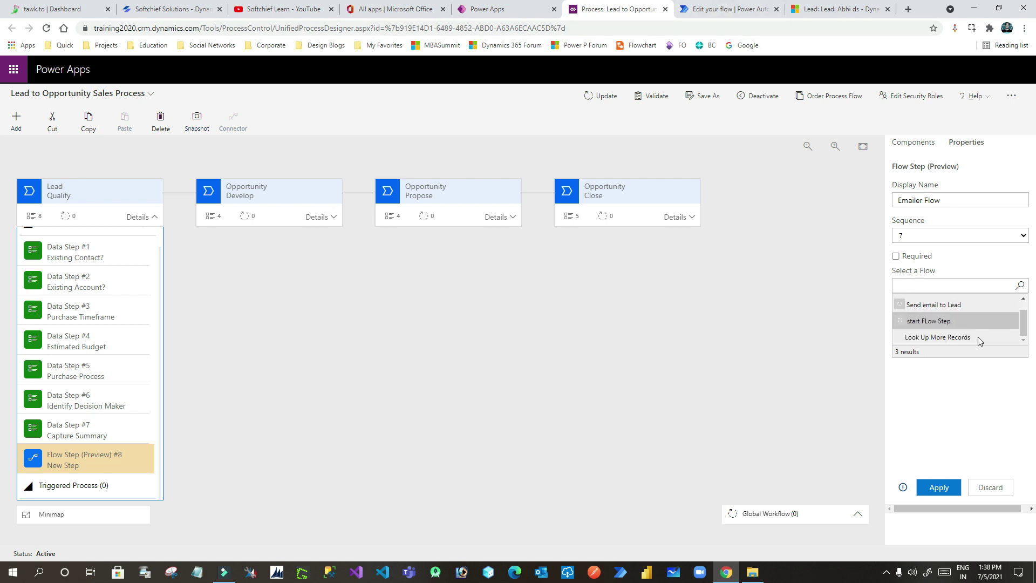
left_click(720, 9)
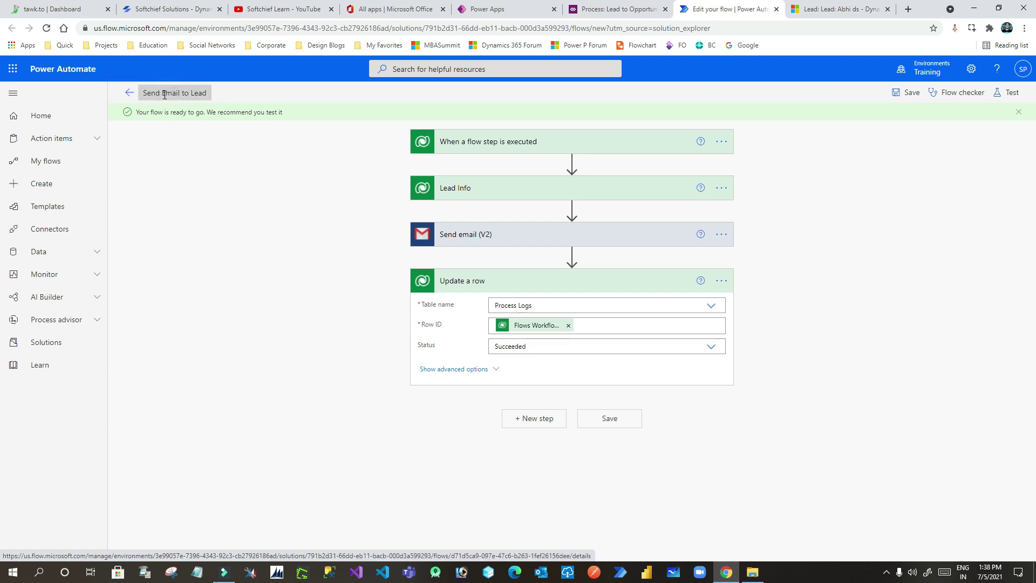
left_click(588, 13)
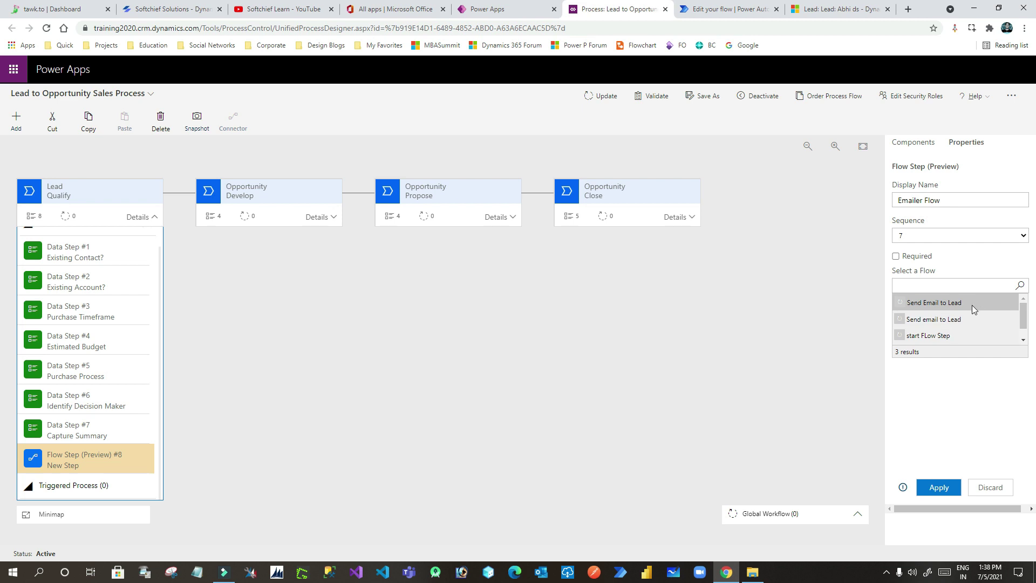
scroll(960, 313, "down", 1)
scroll(958, 309, "up", 1)
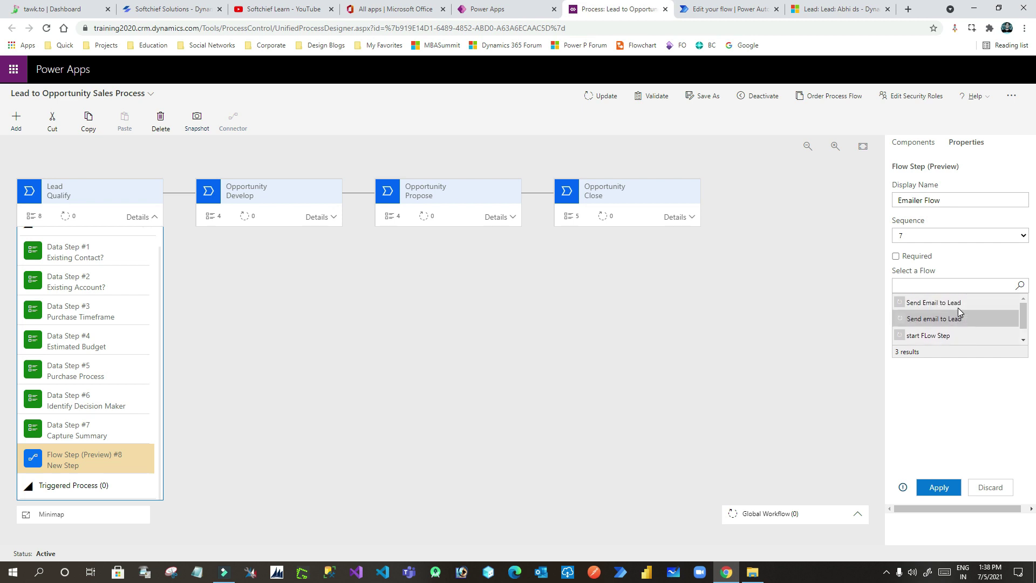
scroll(922, 337, "down", 1)
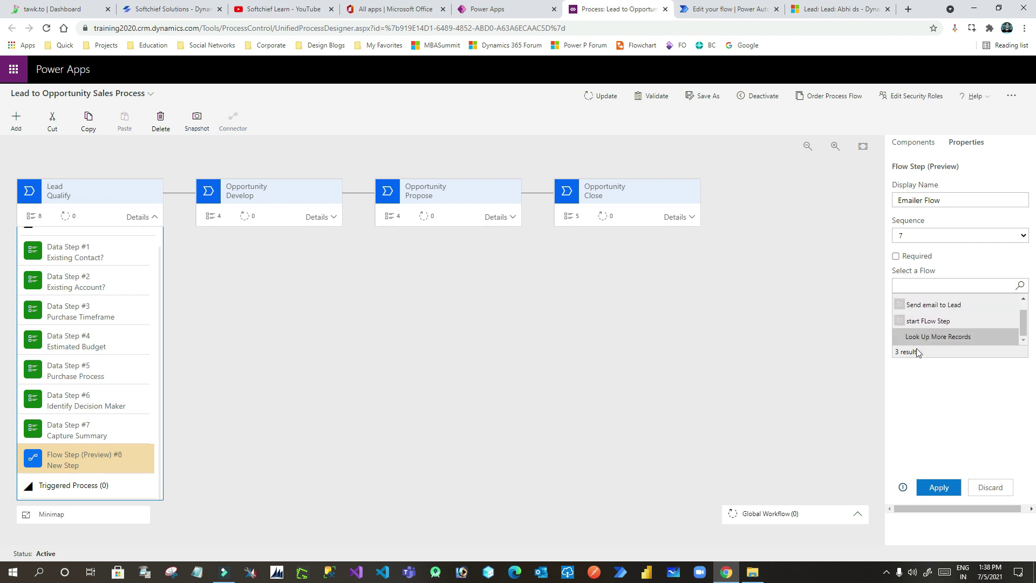
left_click(939, 337)
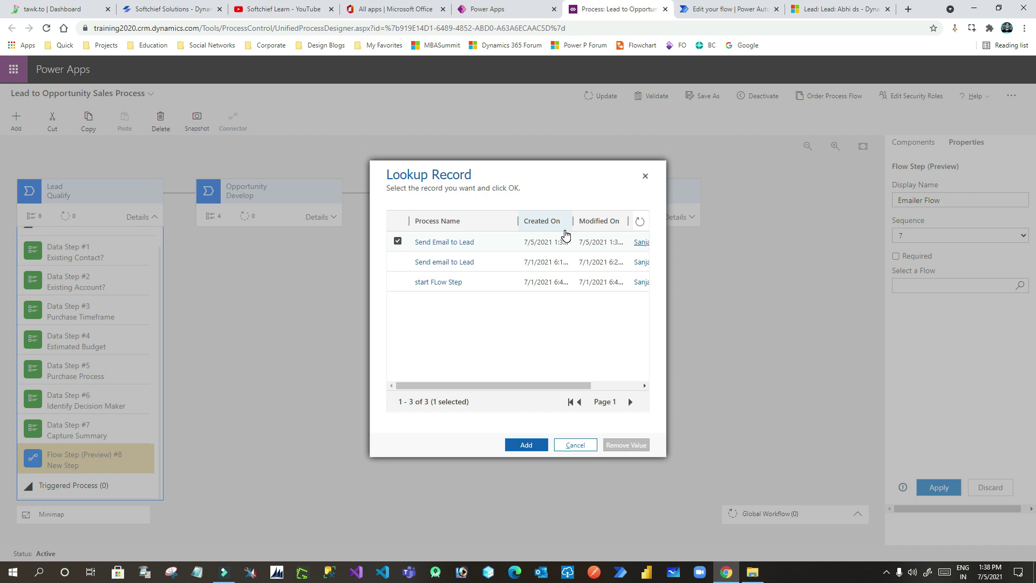
left_click_drag(551, 385, 541, 298)
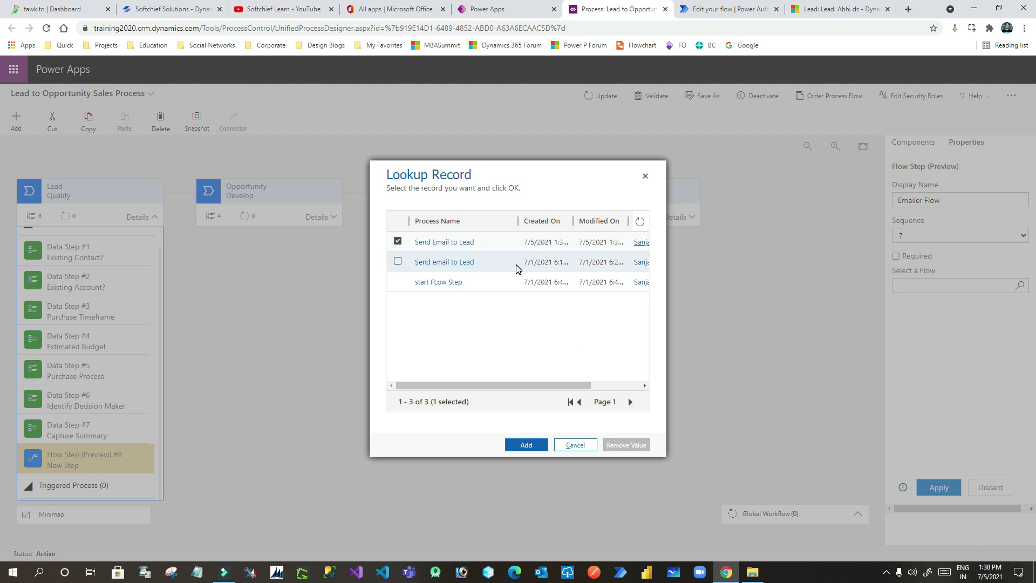
left_click(536, 450)
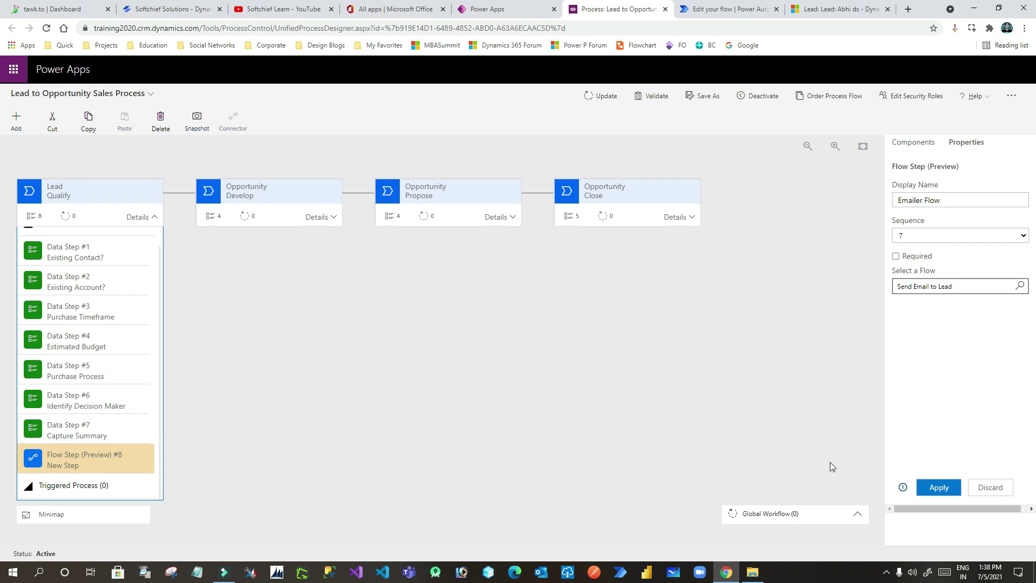
left_click(937, 486)
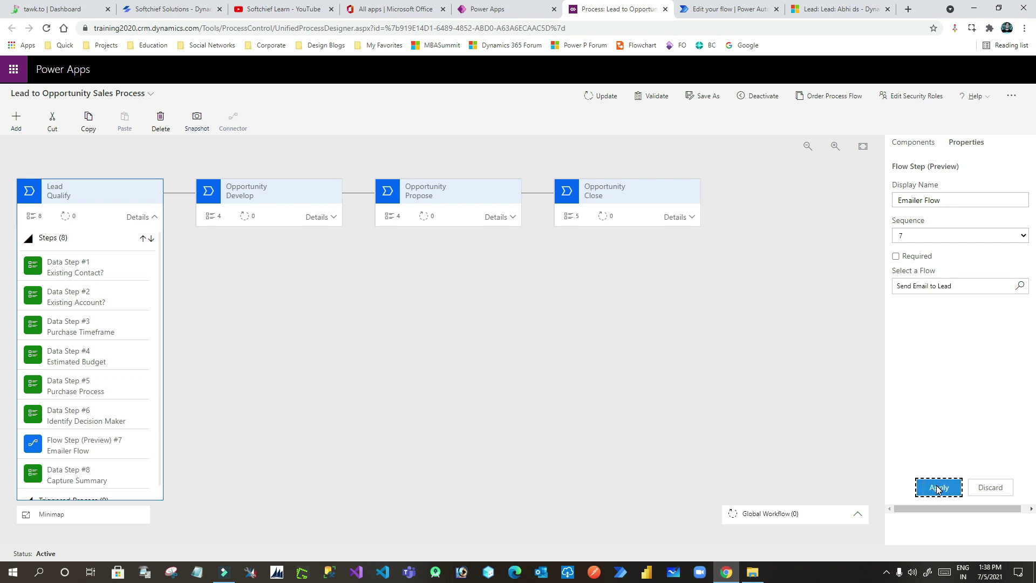
Step: Save and validate the Lead to Opportunity process changes, then return to the lead record
left_click(604, 97)
left_click(604, 97)
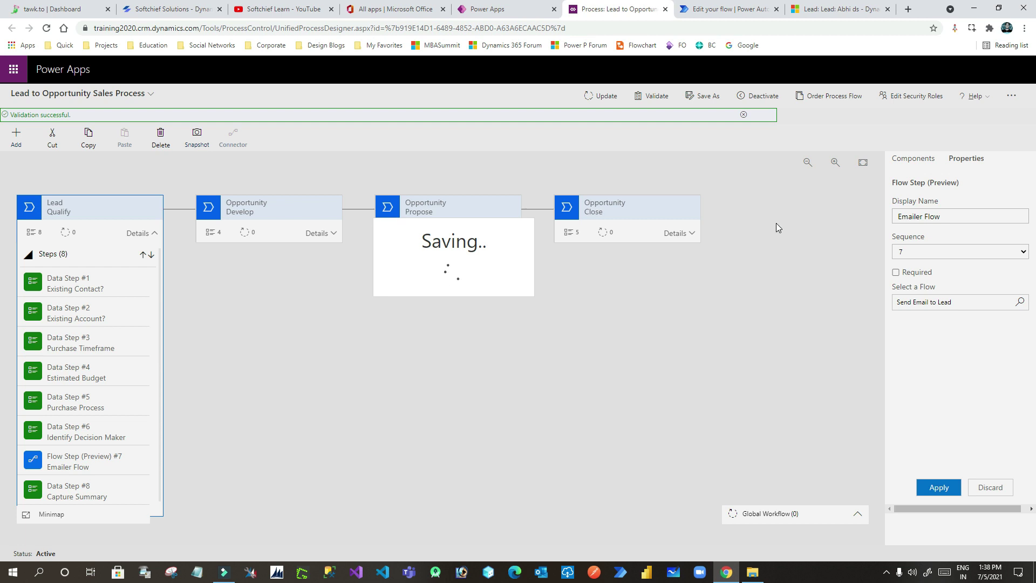
left_click(816, 16)
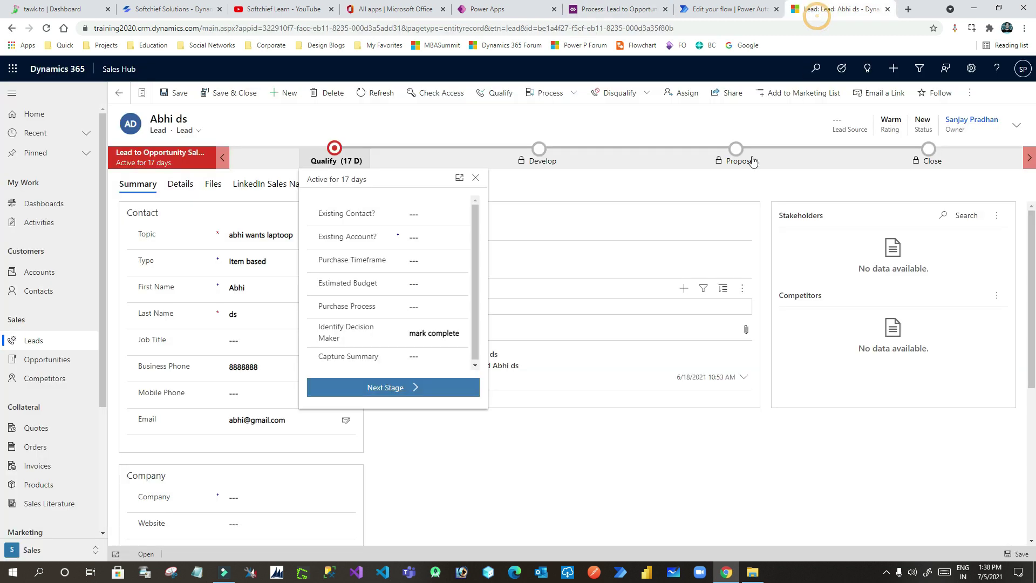
left_click(625, 14)
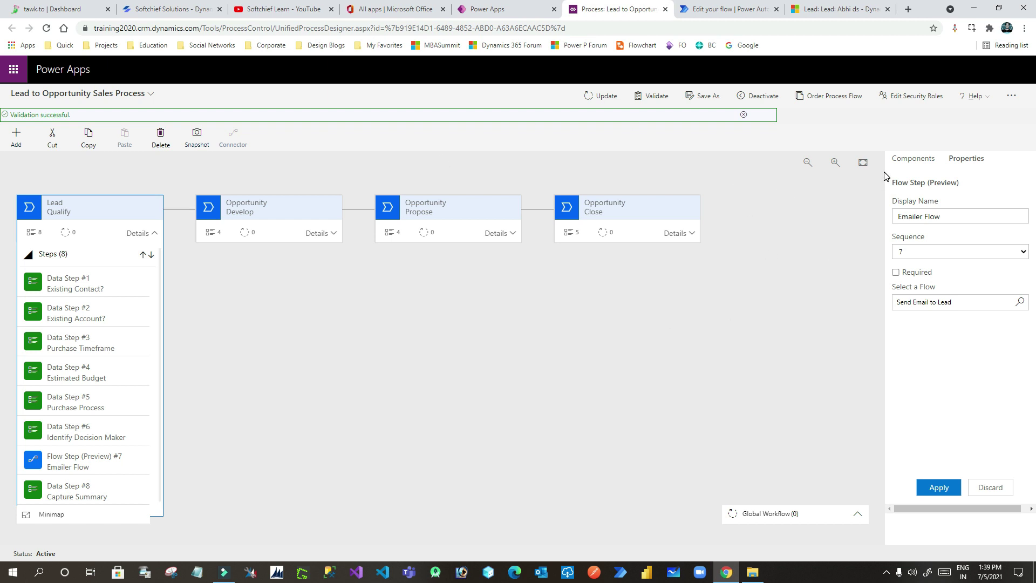
left_click(747, 9)
left_click(826, 9)
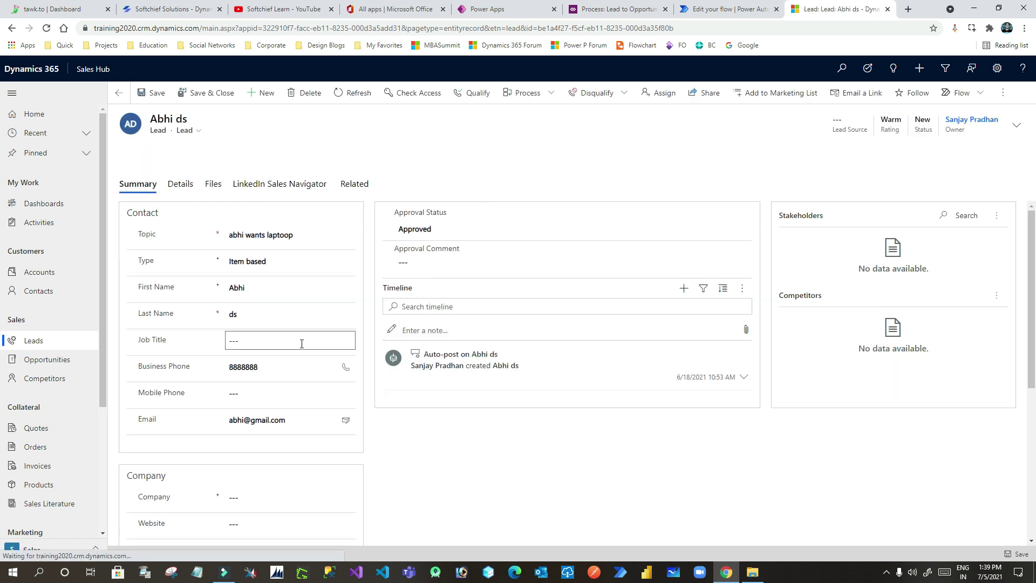
Step: Change the lead's email to a new Gmail address, save past the duplicate warning, and open Qualify
left_click(280, 420)
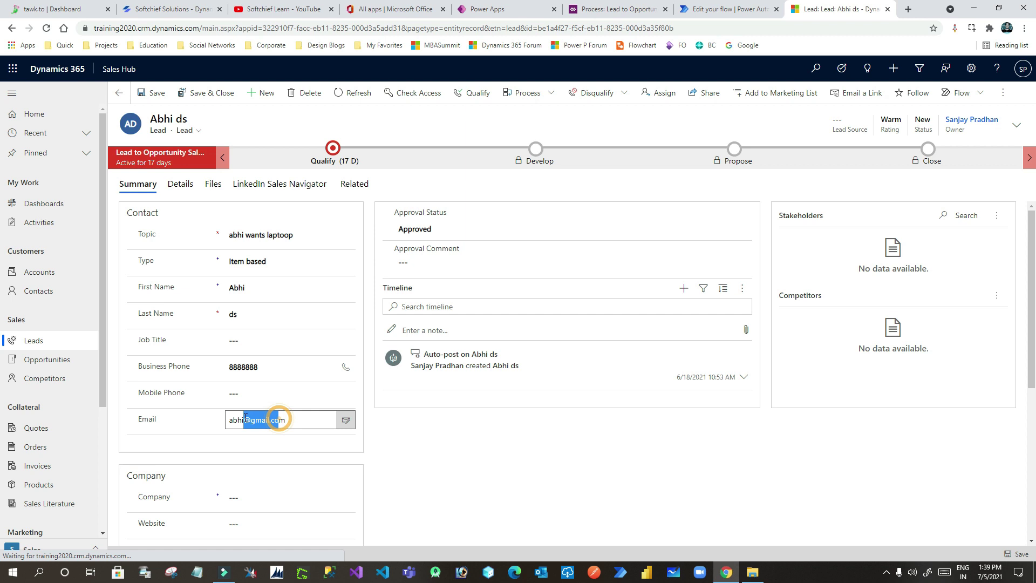
double_click(237, 420)
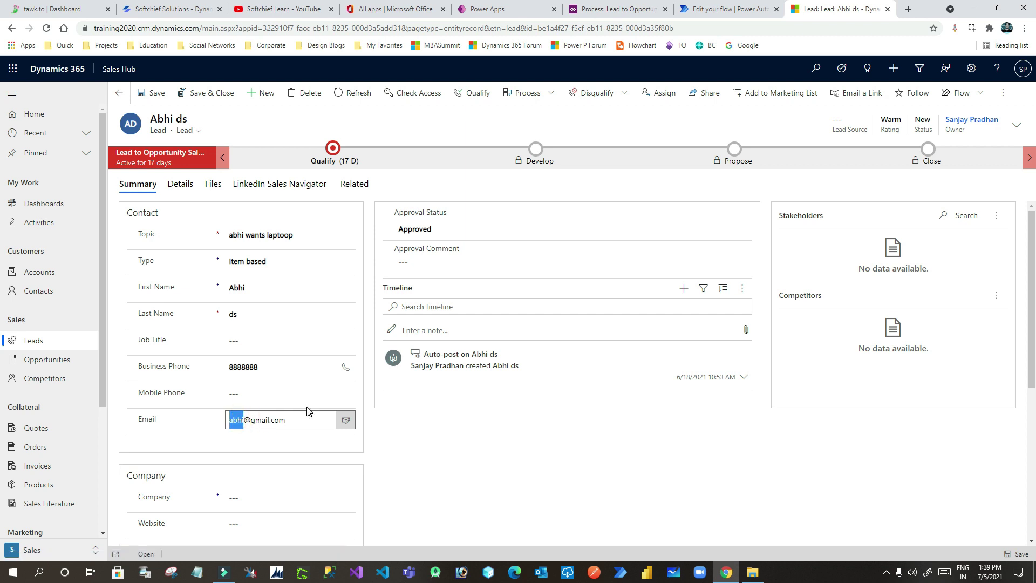
type("sppmaestro")
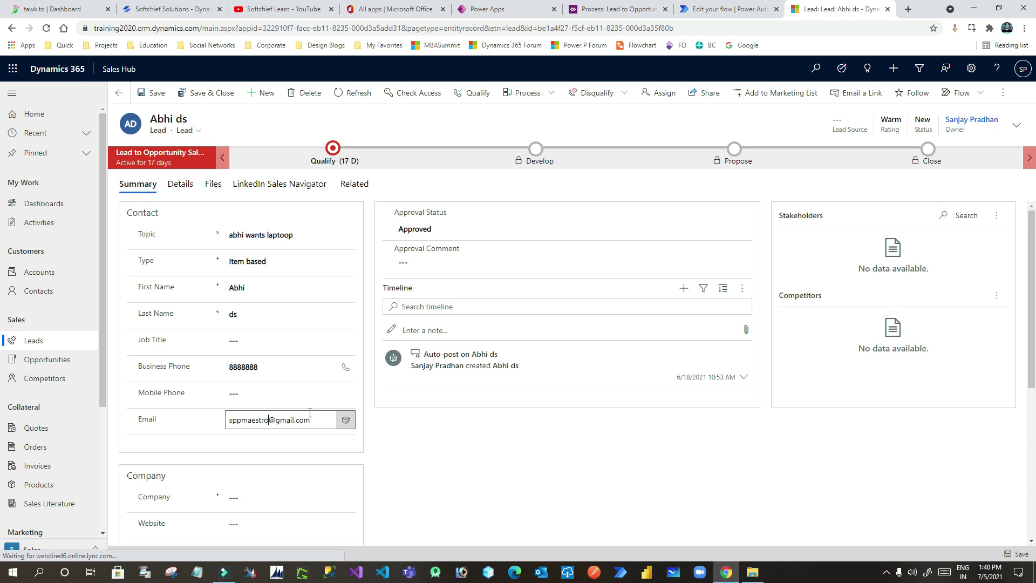
left_click(153, 93)
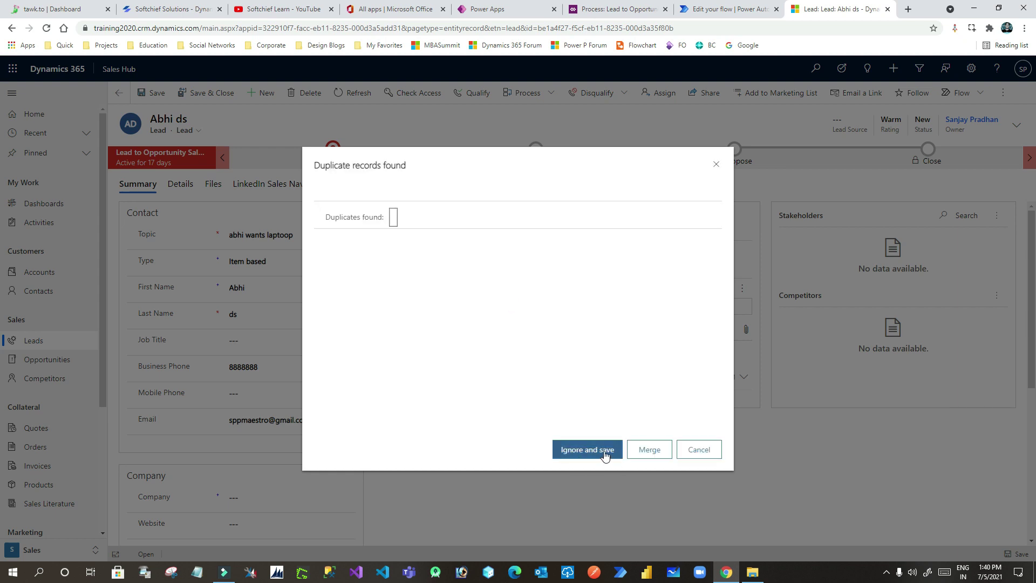
left_click(605, 456)
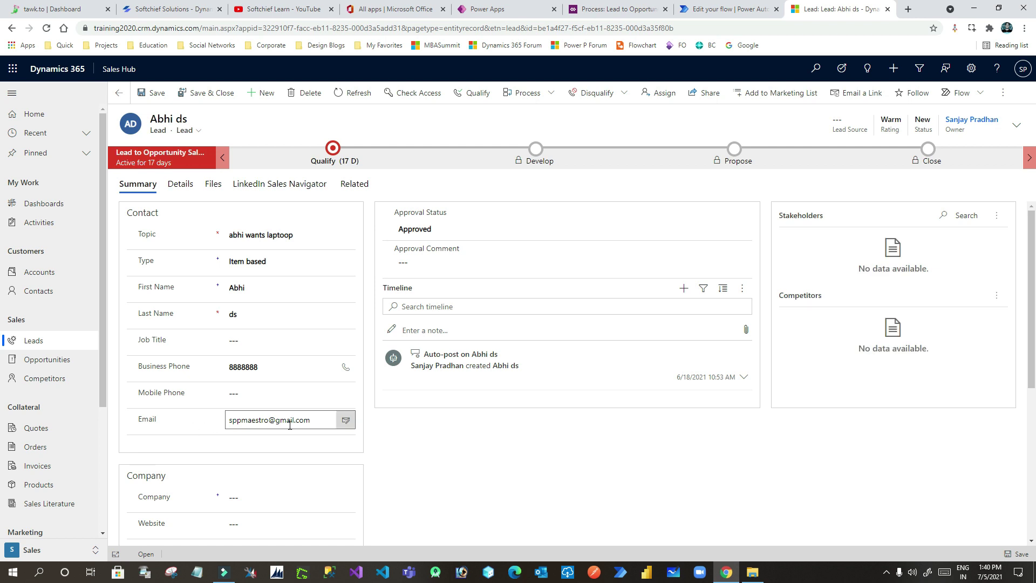
left_click(332, 149)
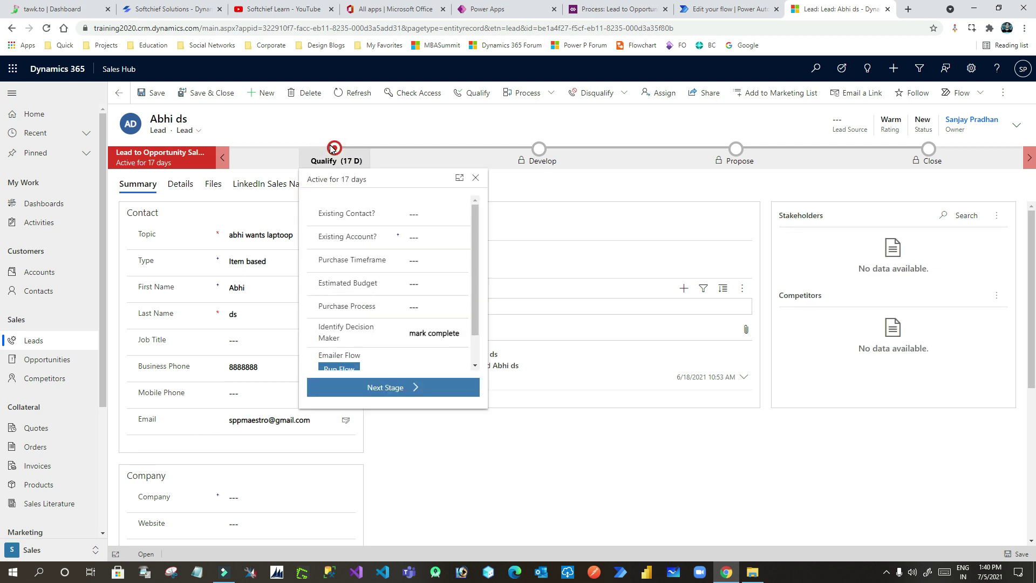
scroll(432, 278, "down", 1)
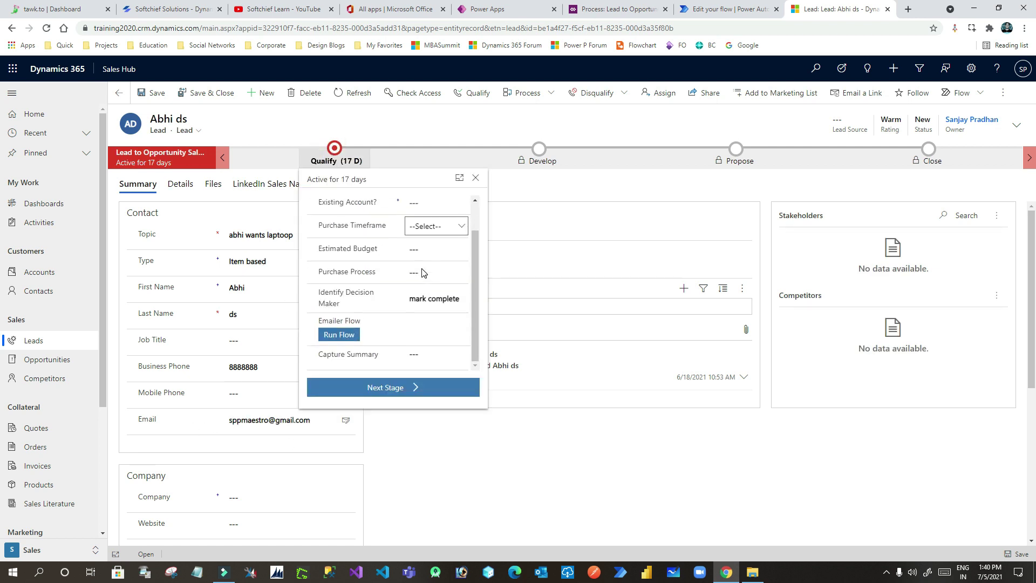
left_click_drag(322, 321, 361, 322)
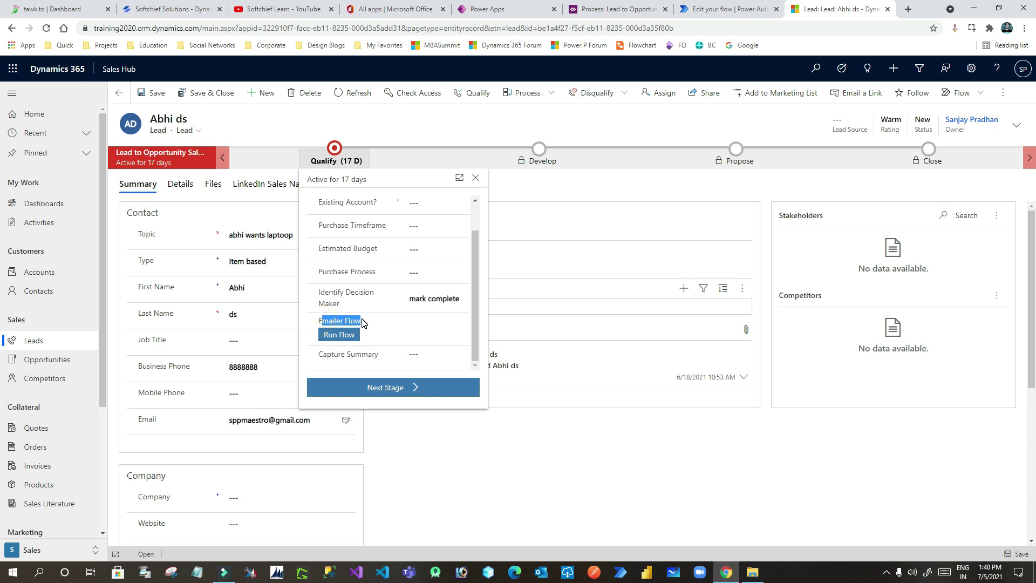
left_click(724, 11)
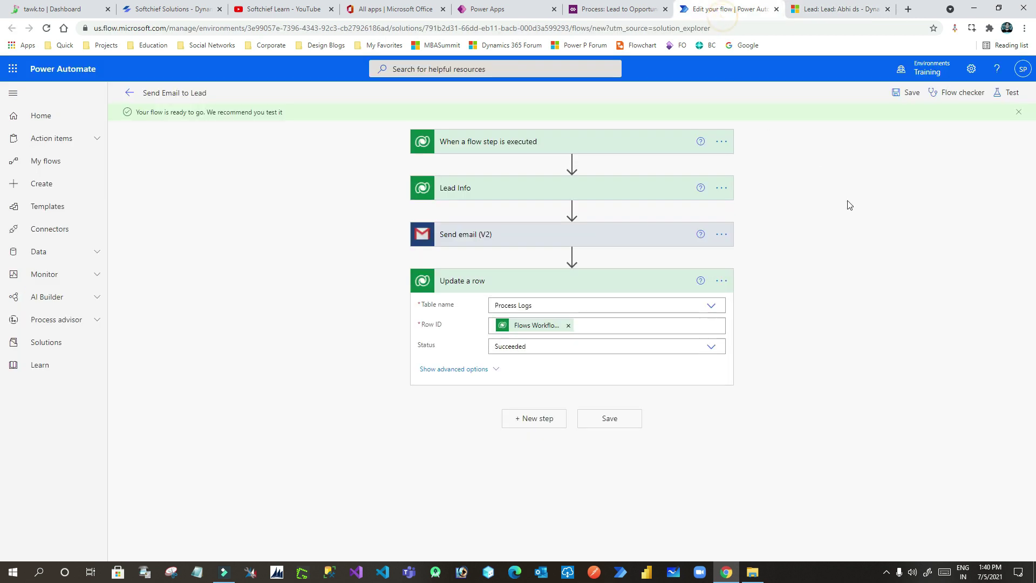
left_click(619, 11)
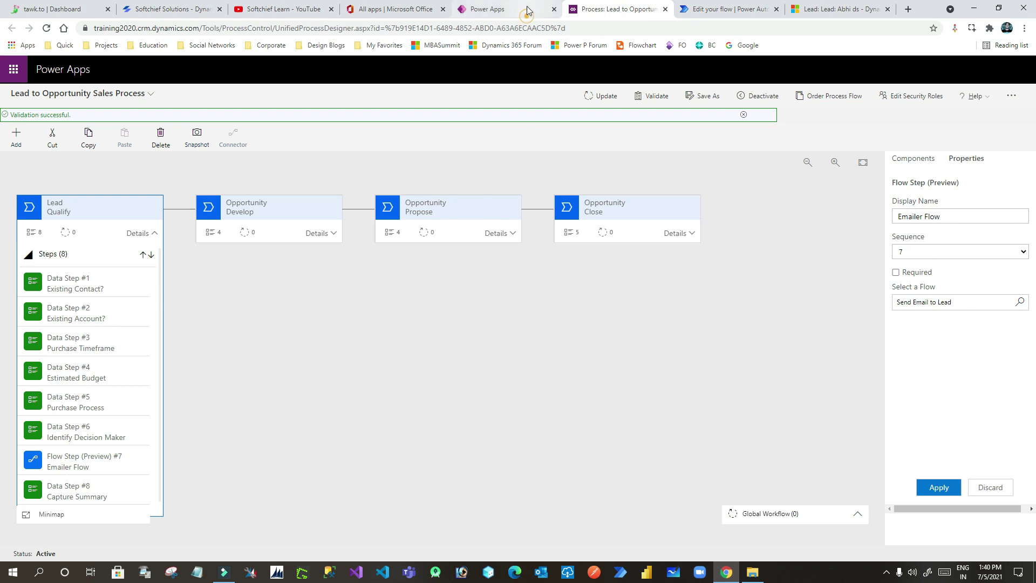
left_click(485, 9)
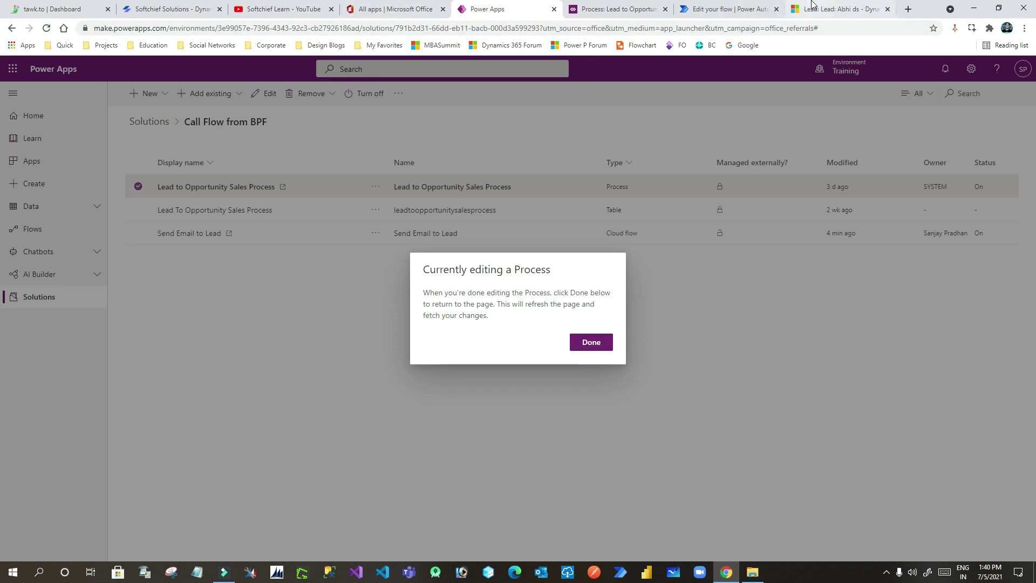
left_click(839, 9)
left_click(388, 316)
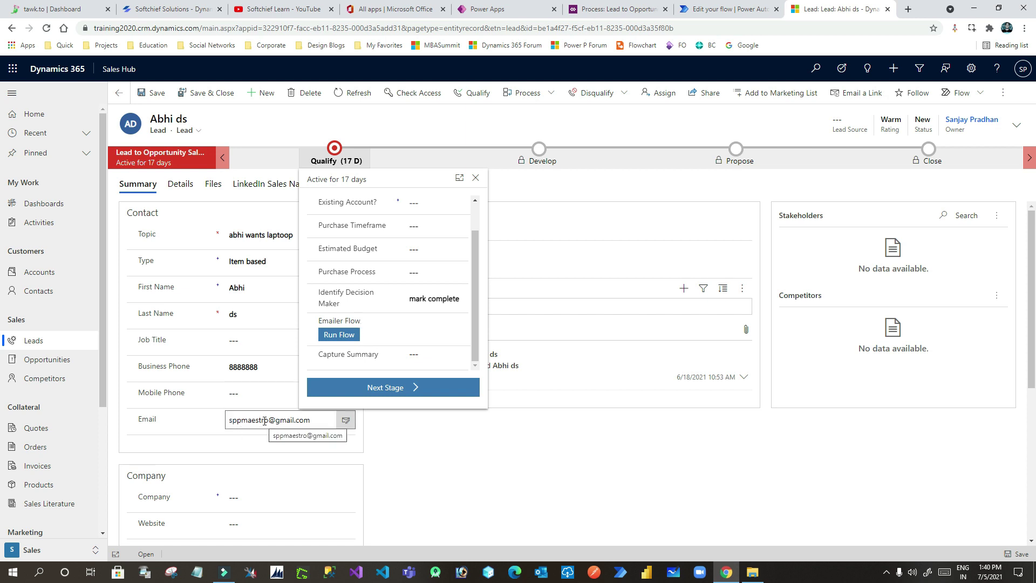
Step: Run the Emailer Flow step's Send Email to Lead flow, confirming the Gmail sign-in, so the step shows Processing
left_click(340, 335)
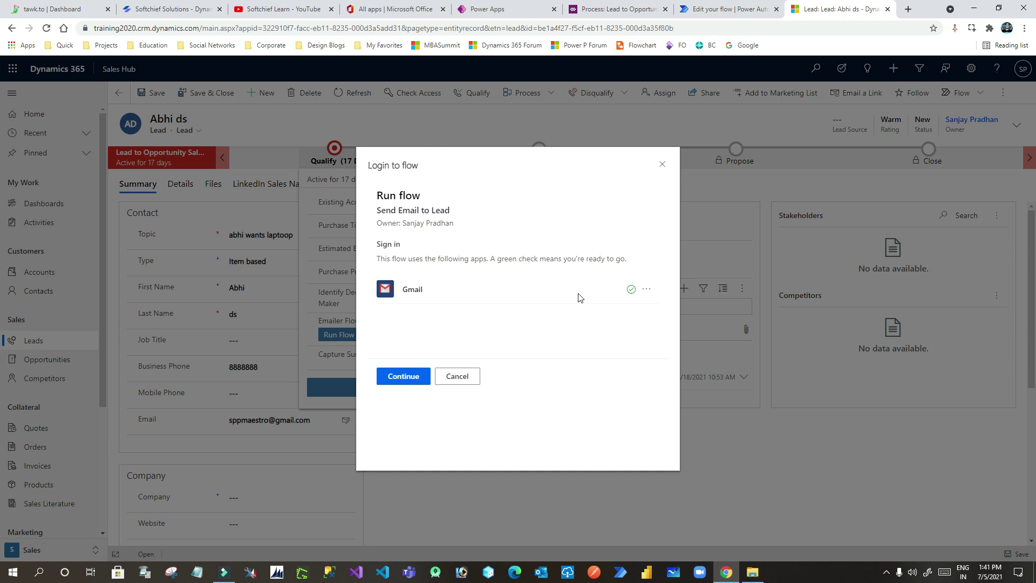
left_click(417, 378)
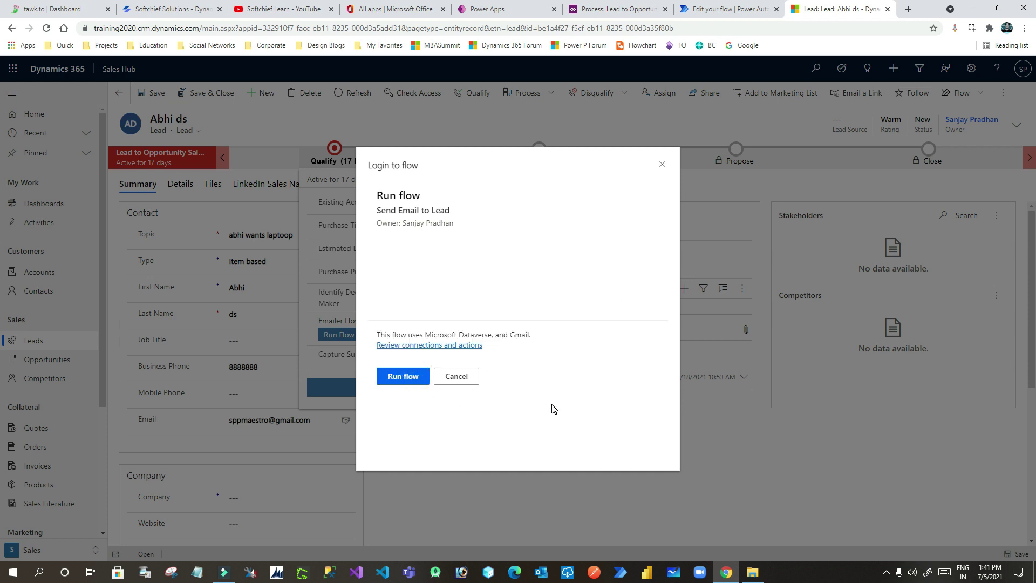
left_click(407, 376)
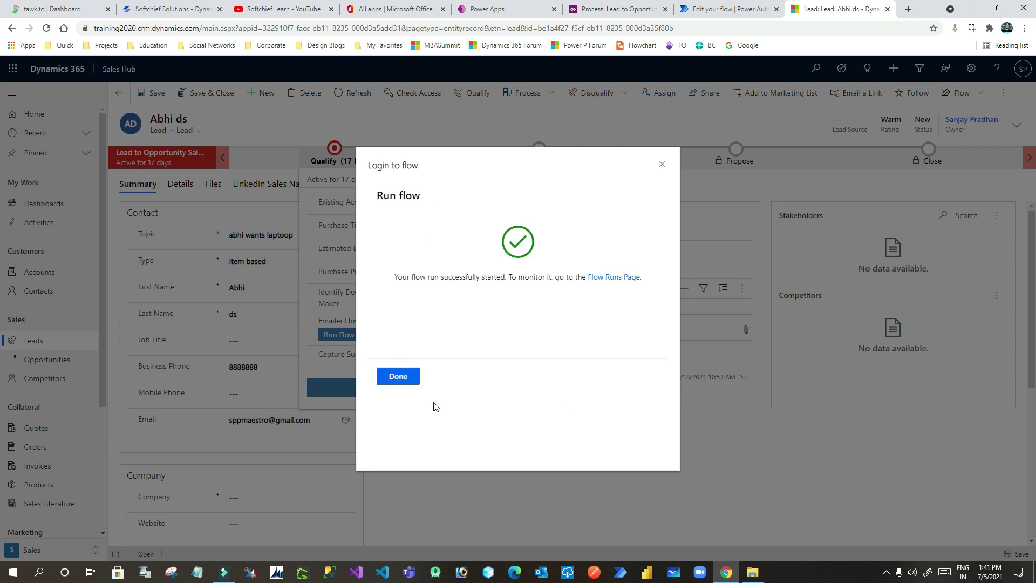
left_click(400, 381)
left_click_drag(406, 324, 441, 323)
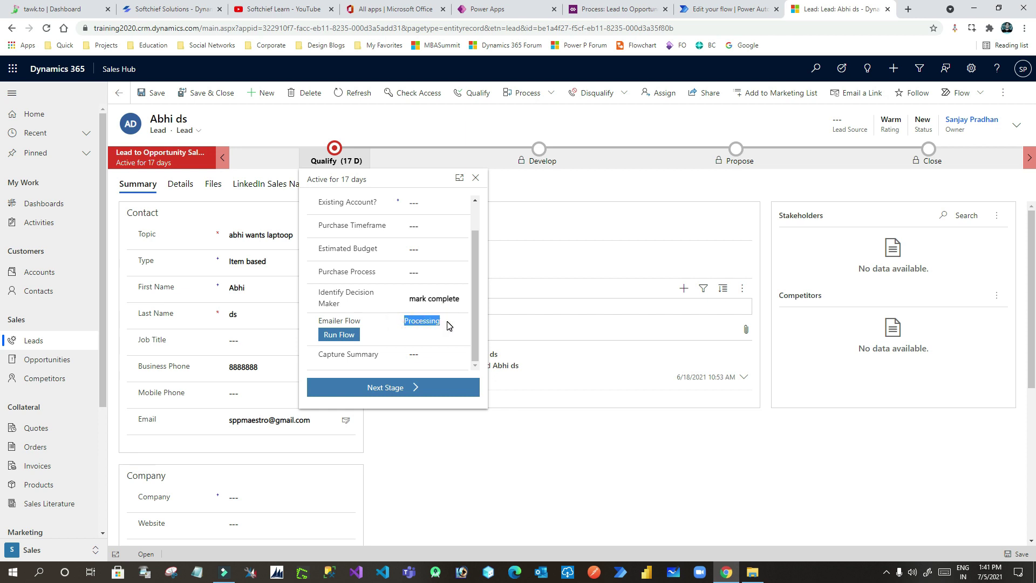
Step: Check the Emailer Flow step still reads Processing, then return to the Send Email to Lead flow editor
left_click(428, 330)
left_click_drag(406, 324, 441, 326)
left_click(406, 323)
left_click(453, 327)
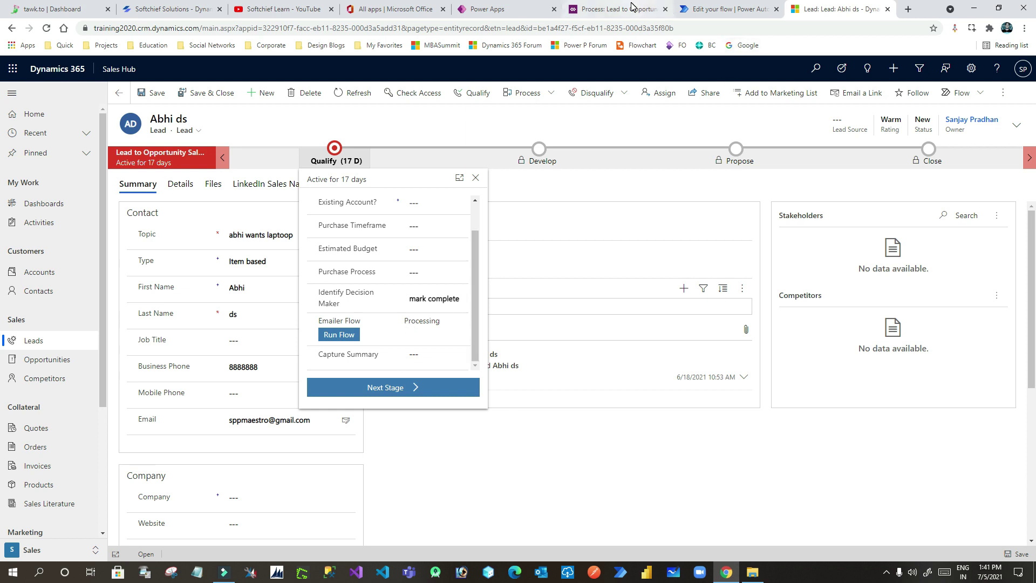
left_click_drag(406, 322, 417, 326)
left_click(419, 325)
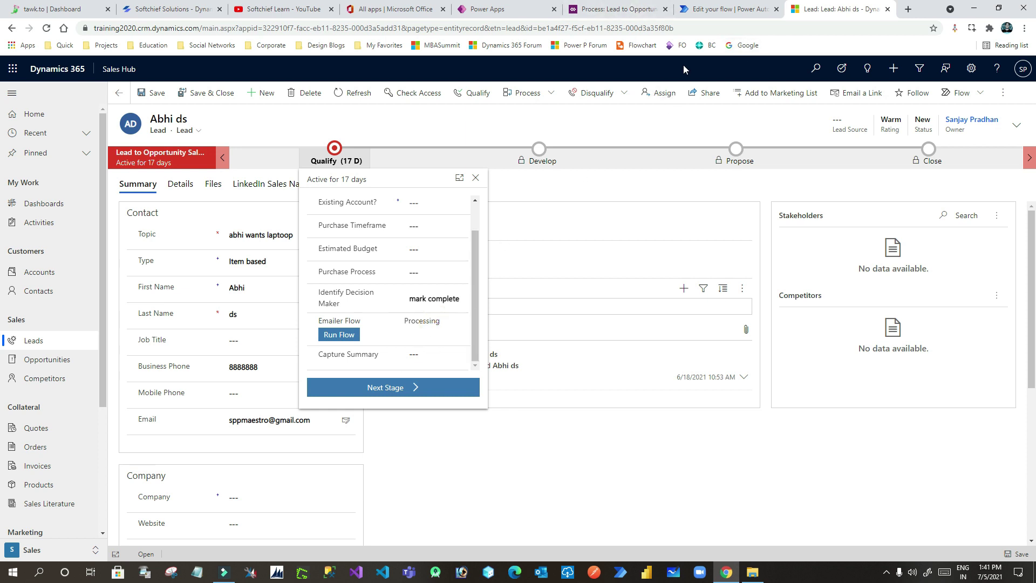
left_click(715, 11)
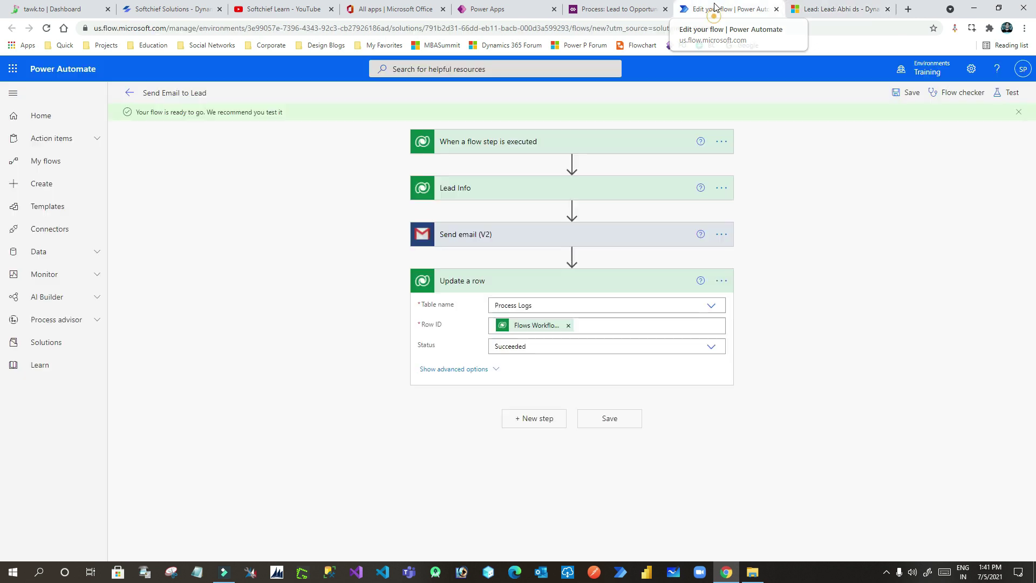
Step: Exit the flow editor and recheck the Emailer Flow status in the lead's Qualify stage
left_click(130, 96)
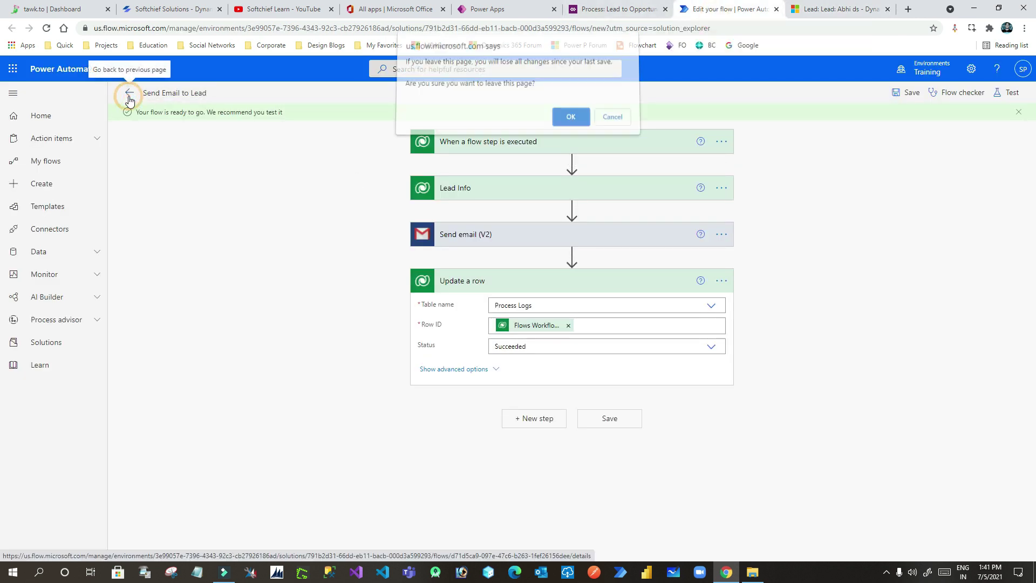
left_click(569, 122)
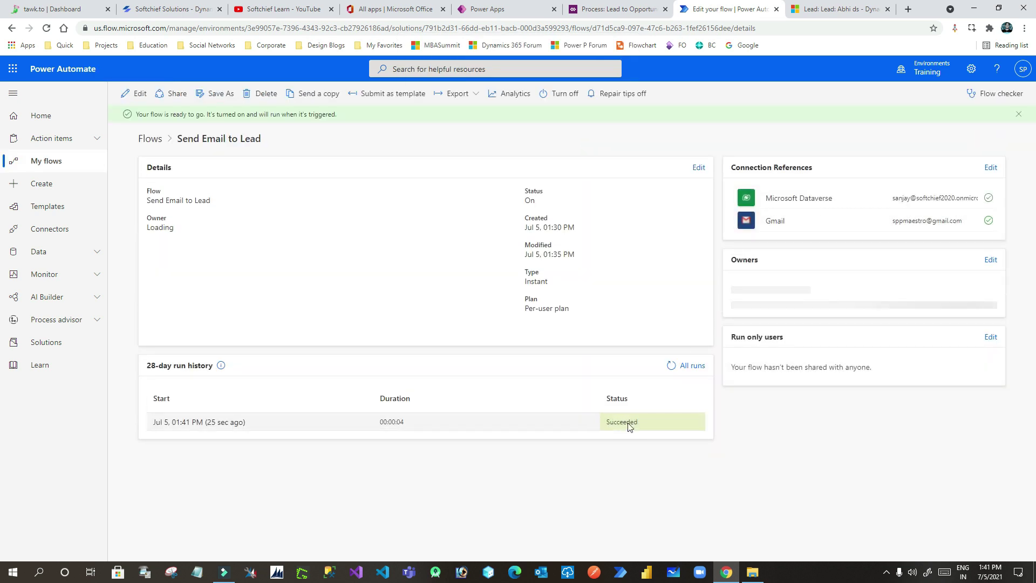
left_click(839, 9)
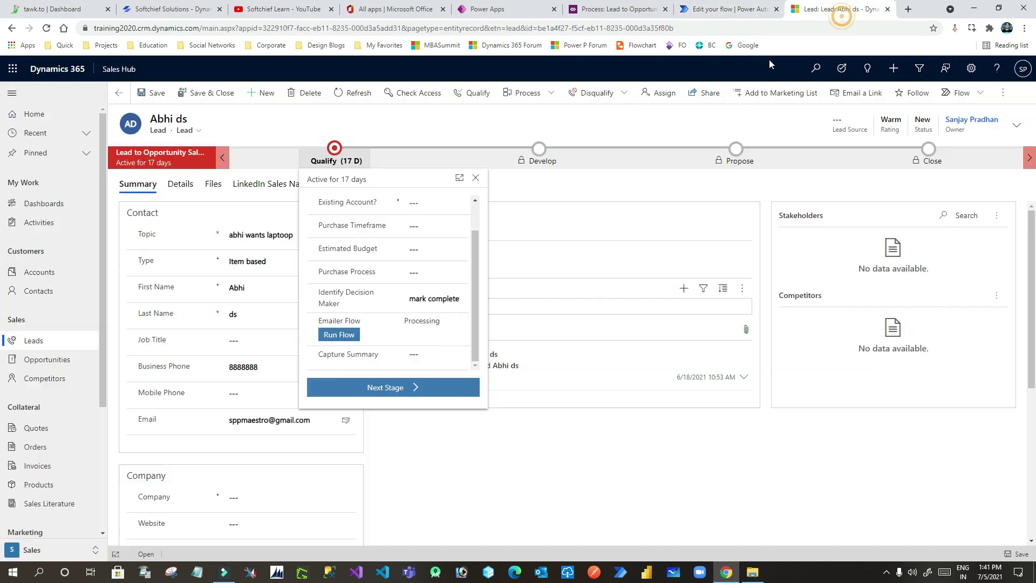
left_click(408, 324)
left_click(334, 149)
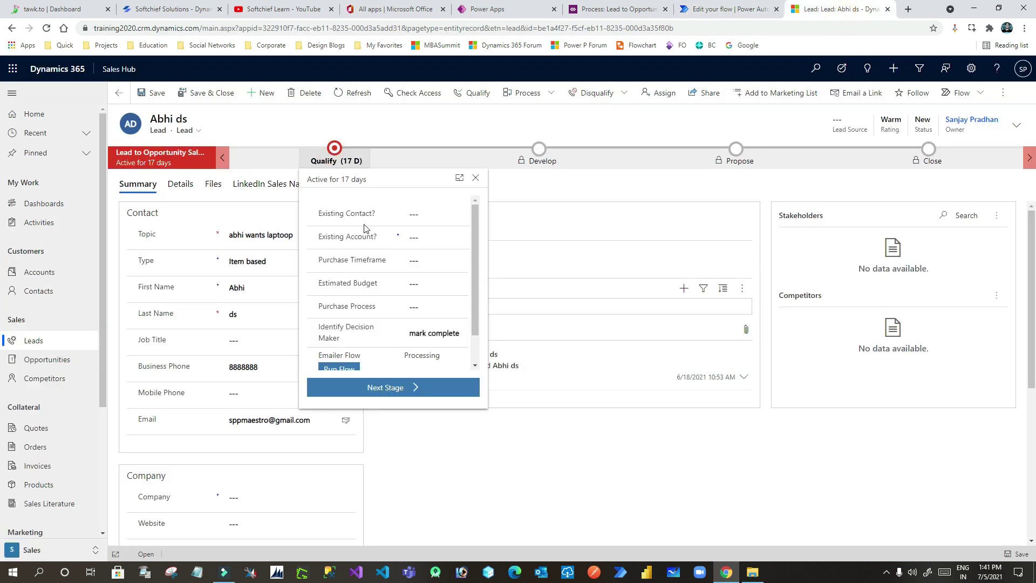
scroll(404, 341, "down", 1)
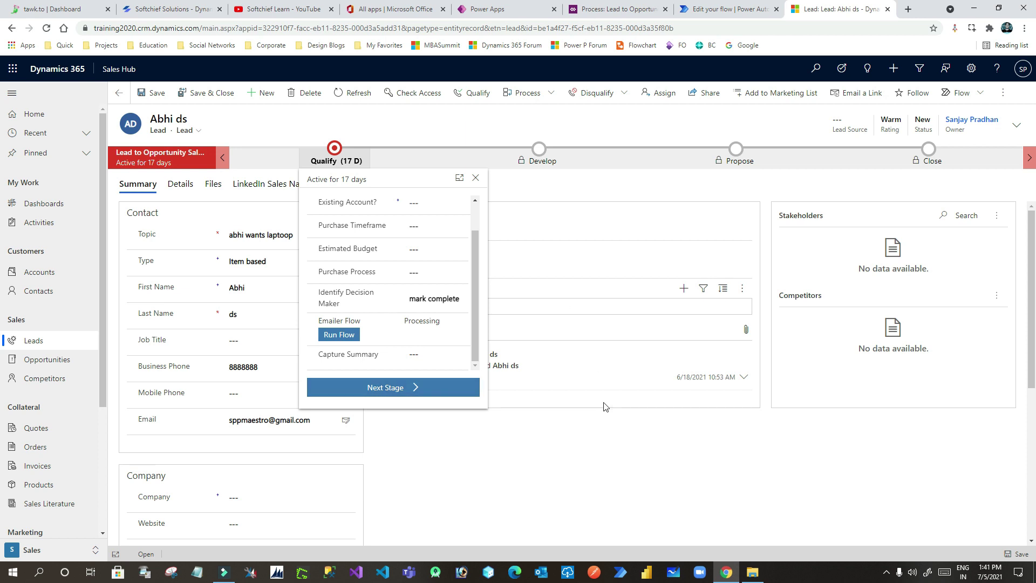
Step: Open the flow's latest Succeeded run and review the Send email (V2) step's recipient address
left_click(735, 9)
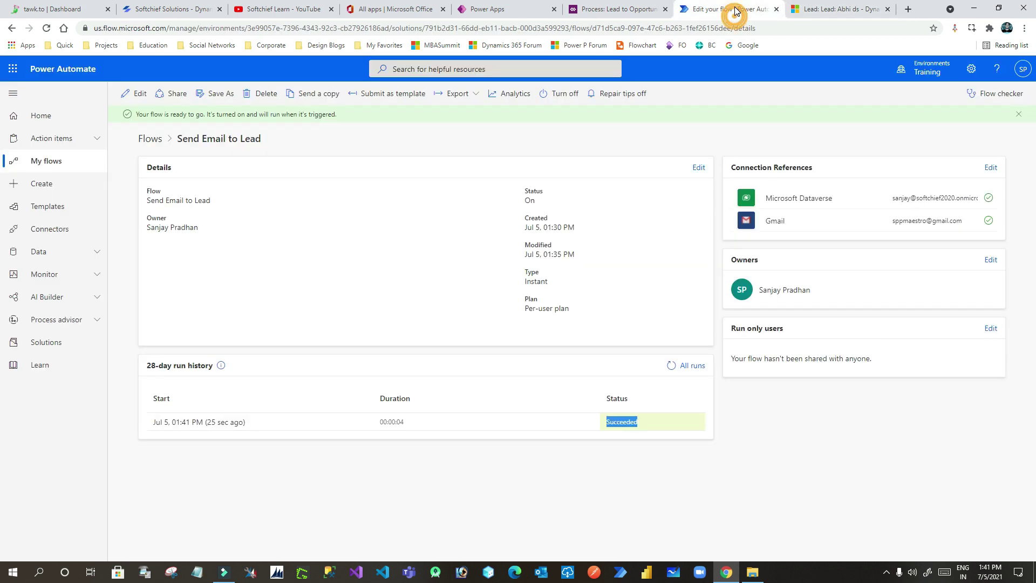
left_click(214, 424)
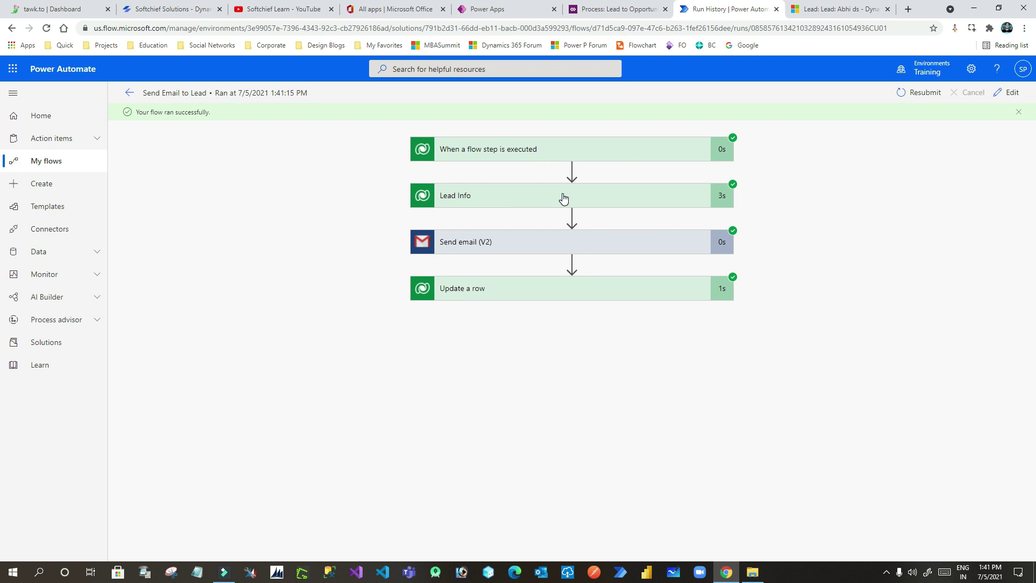
left_click(564, 244)
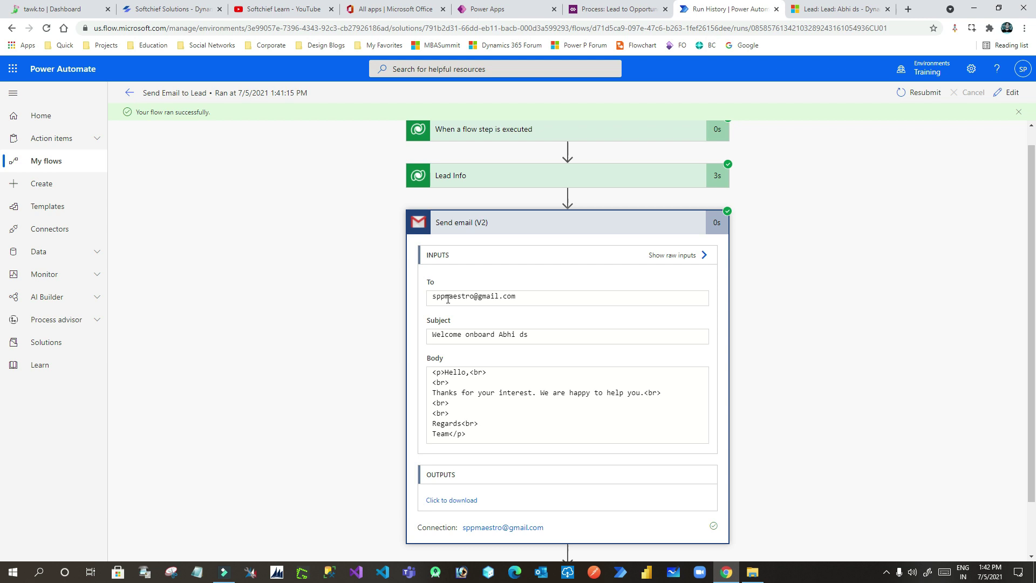
left_click_drag(447, 296, 511, 297)
left_click(560, 225)
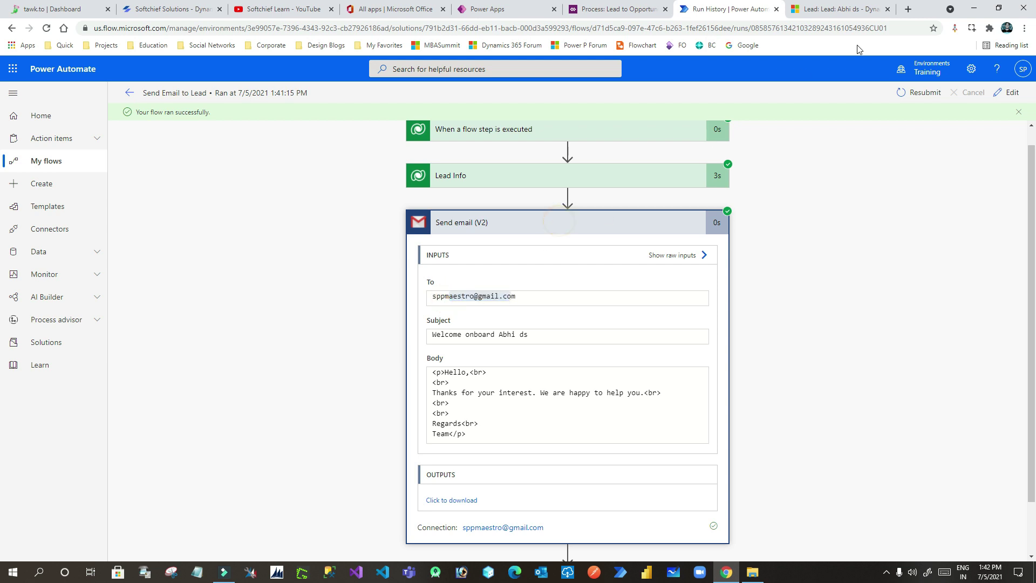
left_click(908, 9)
Step: Load gmail.com and open the lead's 'Welcome onboard' email, reviewing its subject and body
type("gmail.com")
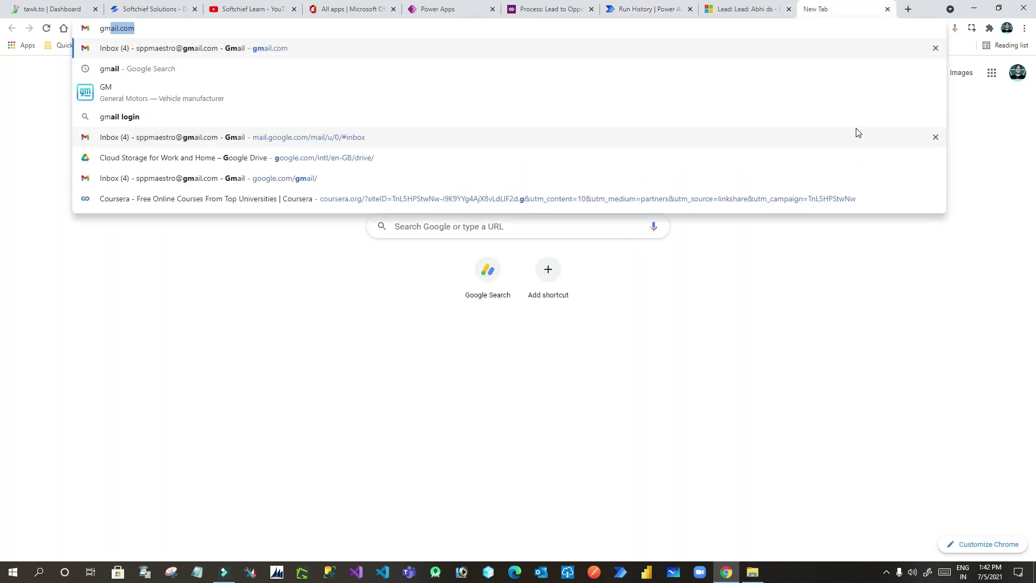
key("Return")
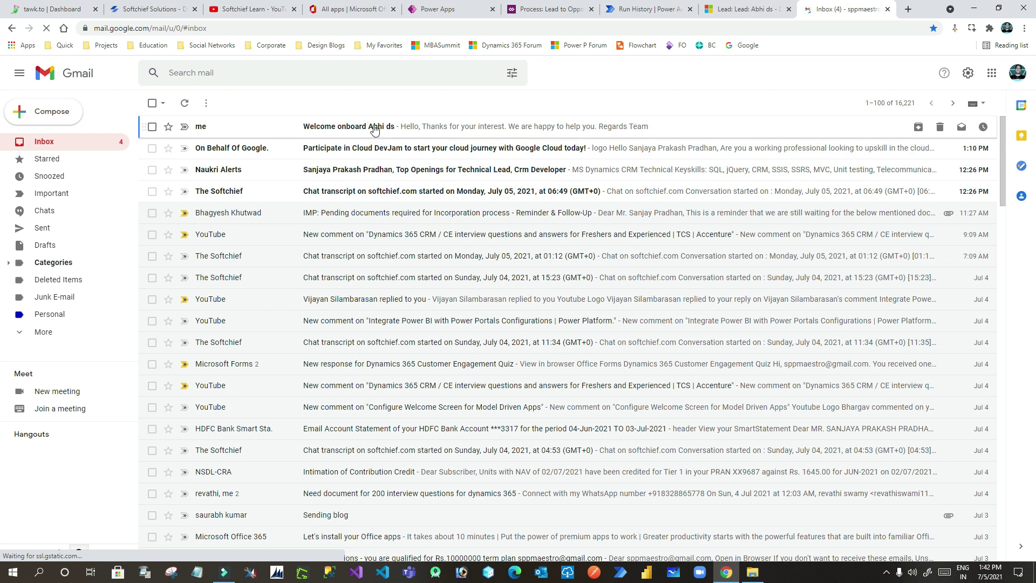
left_click(373, 128)
left_click_drag(231, 135, 324, 135)
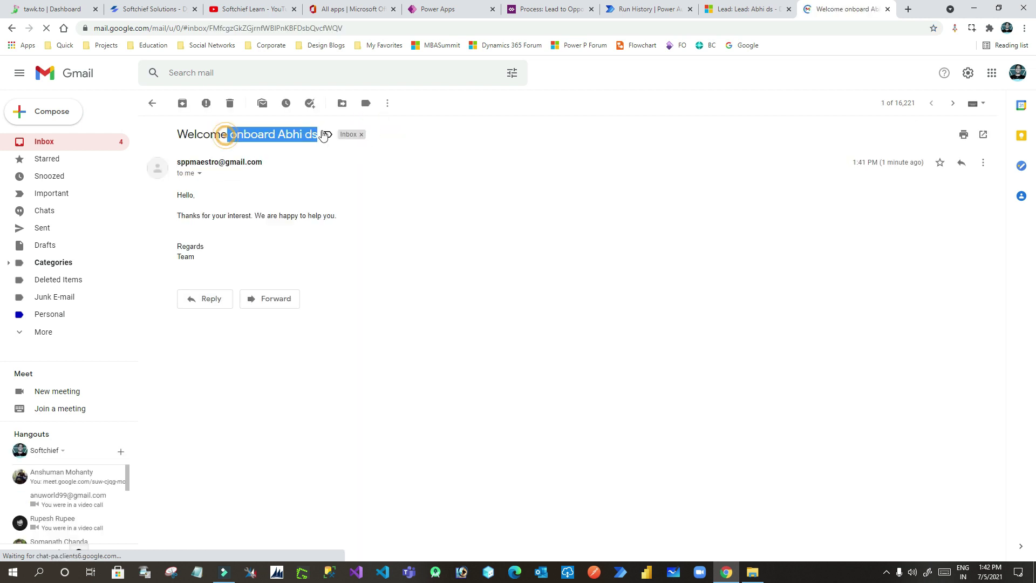
left_click_drag(194, 215, 657, 148)
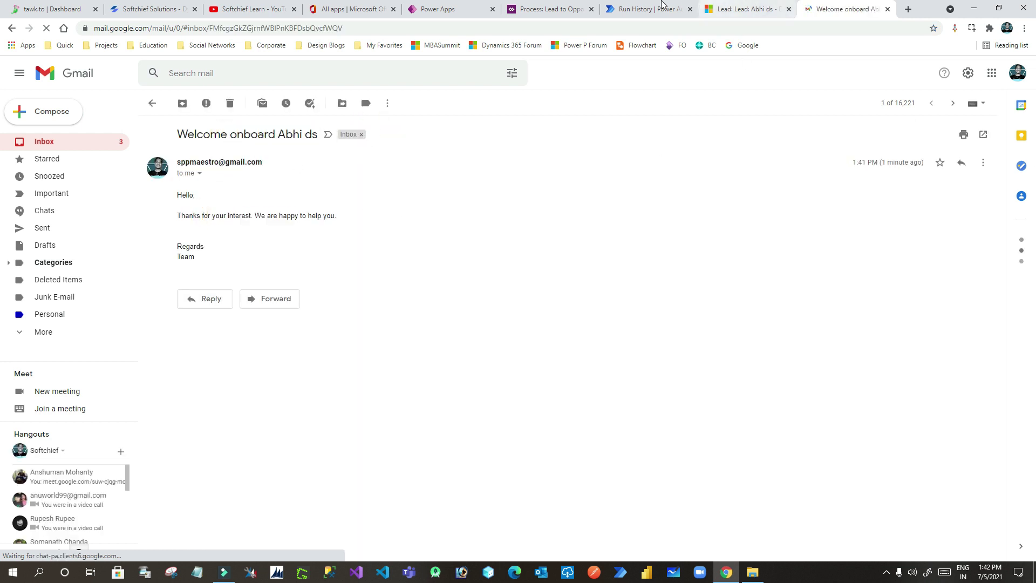
left_click(548, 8)
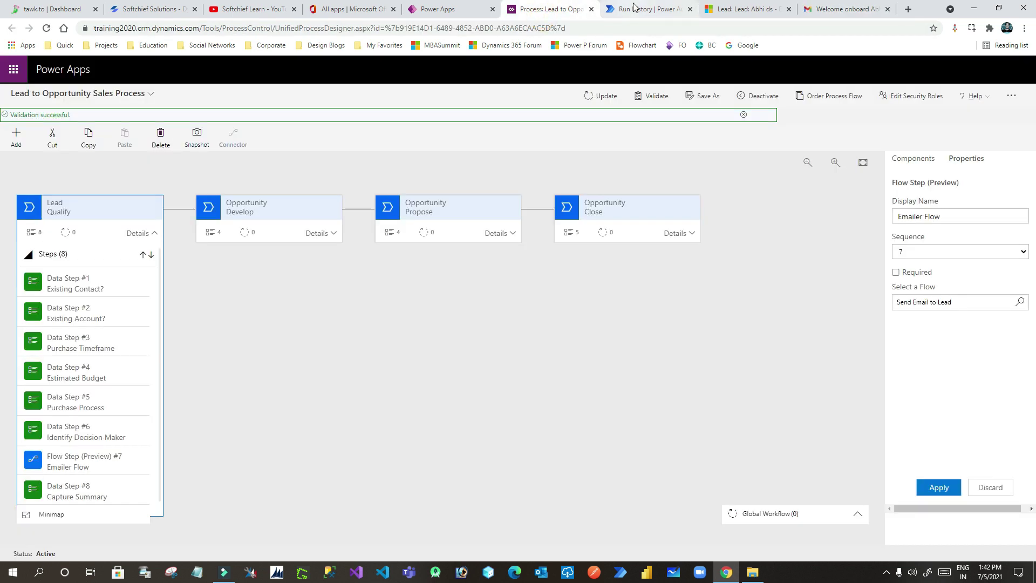
Step: Refresh the lead record and reopen the Qualify stage to see Emailer Flow now Succeeded
left_click(635, 7)
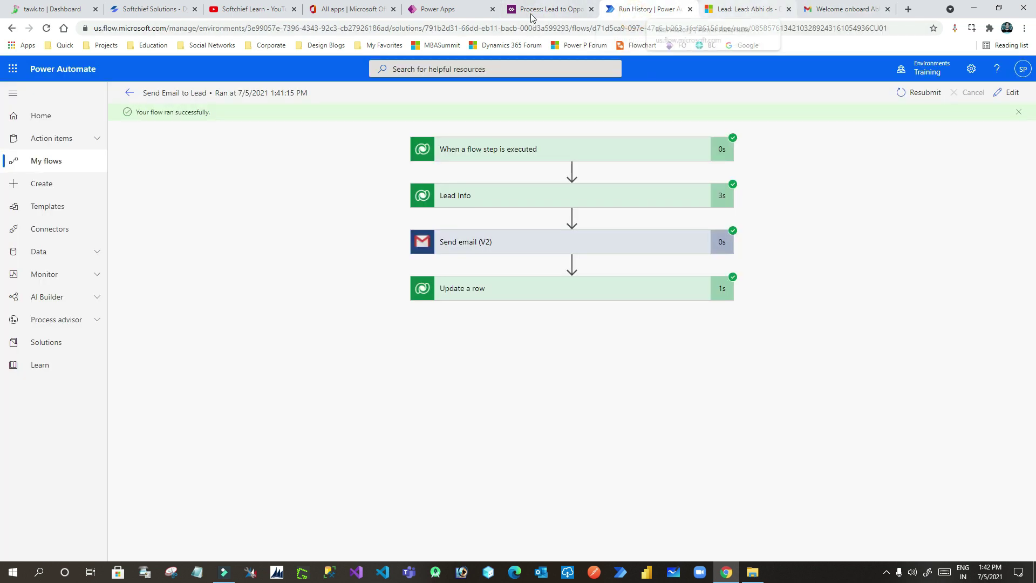
left_click(431, 8)
left_click(745, 8)
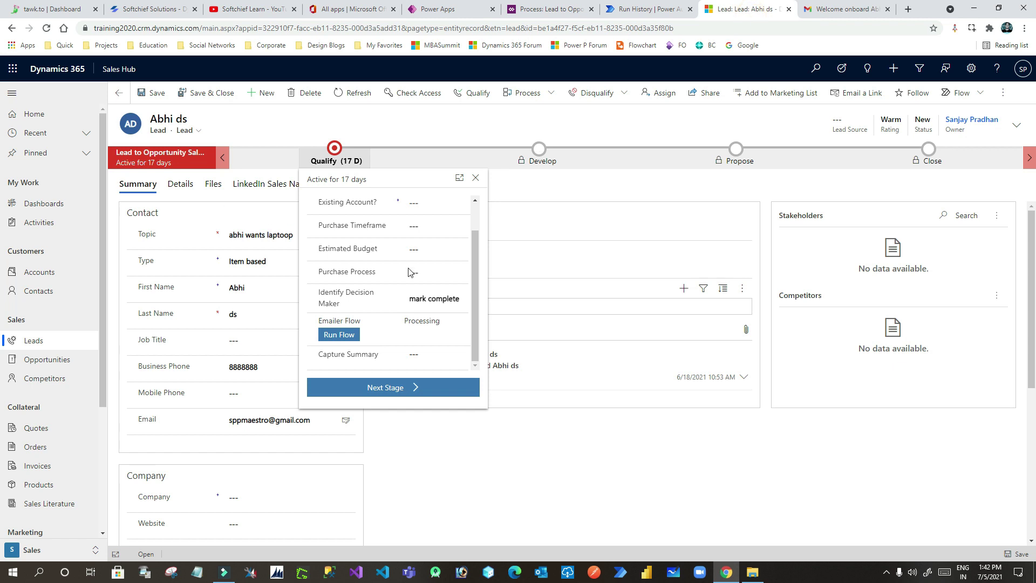
double_click(406, 324)
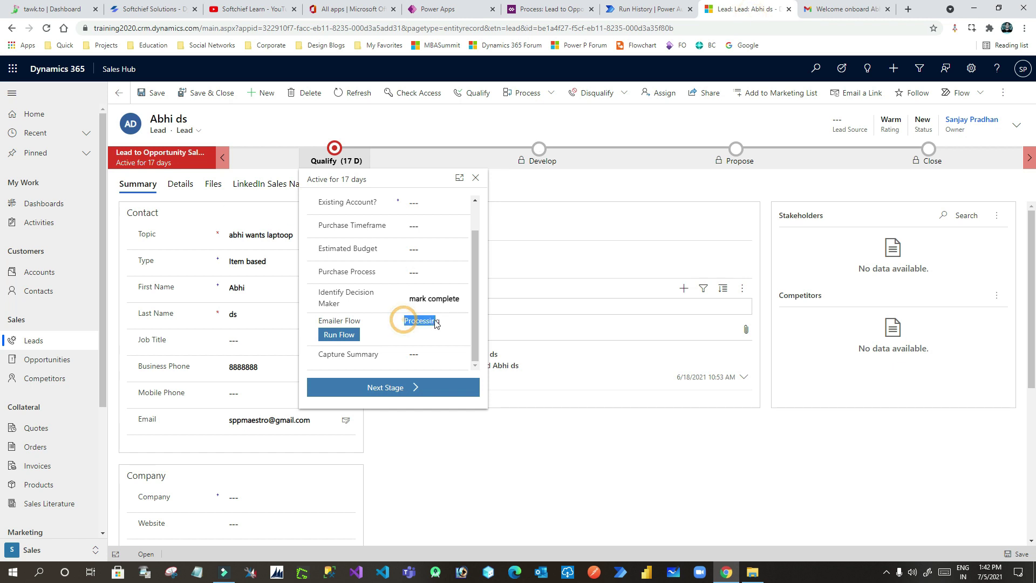
left_click(354, 94)
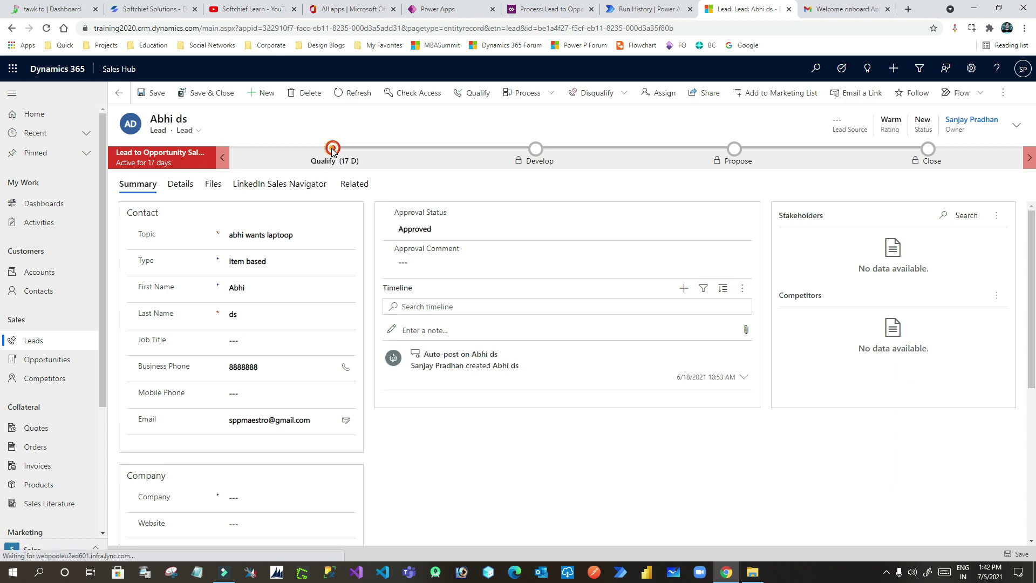
left_click(334, 149)
scroll(435, 348, "down", 1)
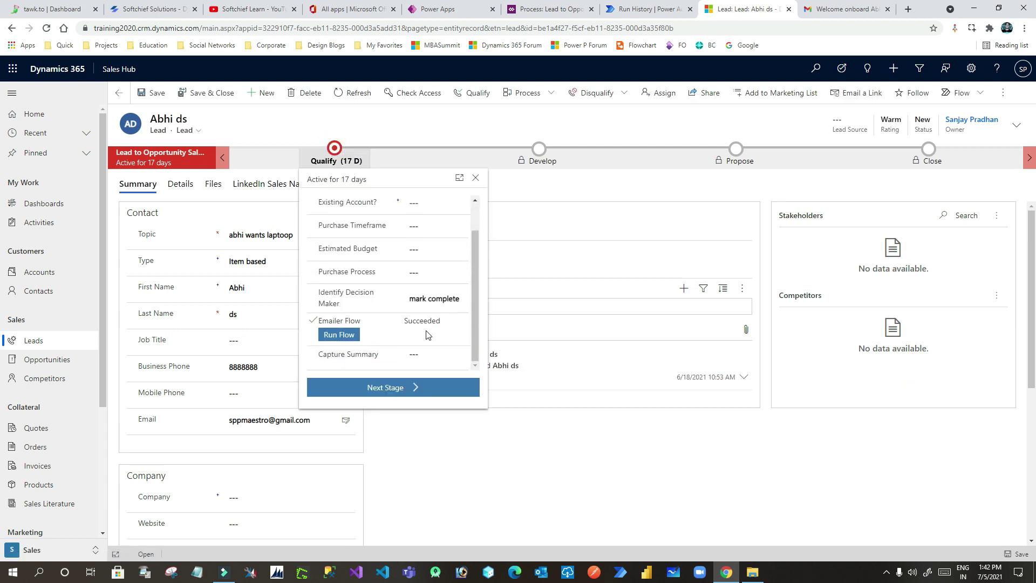
left_click_drag(405, 325, 441, 324)
left_click_drag(322, 320, 430, 324)
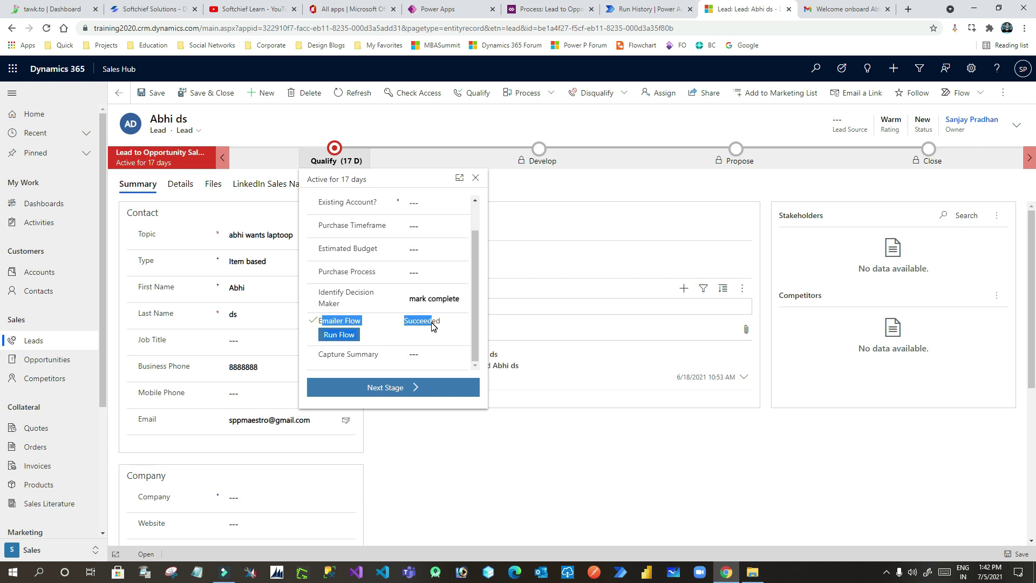
Step: Dismiss the 'Currently editing a Process' notice in Power Apps
left_click(650, 10)
left_click(535, 11)
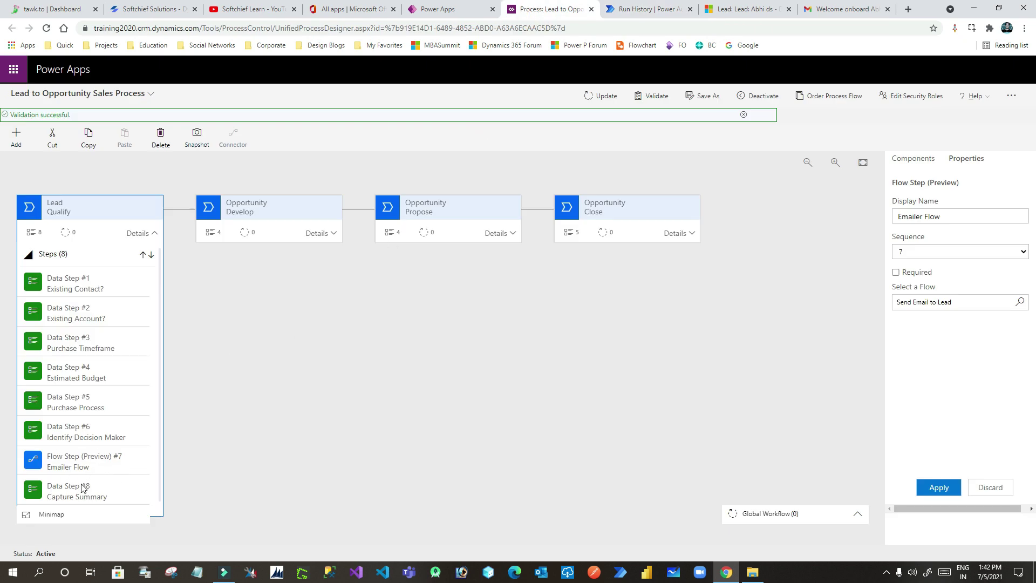
left_click(431, 9)
left_click(594, 342)
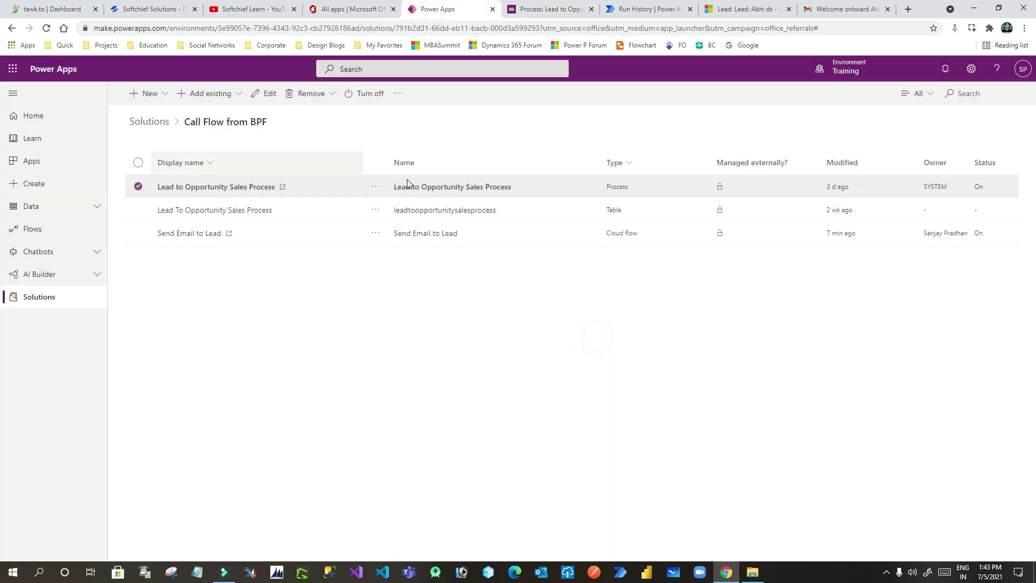
Step: Review the run's Update a row step on Process Logs, then open the flow for editing
left_click(638, 9)
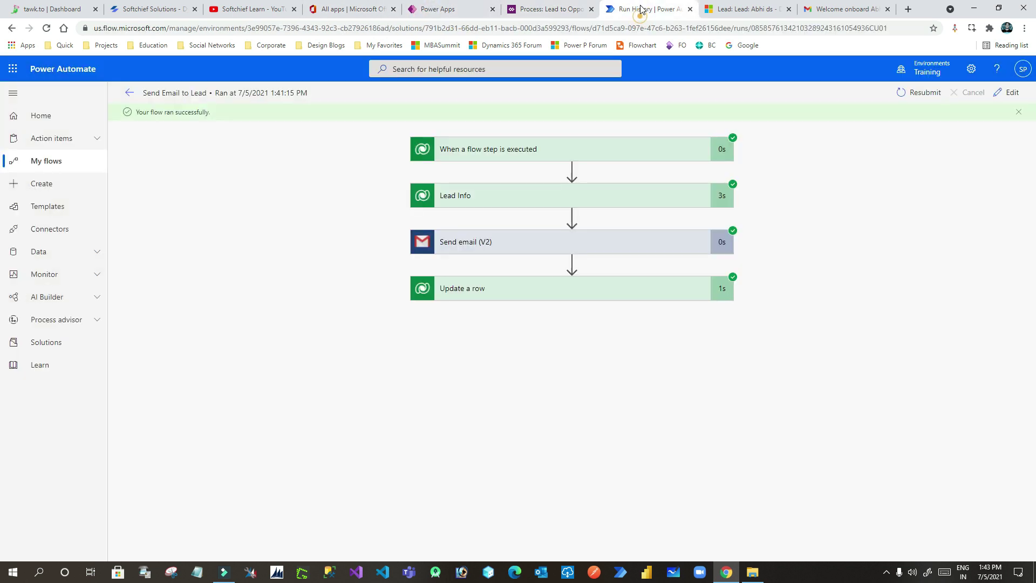
left_click(585, 292)
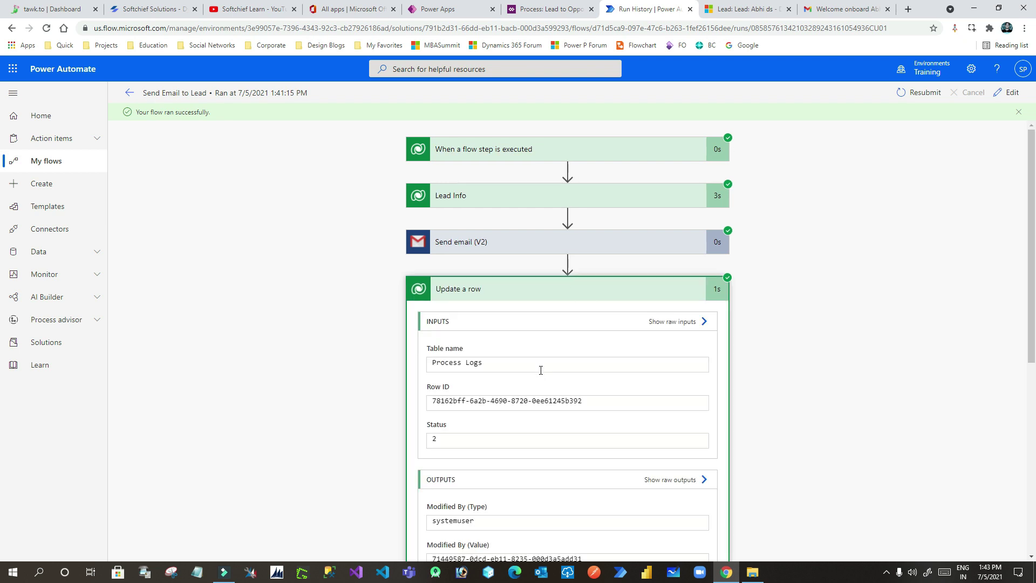
scroll(534, 351, "down", 3)
scroll(528, 276, "up", 2)
scroll(518, 280, "up", 2)
left_click(502, 291)
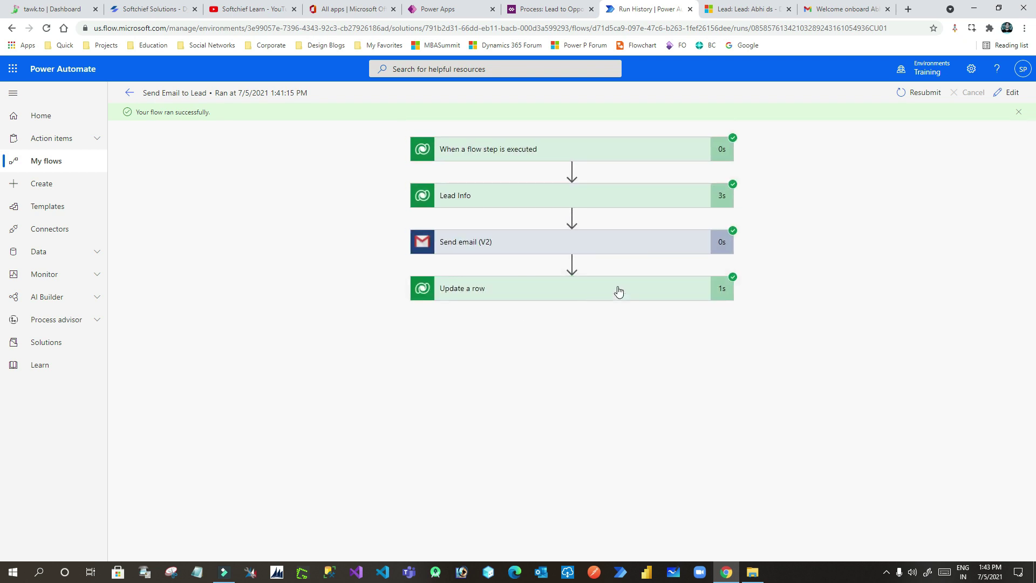
left_click(998, 92)
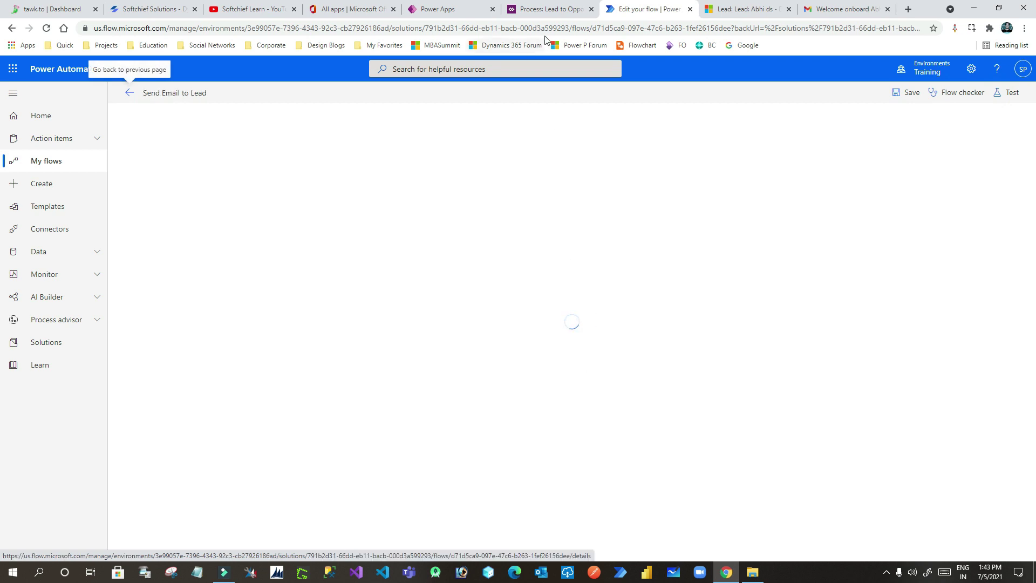
Step: Confirm the lead's Emailer Flow step status reads Succeeded
left_click(551, 9)
left_click(734, 9)
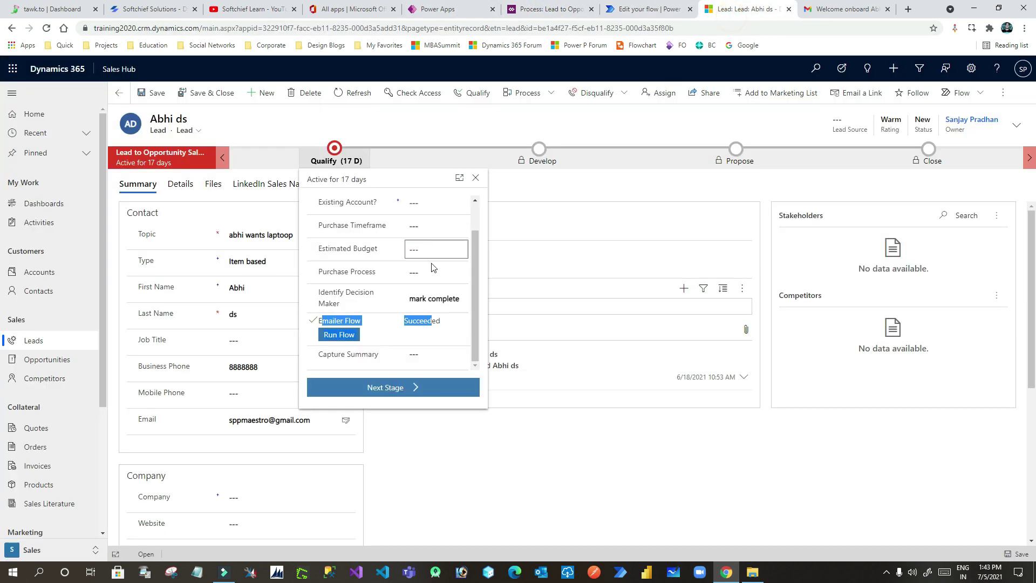
left_click_drag(406, 321, 444, 325)
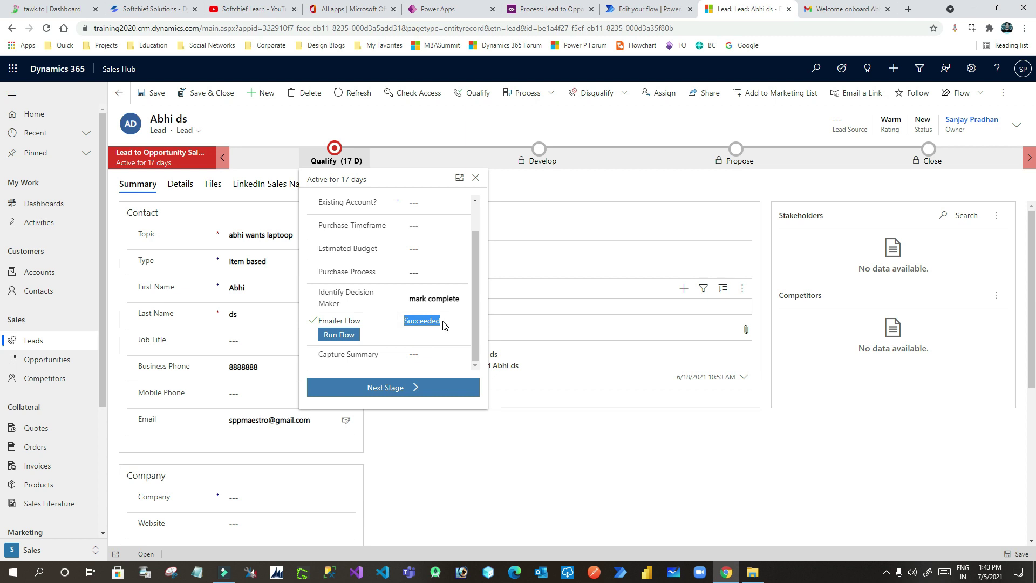
left_click(443, 325)
double_click(440, 324)
Step: Bring up the Send Email to Lead flow editor showing its four steps
left_click(679, 12)
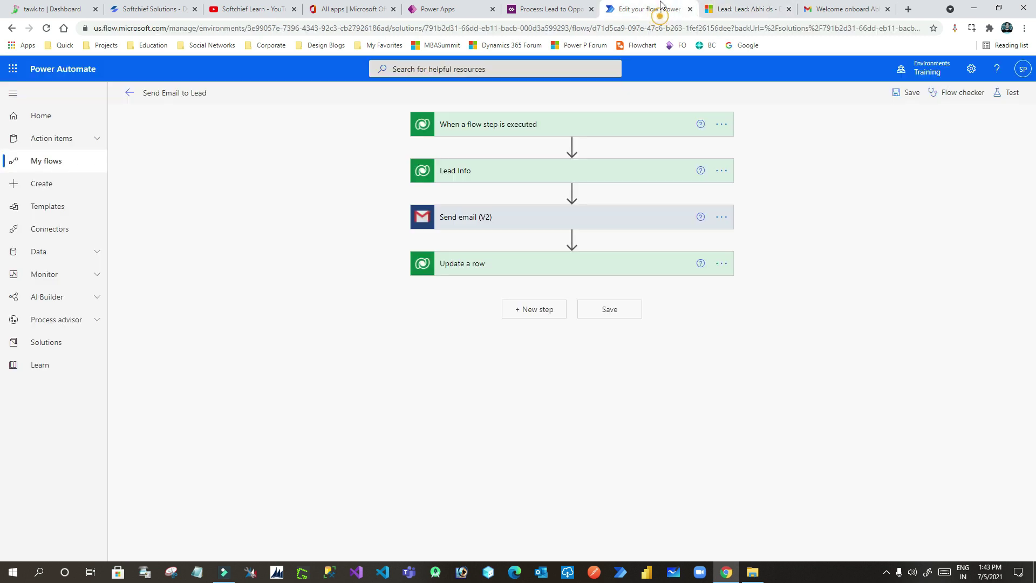
left_click(739, 4)
left_click(647, 9)
left_click(791, 232)
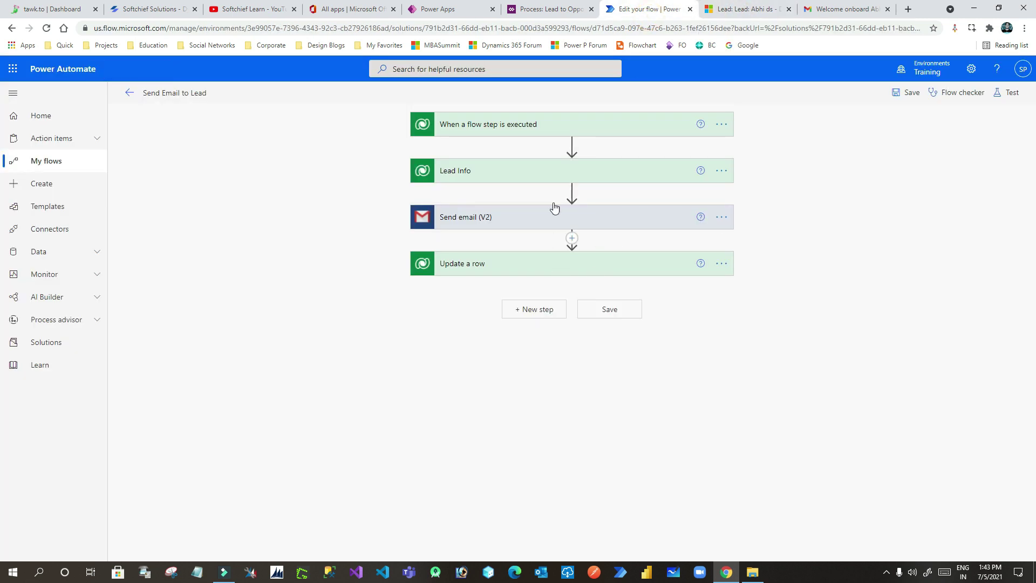